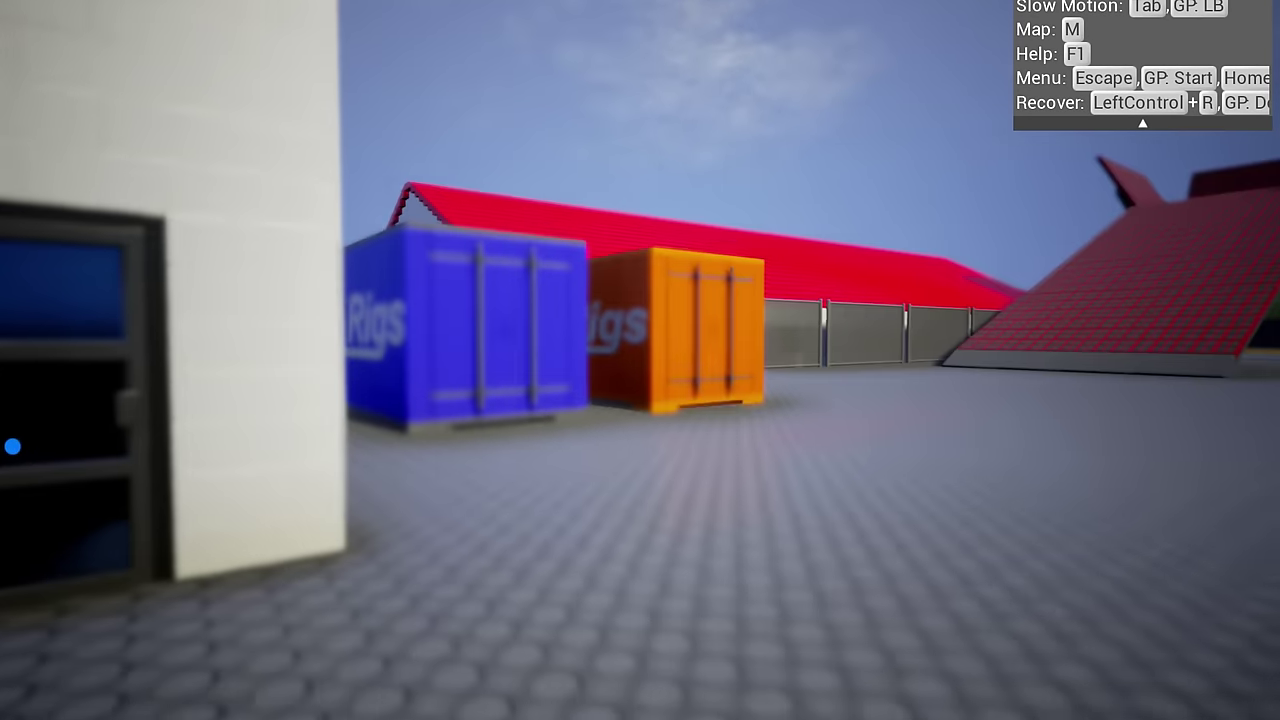
# Step: Pause the game, look over the Options screen, then resume play
pyautogui.press('Escape')
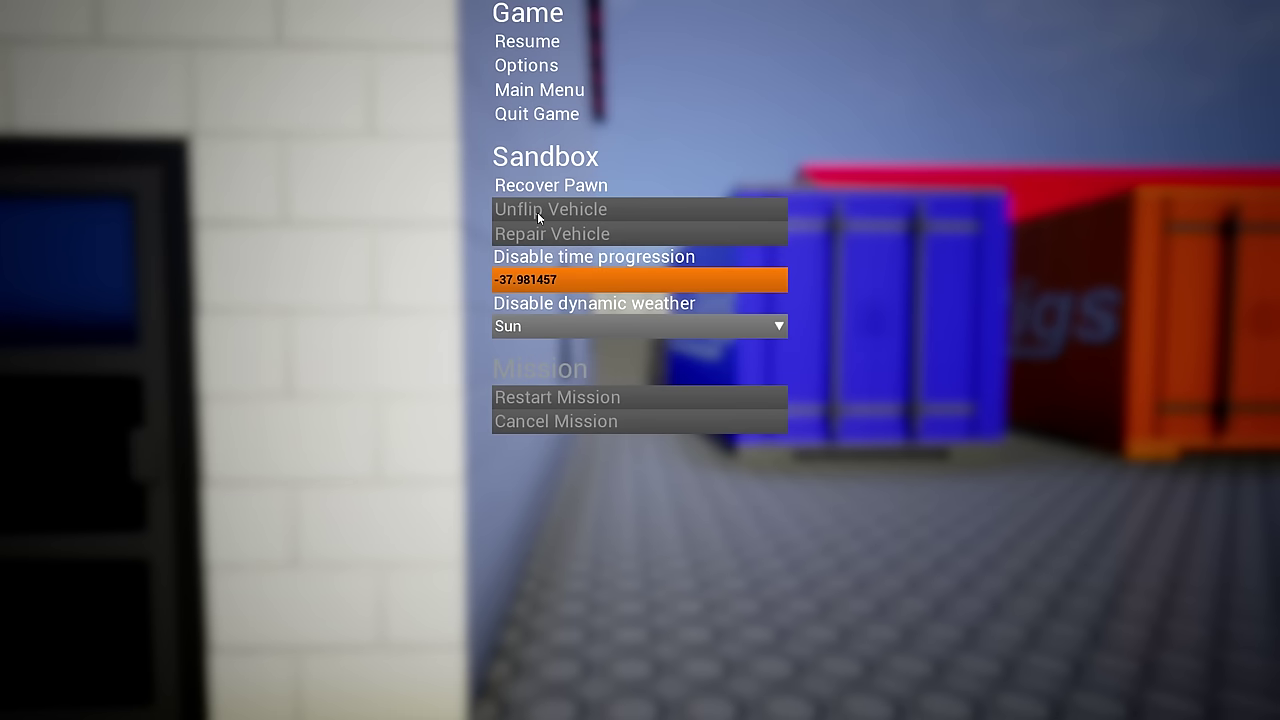
pyautogui.click(537, 64)
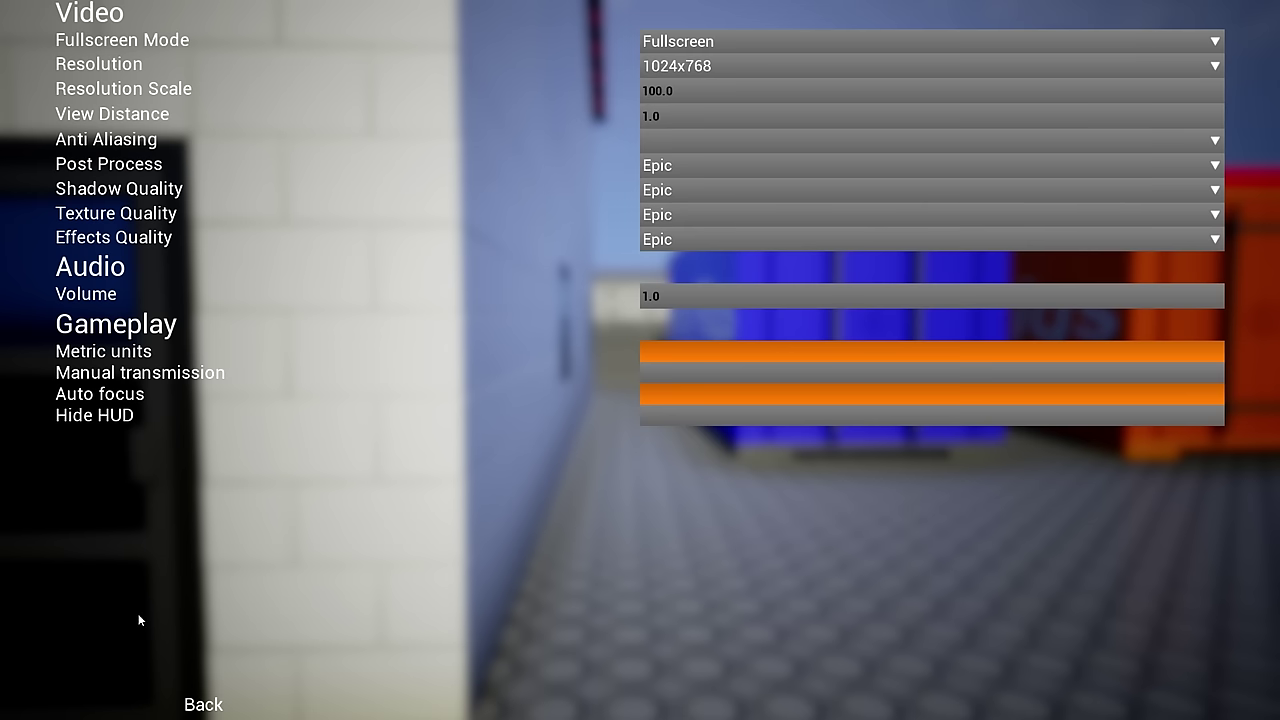
pyautogui.click(167, 706)
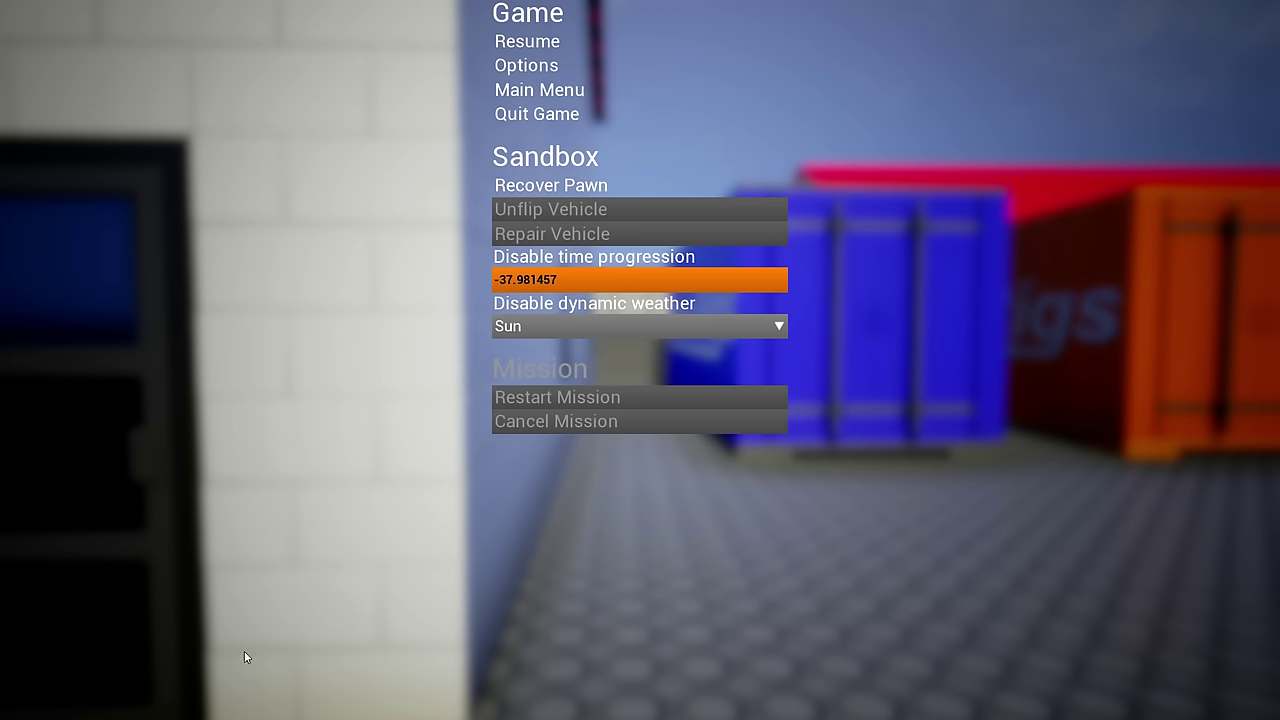
pyautogui.click(498, 48)
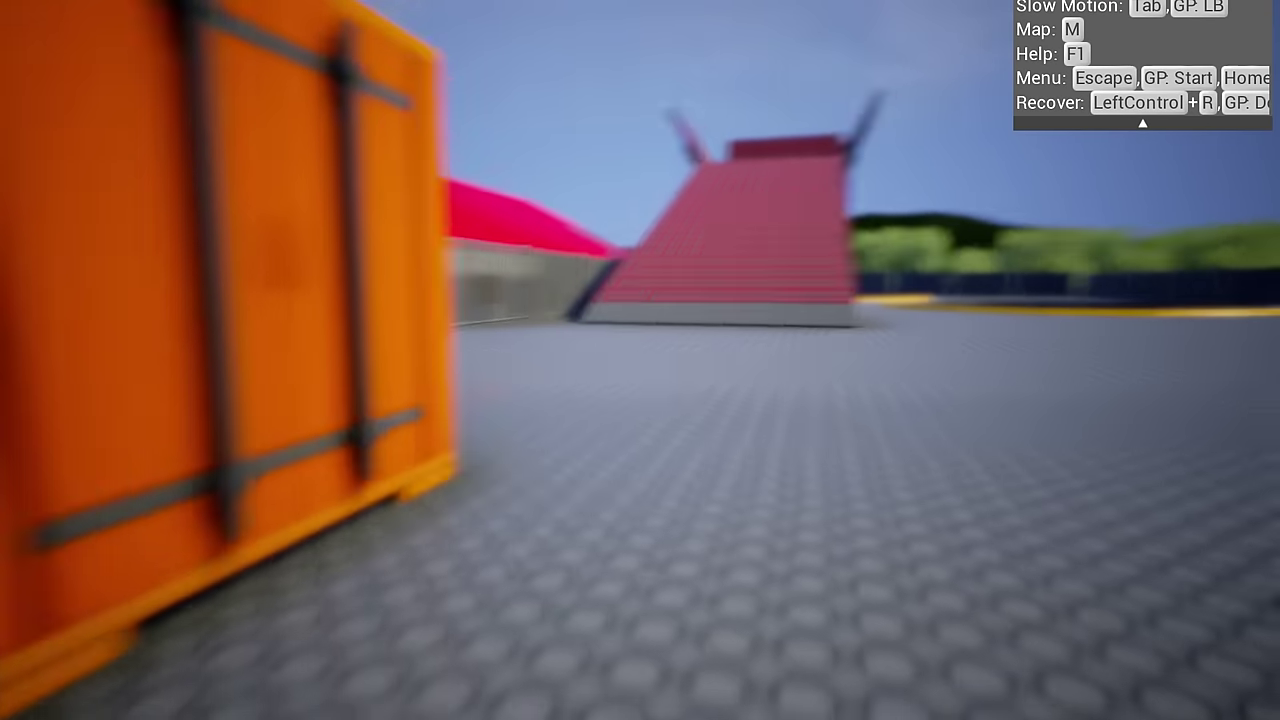
# Step: Walk past the orange container onto the red ramp and bring up the menu again
pyautogui.press('Left')
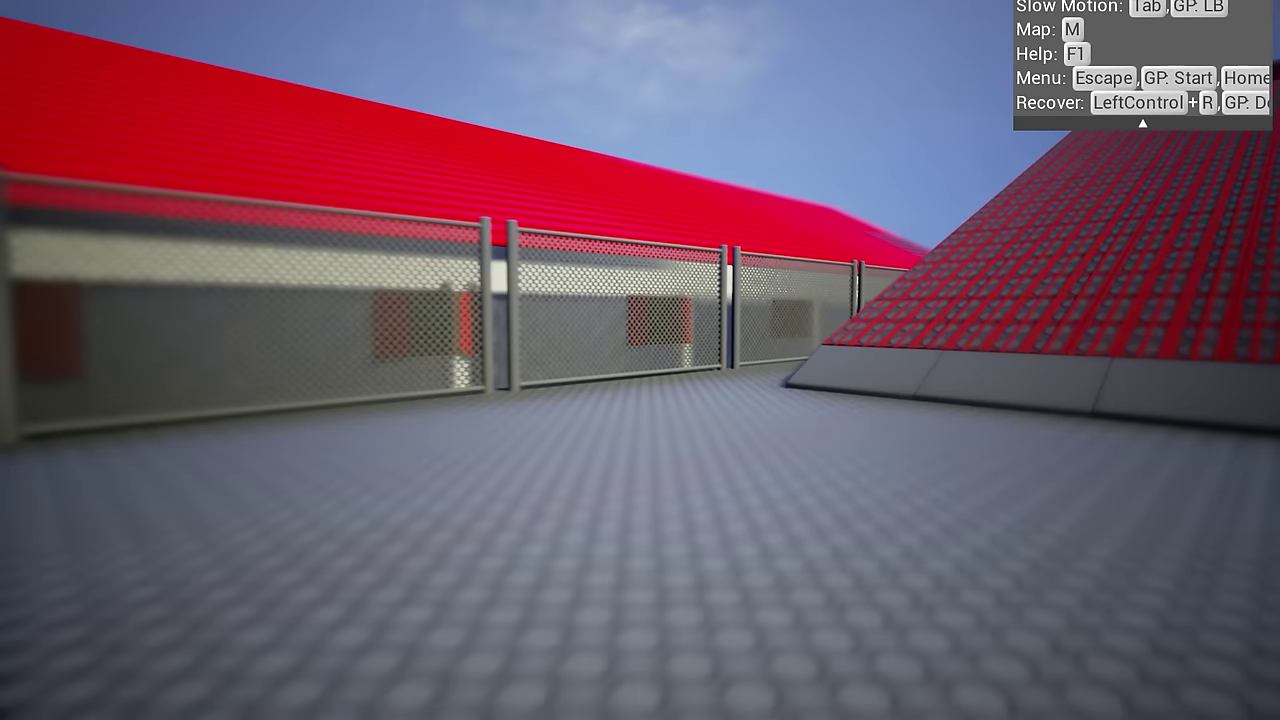
pyautogui.press('Right')
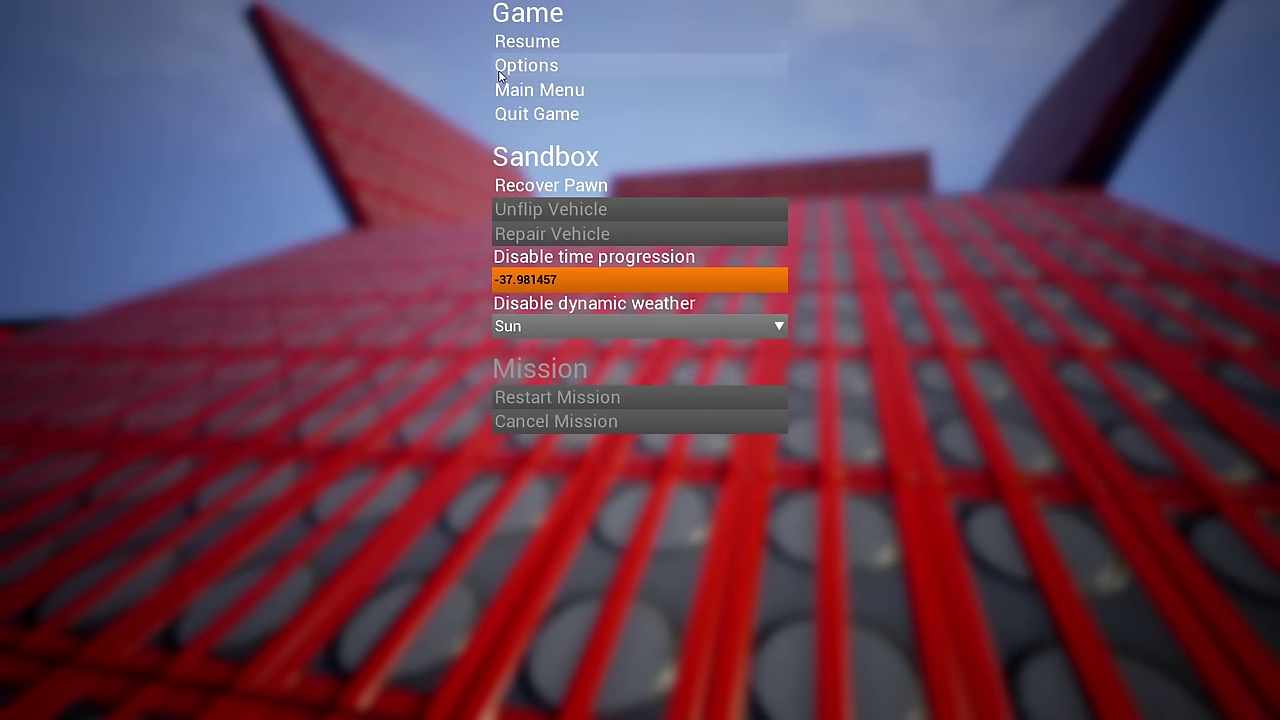
pyautogui.click(498, 70)
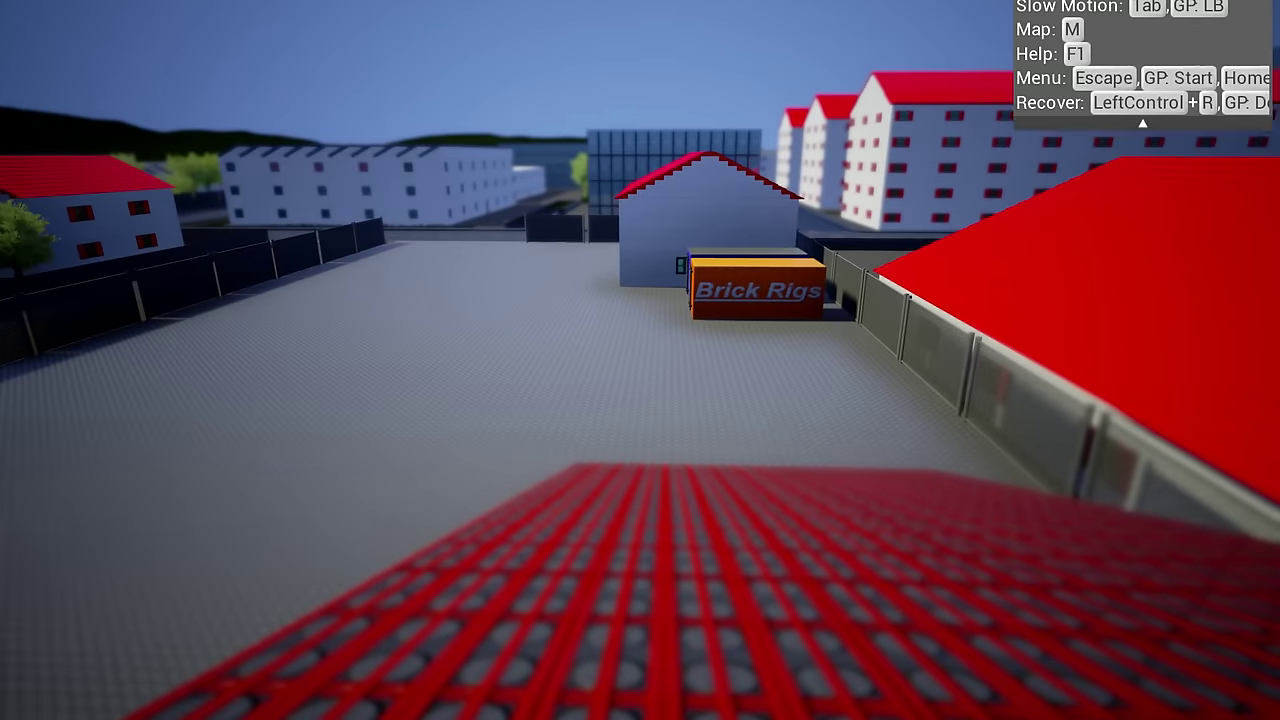
# Step: Toggle the Steam overlay on and off, then enter the vehicle editor at the blue door
pyautogui.hotkey('shift', 'Tab')
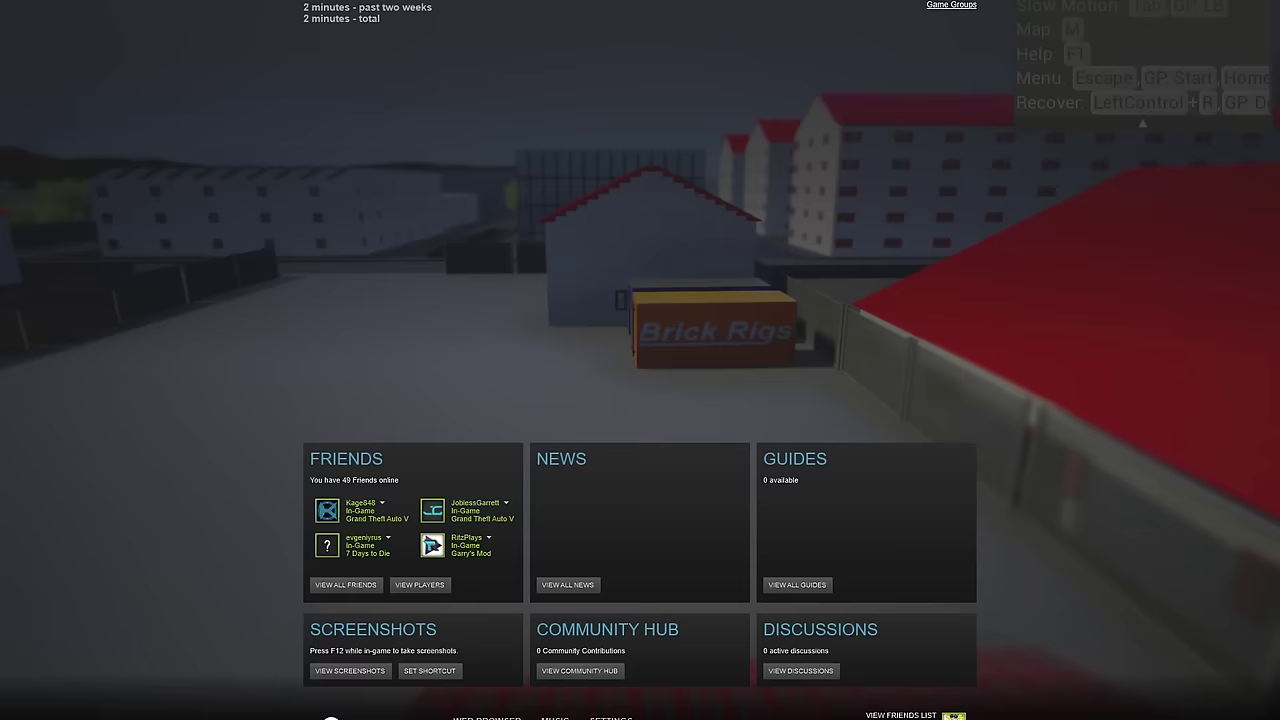
pyautogui.hotkey('shift', 'Tab')
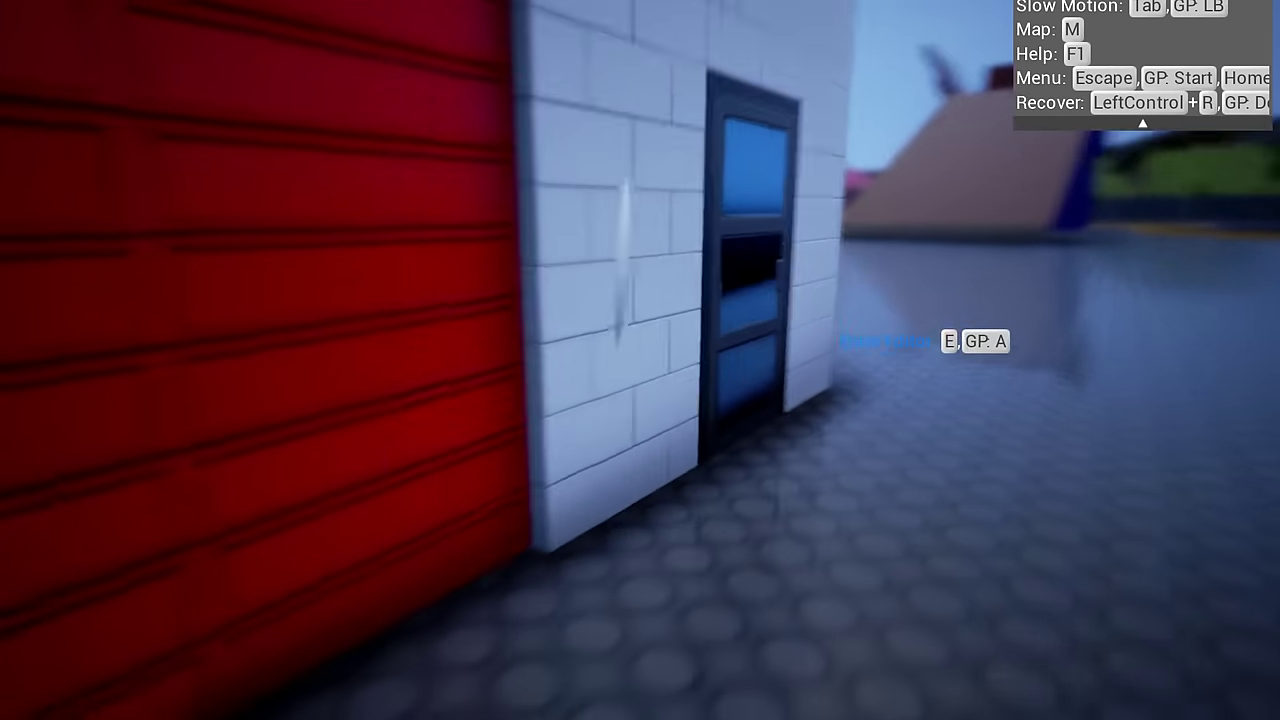
pyautogui.press('e')
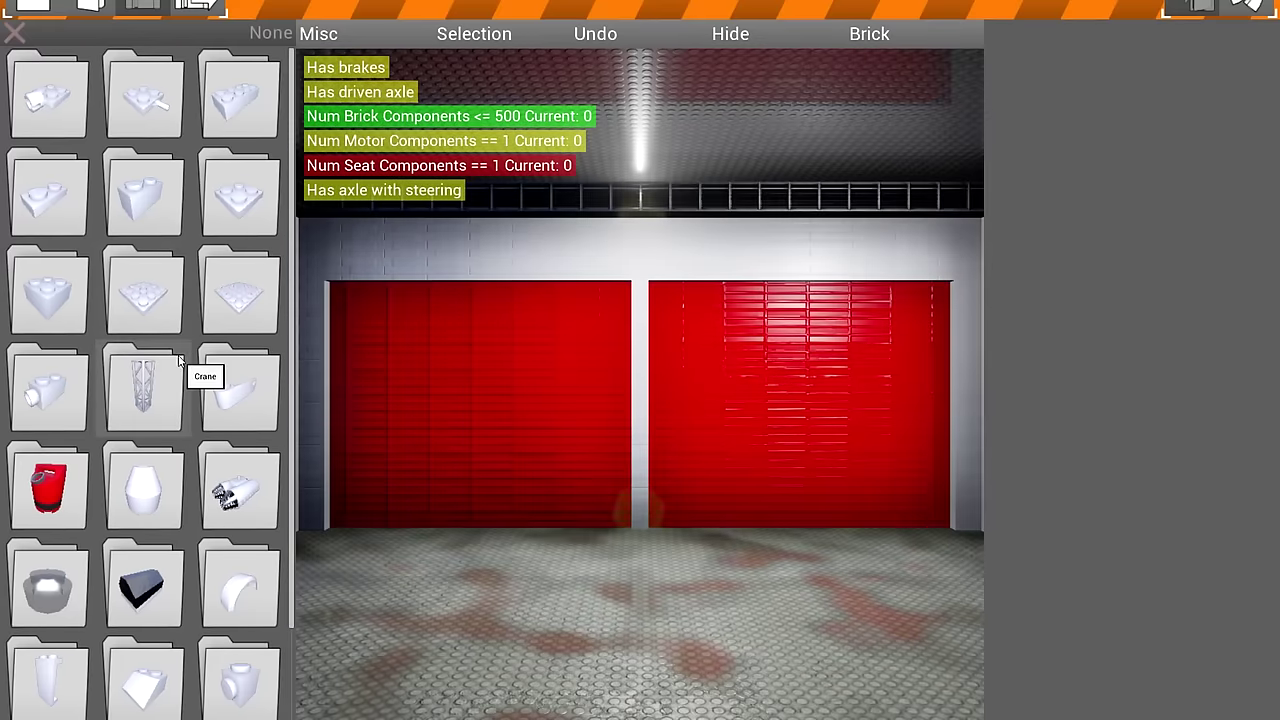
# Step: Place the first two 2x2x1 bricks from the Bricks Xx2x1 folder
pyautogui.click(42, 275)
pyautogui.click(121, 216)
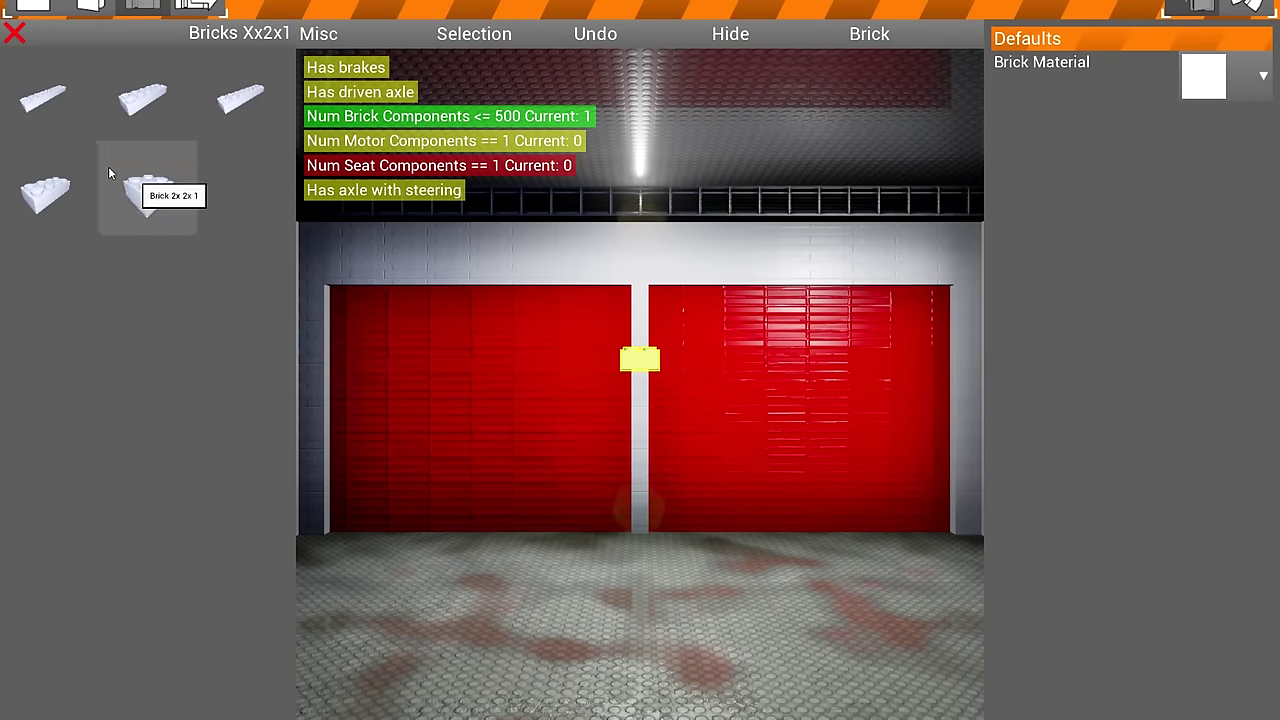
pyautogui.click(85, 180)
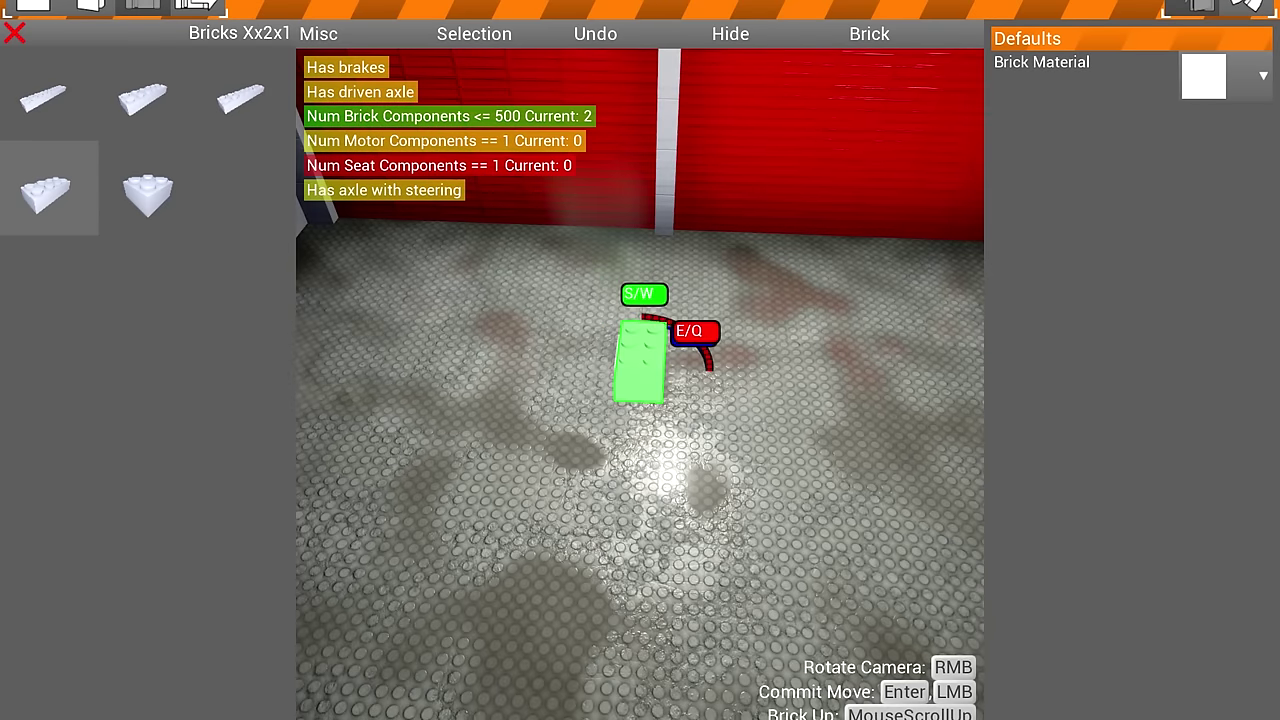
pyautogui.press('Return')
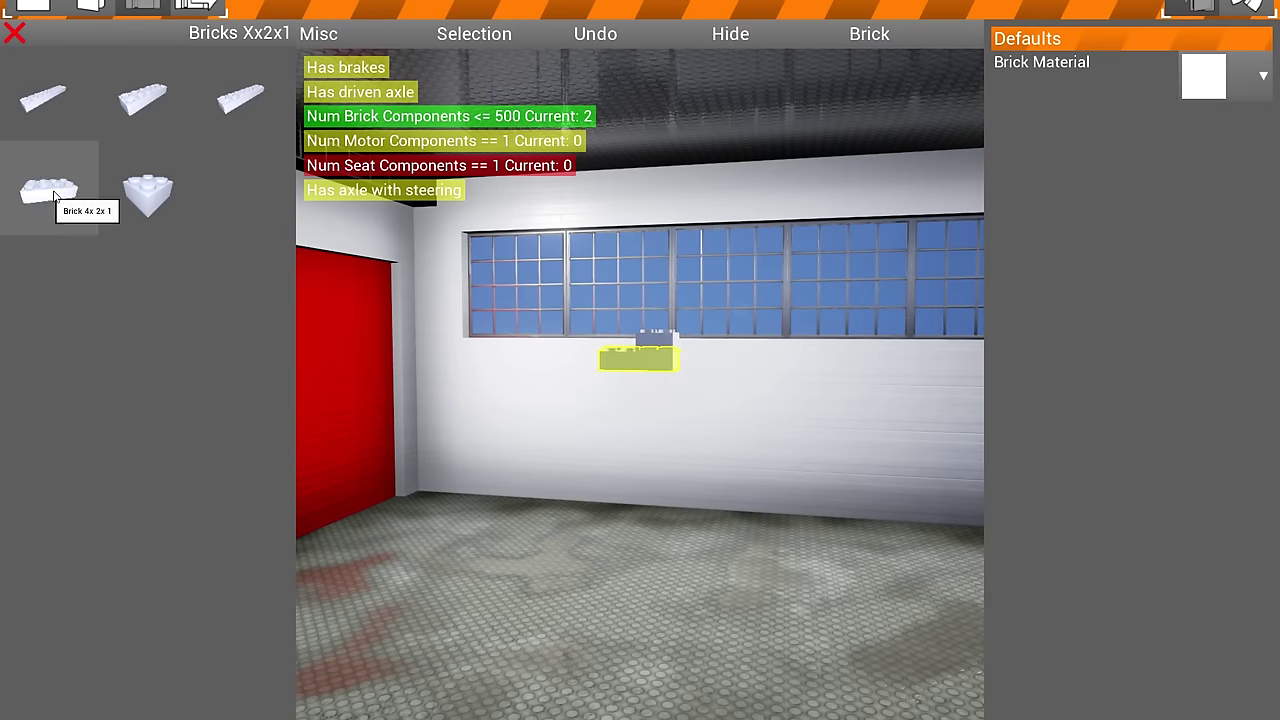
# Step: Add a third brick and a fourth, longer brick to finish the stepped base
pyautogui.click(148, 192)
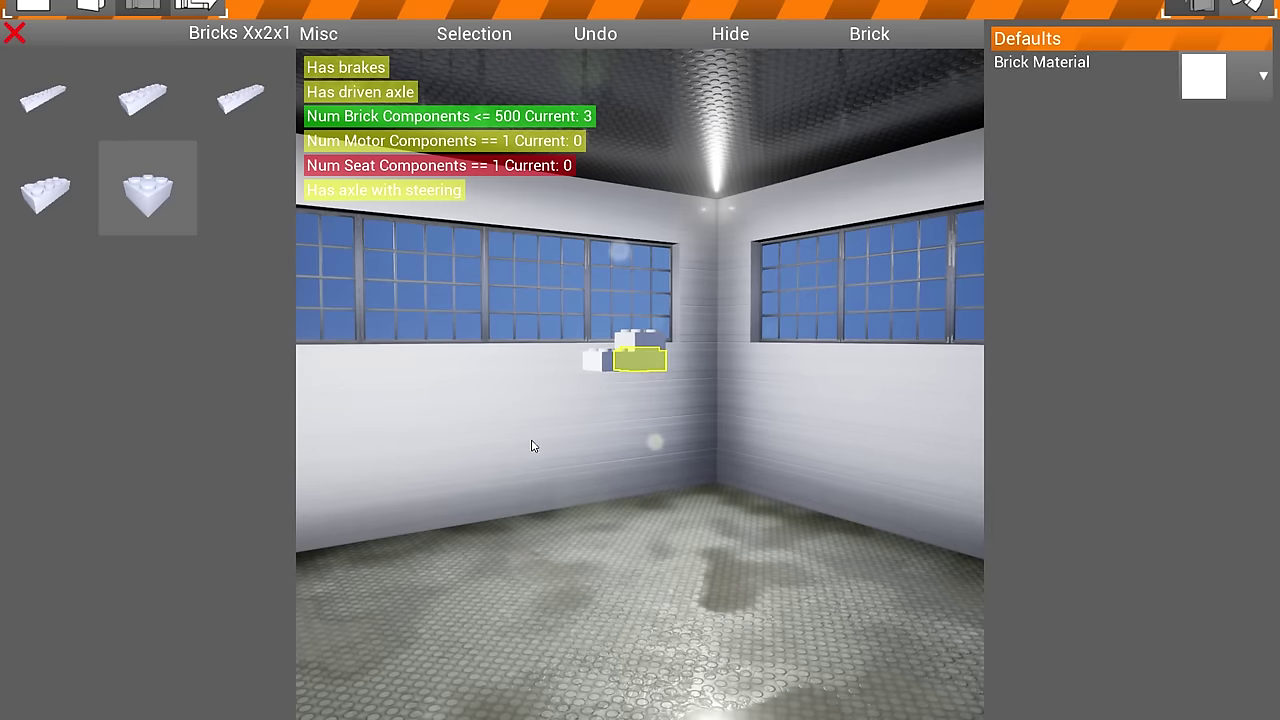
pyautogui.click(565, 355)
pyautogui.click(603, 358)
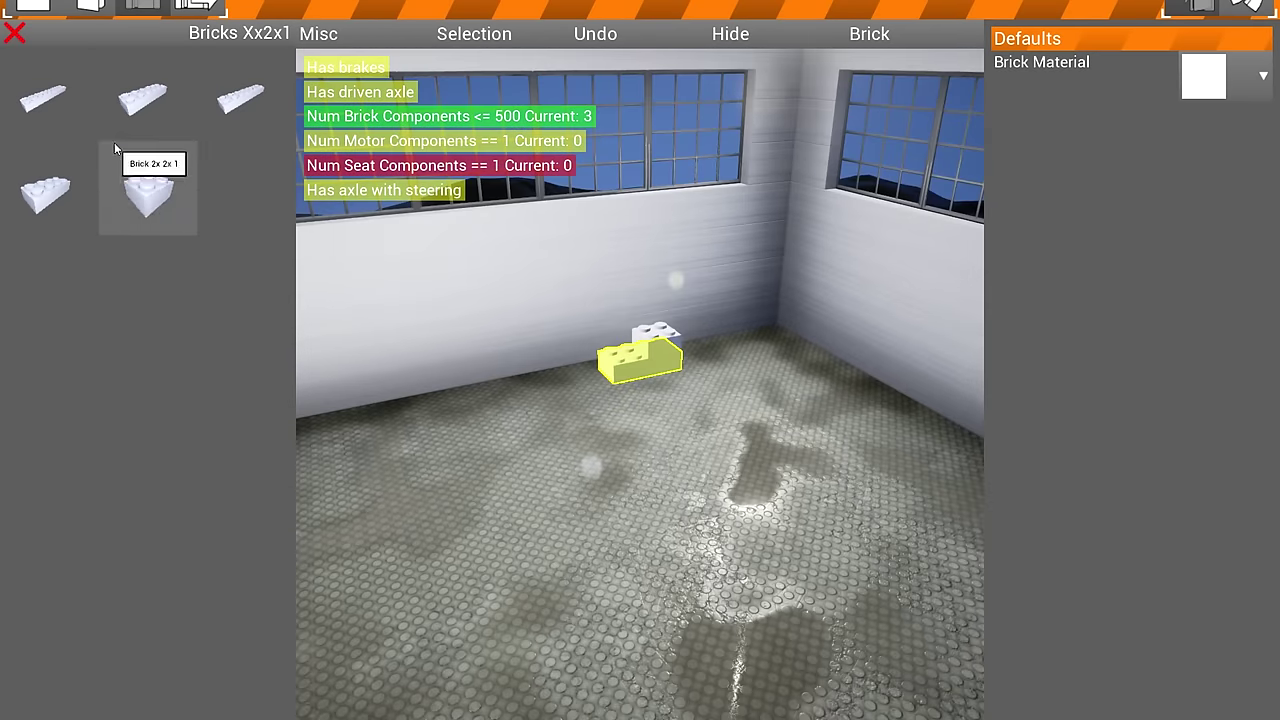
pyautogui.click(135, 105)
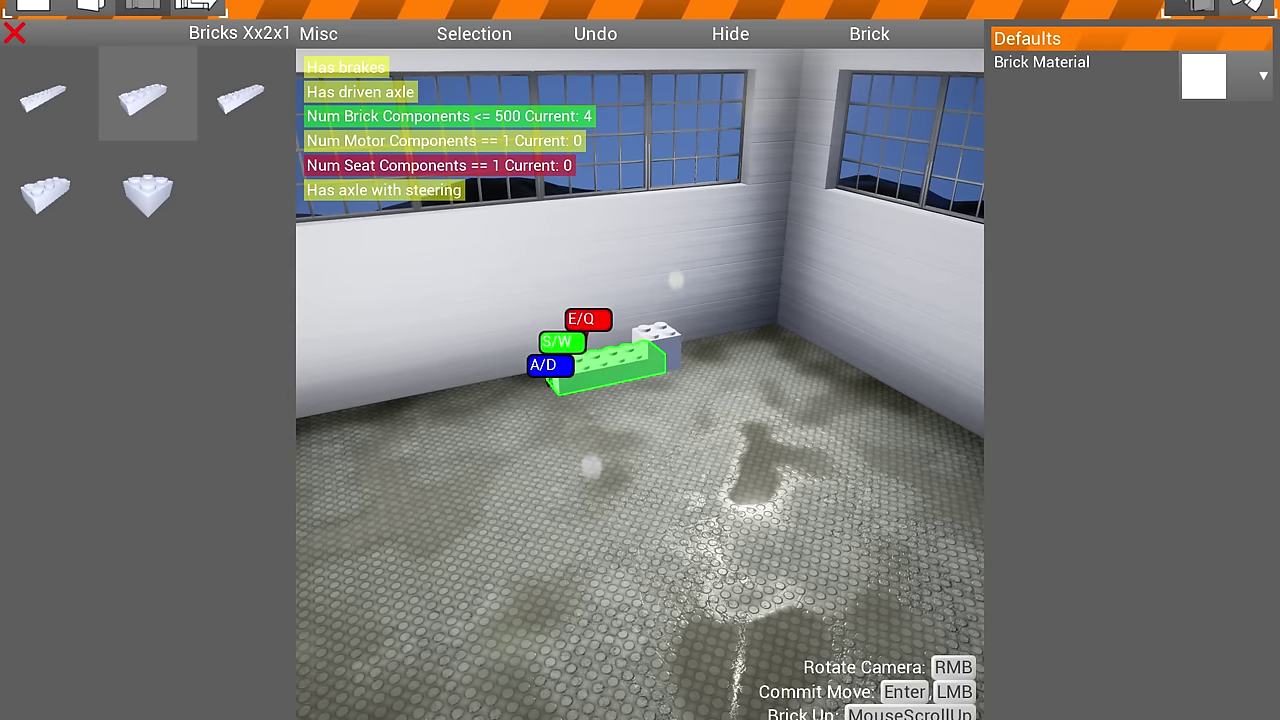
pyautogui.press('Return')
pyautogui.click(509, 391)
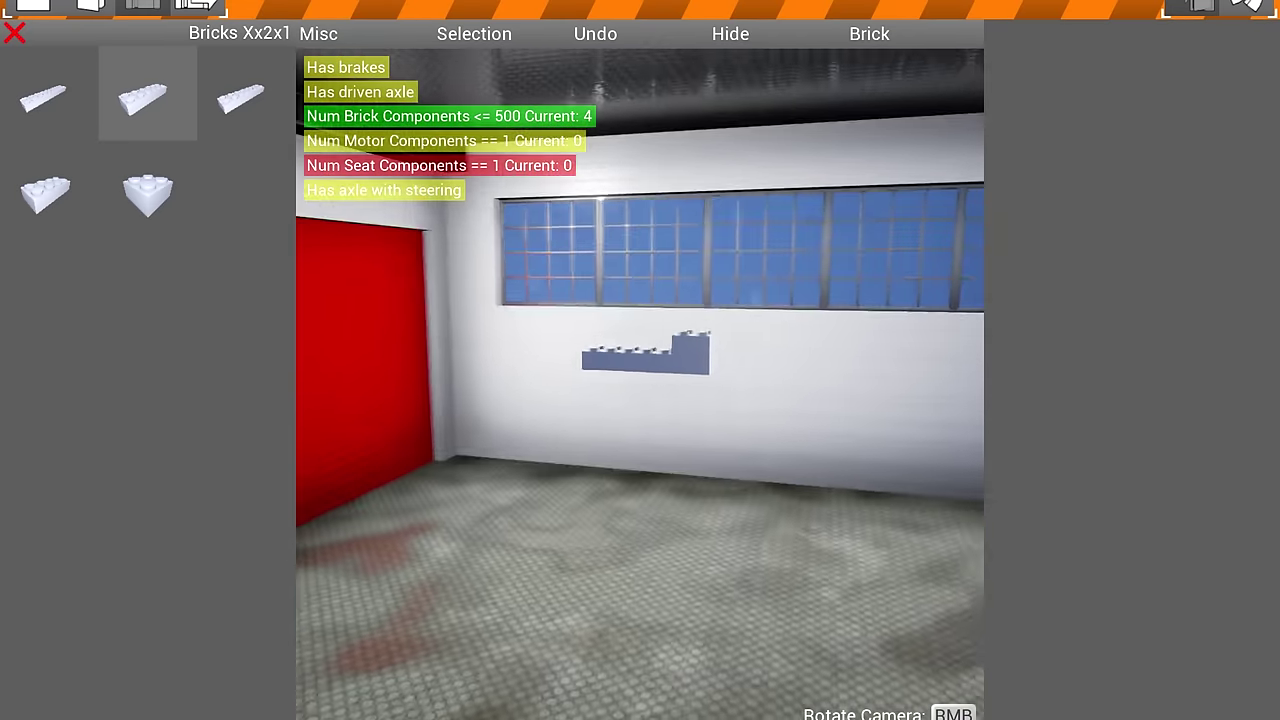
pyautogui.moveTo(640, 360); pyautogui.dragTo(577, 33)
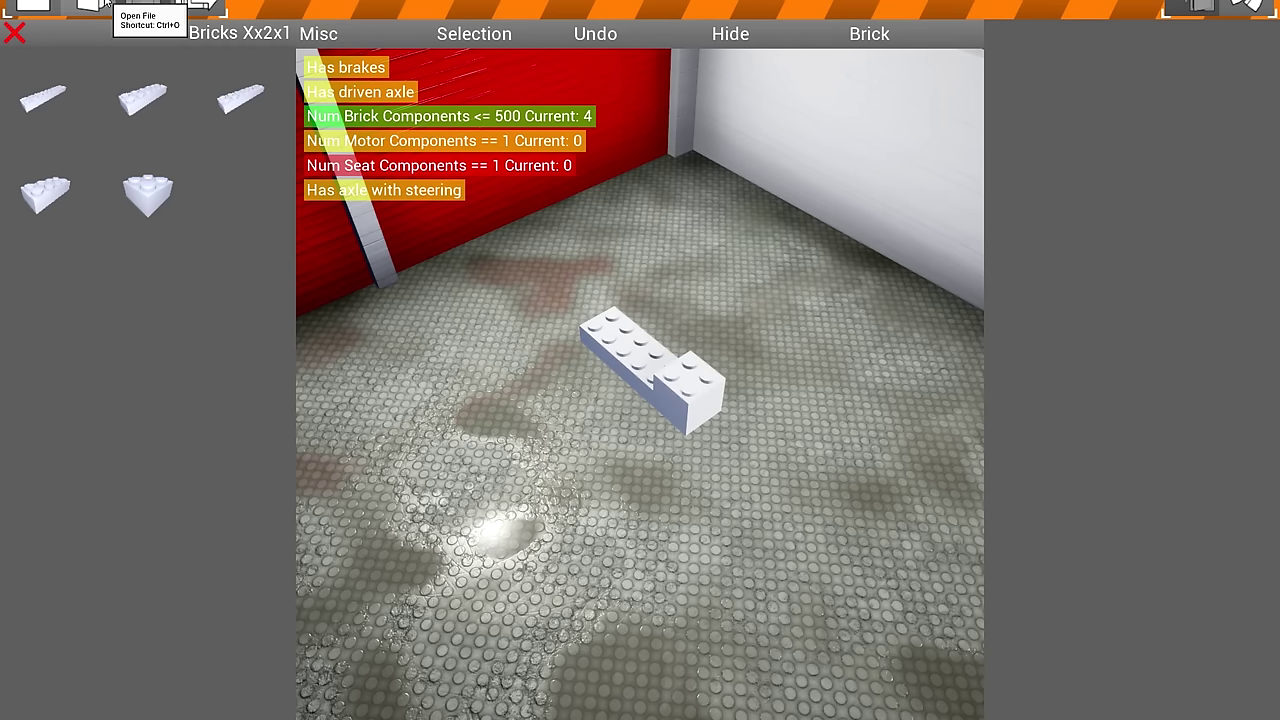
pyautogui.click(36, 40)
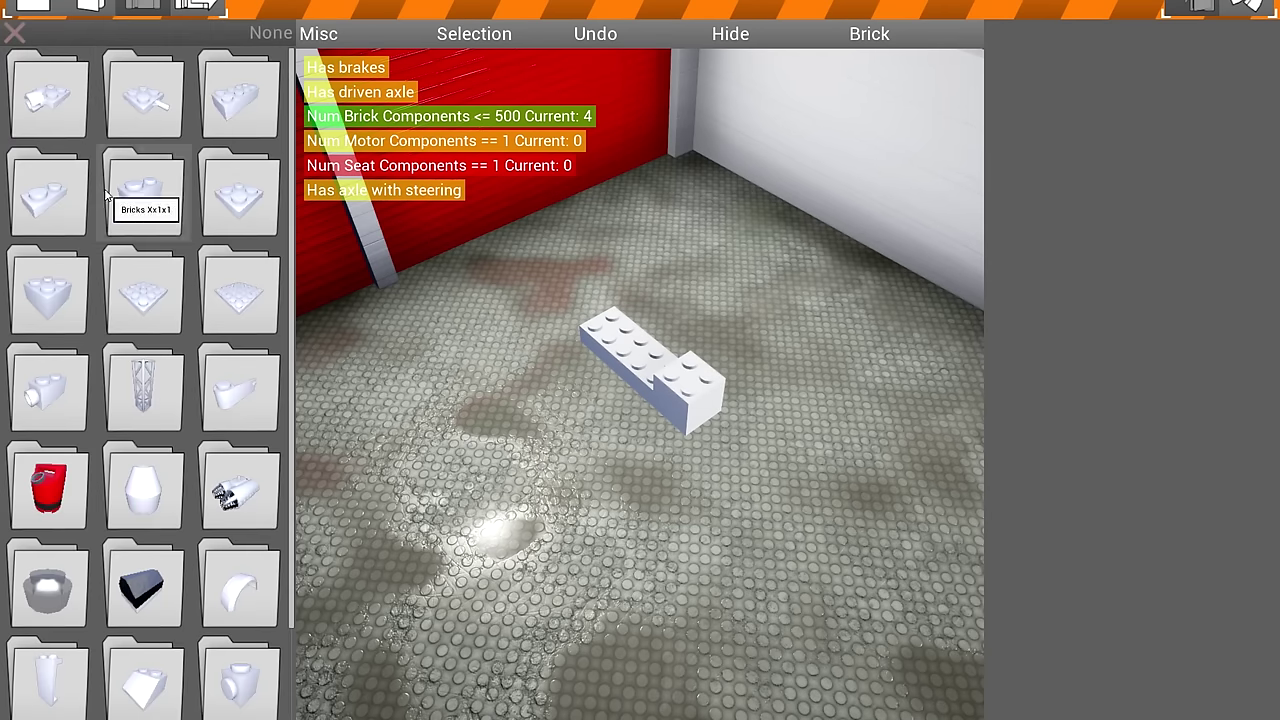
# Step: Attach two axles, one at each end of the brick base
pyautogui.click(120, 92)
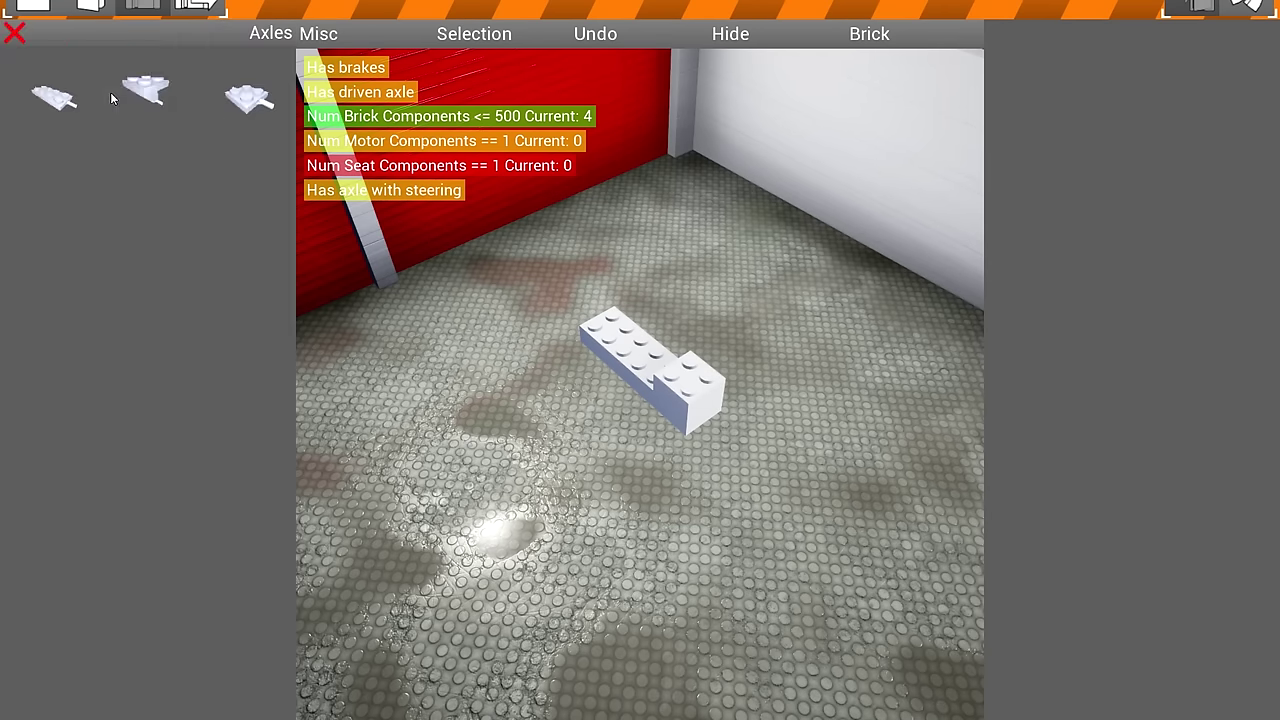
pyautogui.click(211, 106)
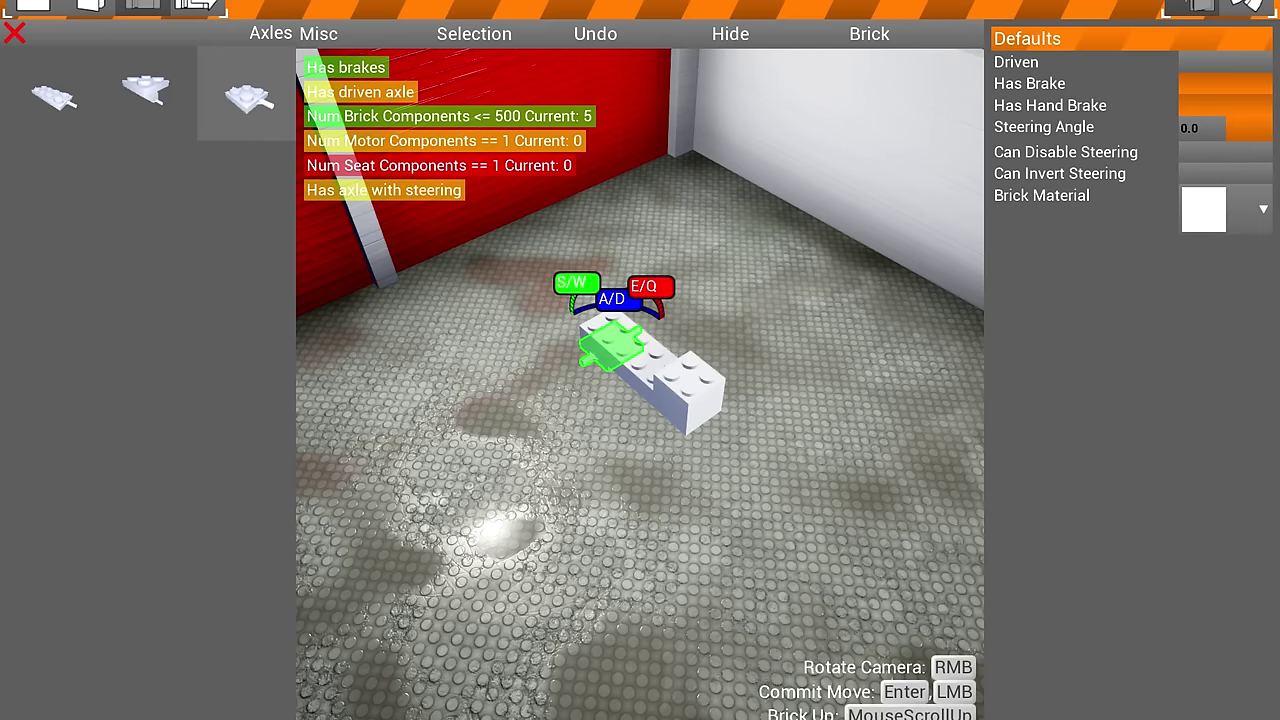
pyautogui.press('Return')
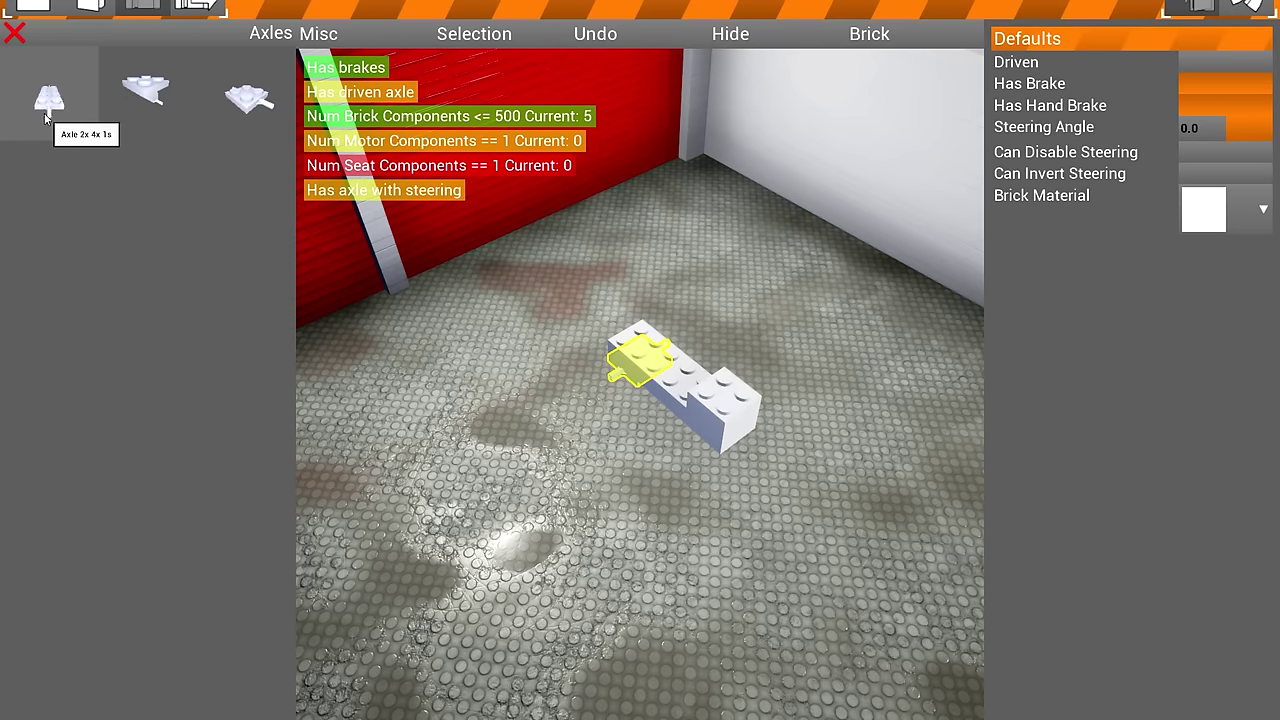
pyautogui.click(220, 103)
pyautogui.press('Return')
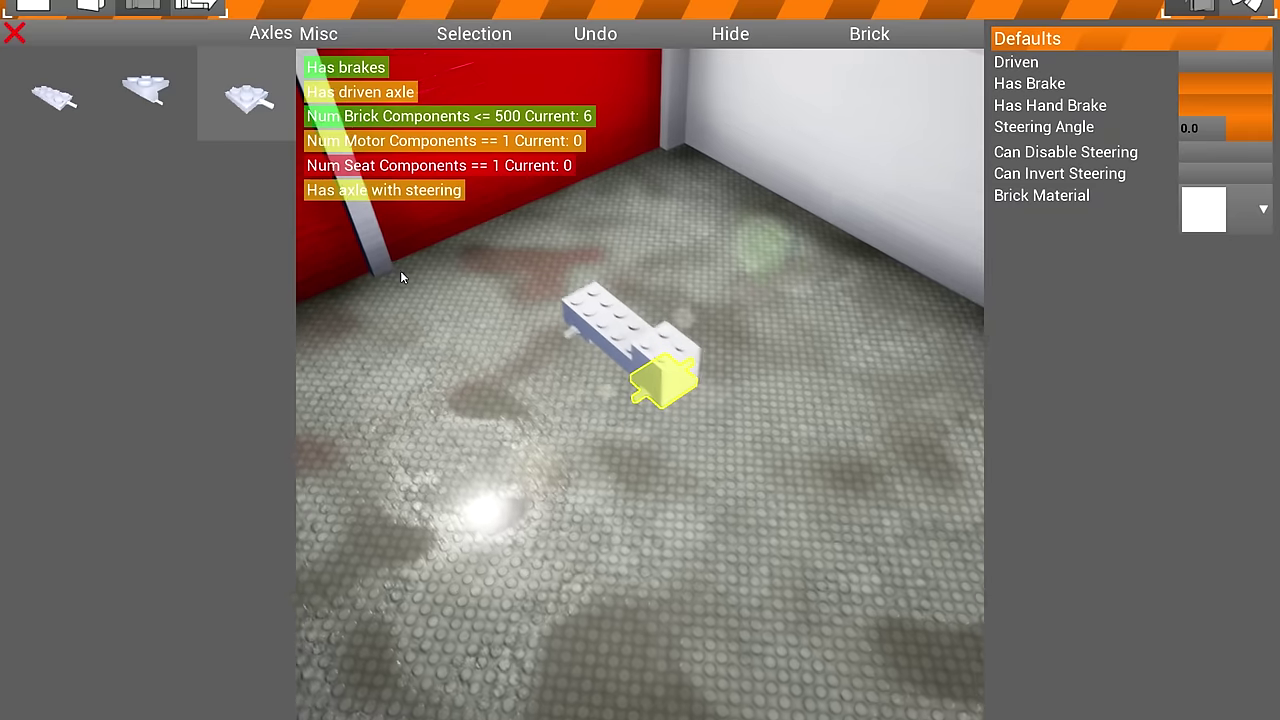
pyautogui.moveTo(400, 278); pyautogui.dragTo(400, 200)
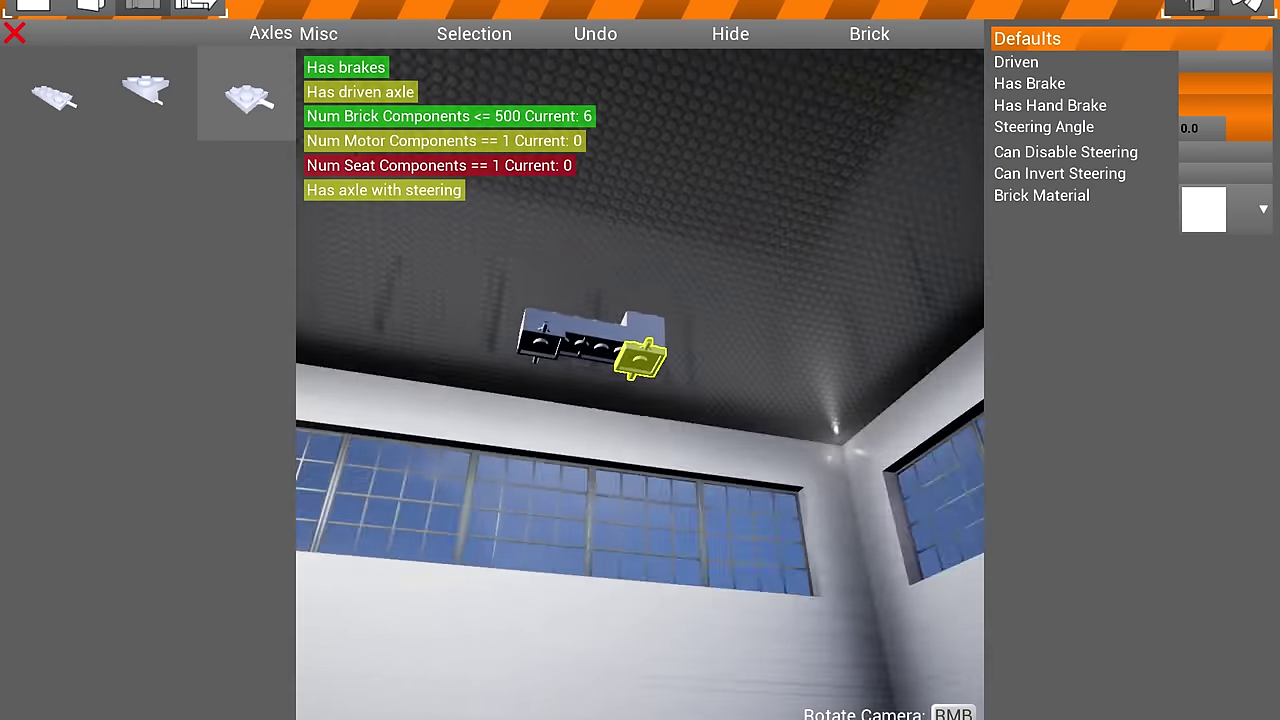
pyautogui.moveTo(400, 200); pyautogui.dragTo(400, 300)
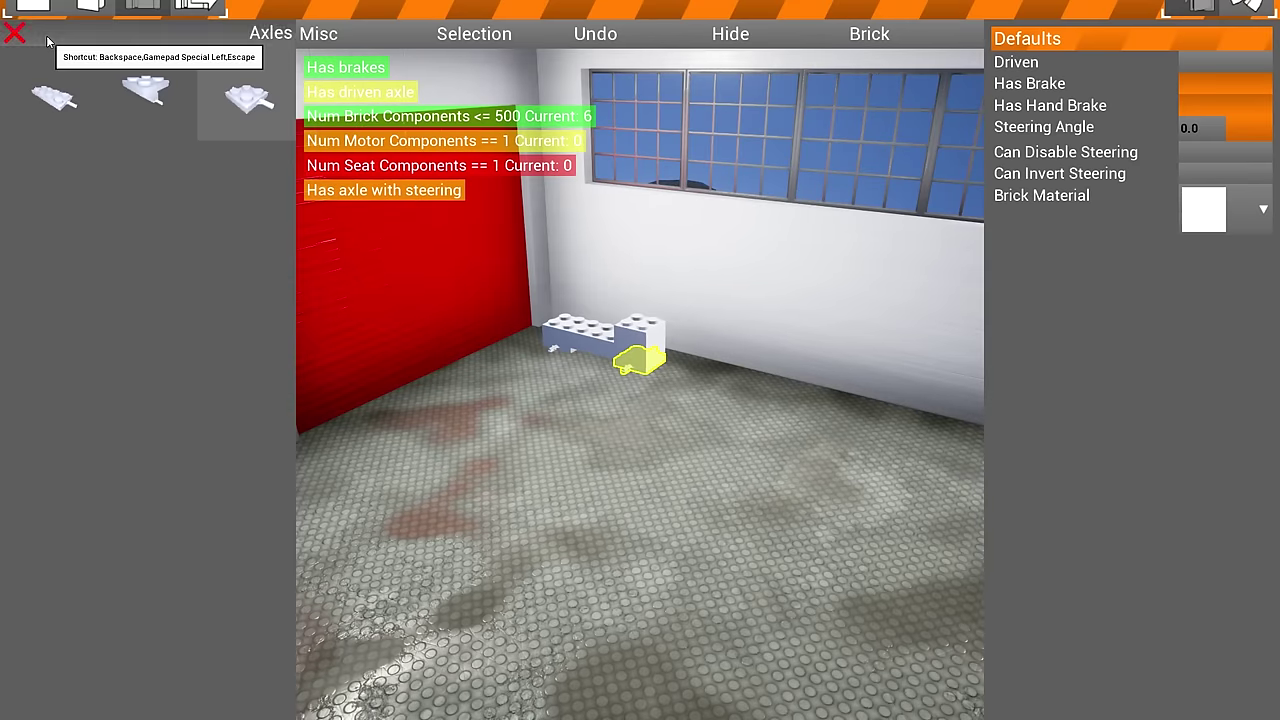
pyautogui.click(47, 41)
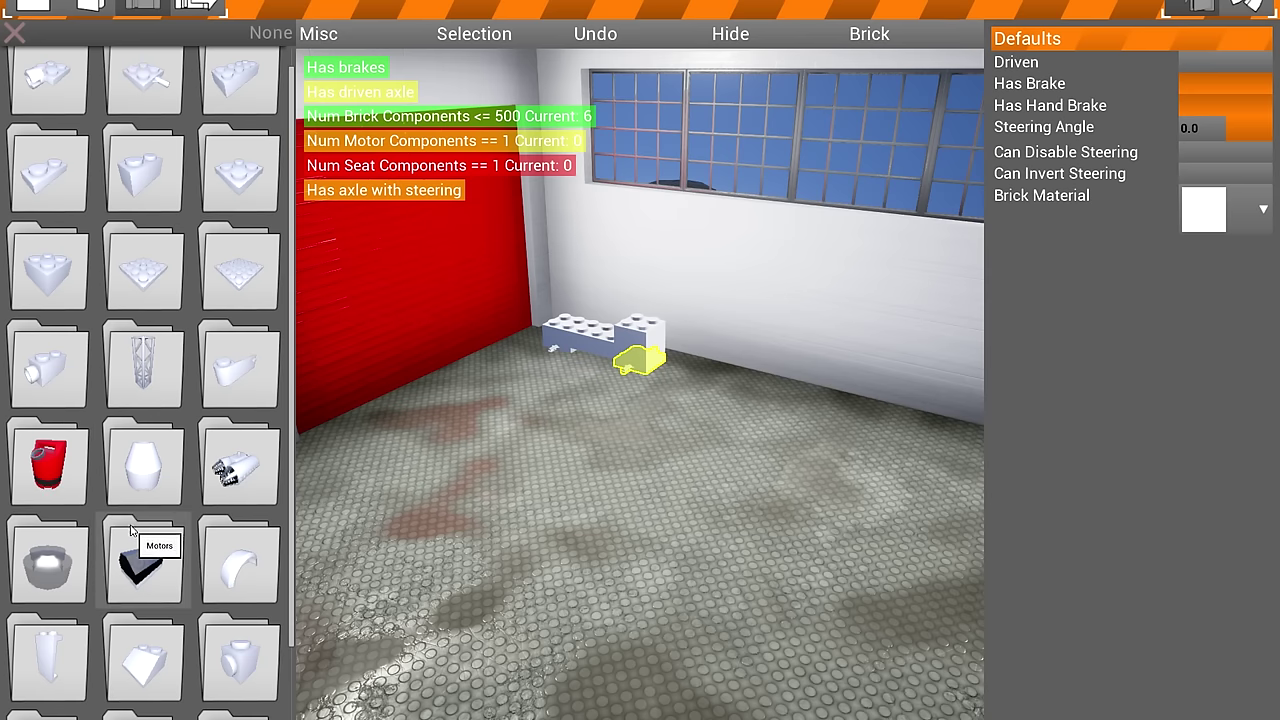
pyautogui.scroll(-3, 49, 512)
pyautogui.scroll(-3, 140, 560)
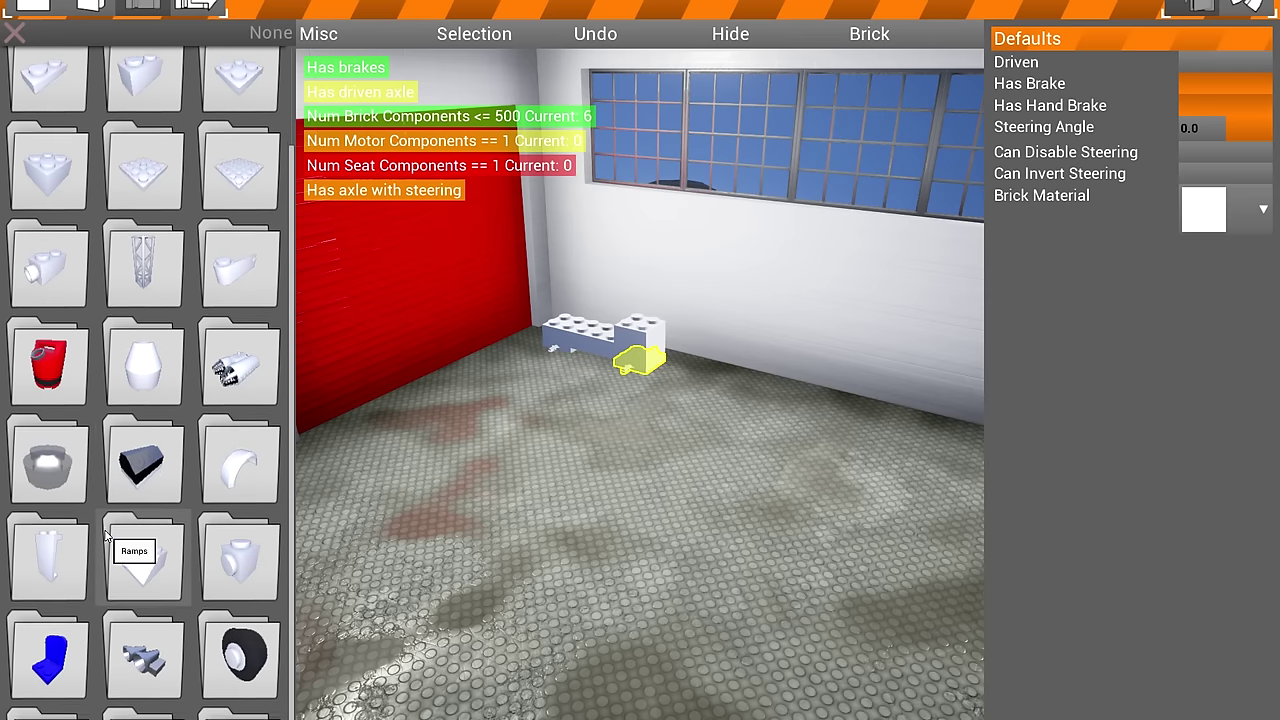
pyautogui.scroll(-3, 200, 600)
# Step: Fit four wheels onto the axles from the Wheels folder
pyautogui.click(231, 613)
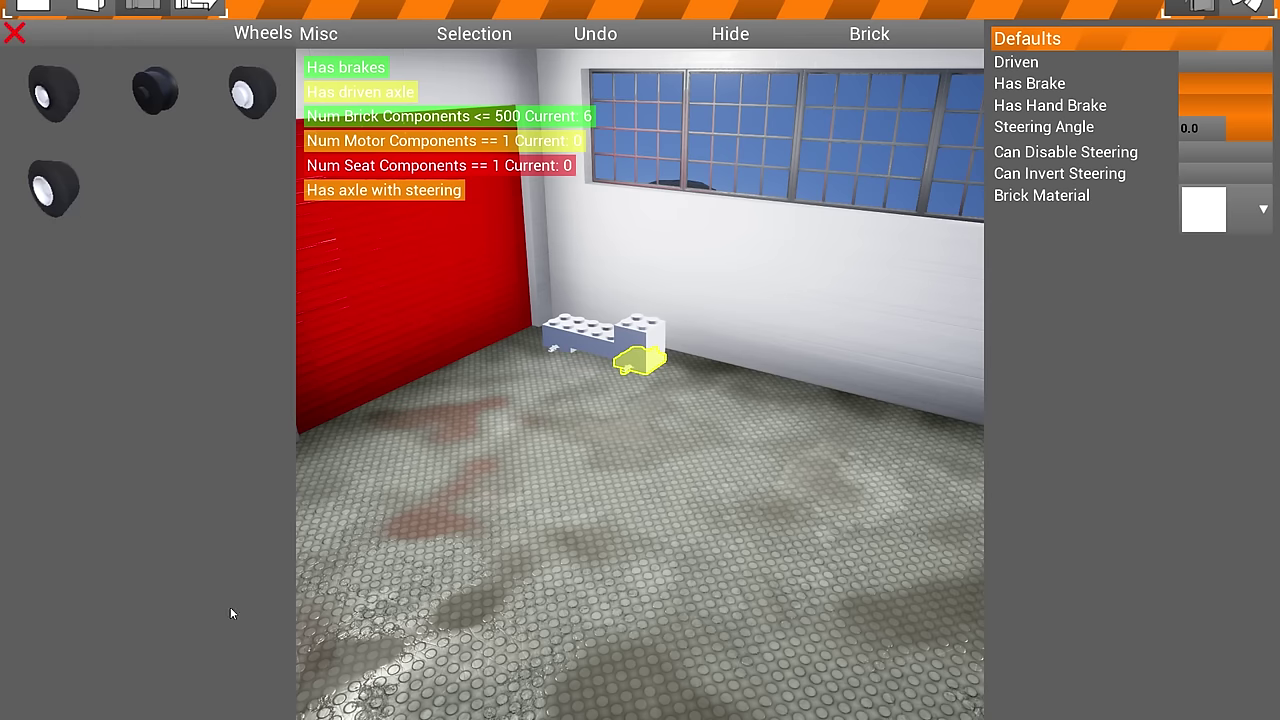
pyautogui.click(127, 97)
pyautogui.moveTo(603, 545)
pyautogui.mouseDown()
pyautogui.moveTo(894, 471)
pyautogui.moveTo(700, 480)
pyautogui.moveTo(620, 430)
pyautogui.mouseUp()
pyautogui.click(263, 33)
pyautogui.scroll(-1, 103, 224)
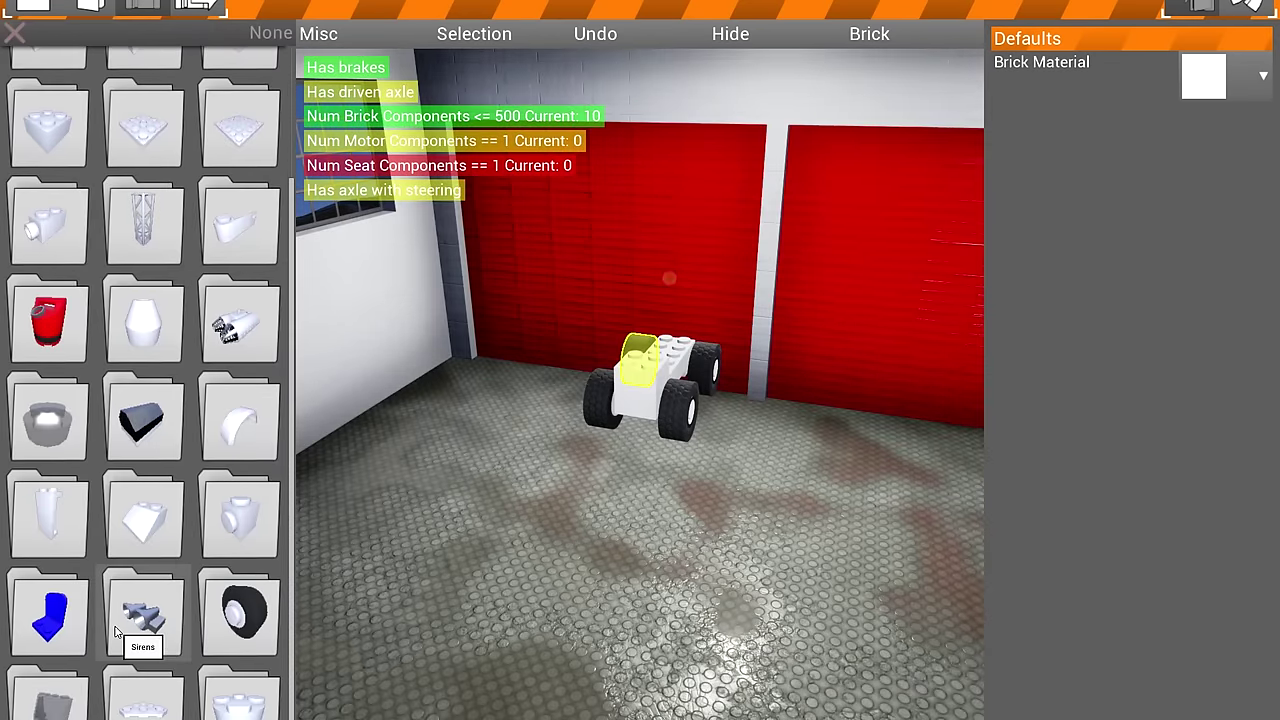
# Step: Place a seat from Player Bricks on the car and inspect it from several angles
pyautogui.click(48, 615)
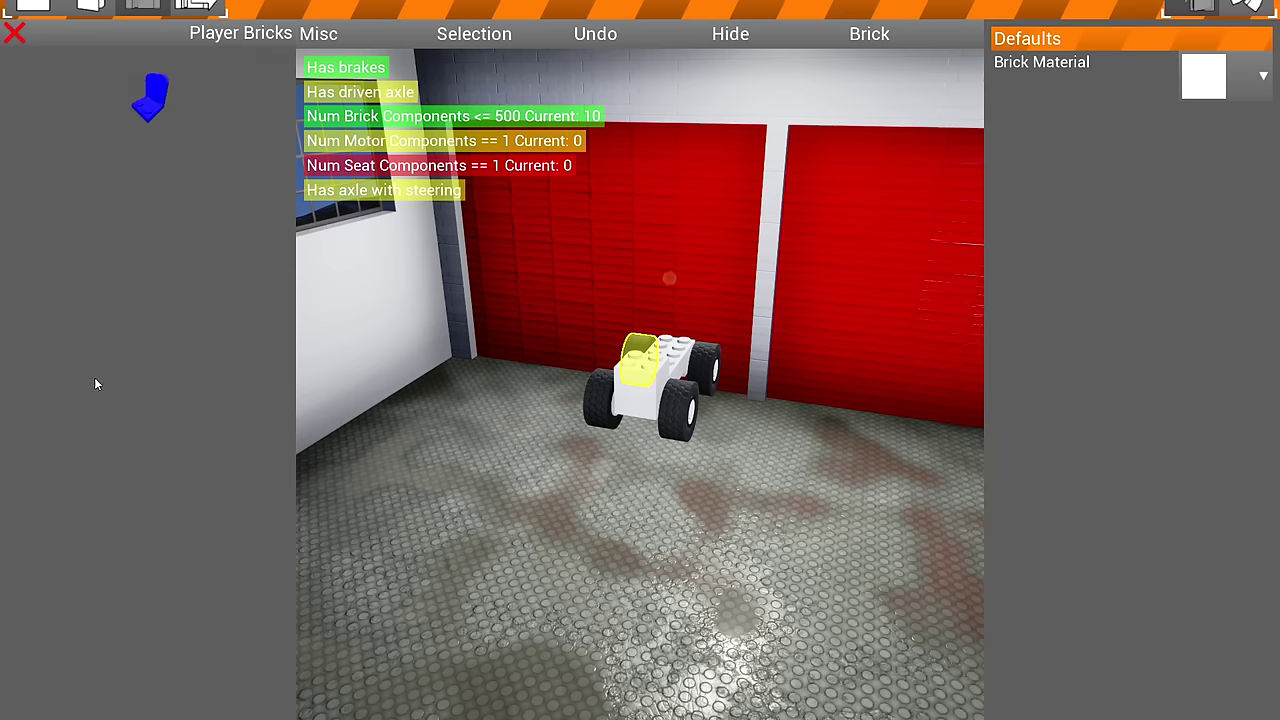
pyautogui.click(150, 95)
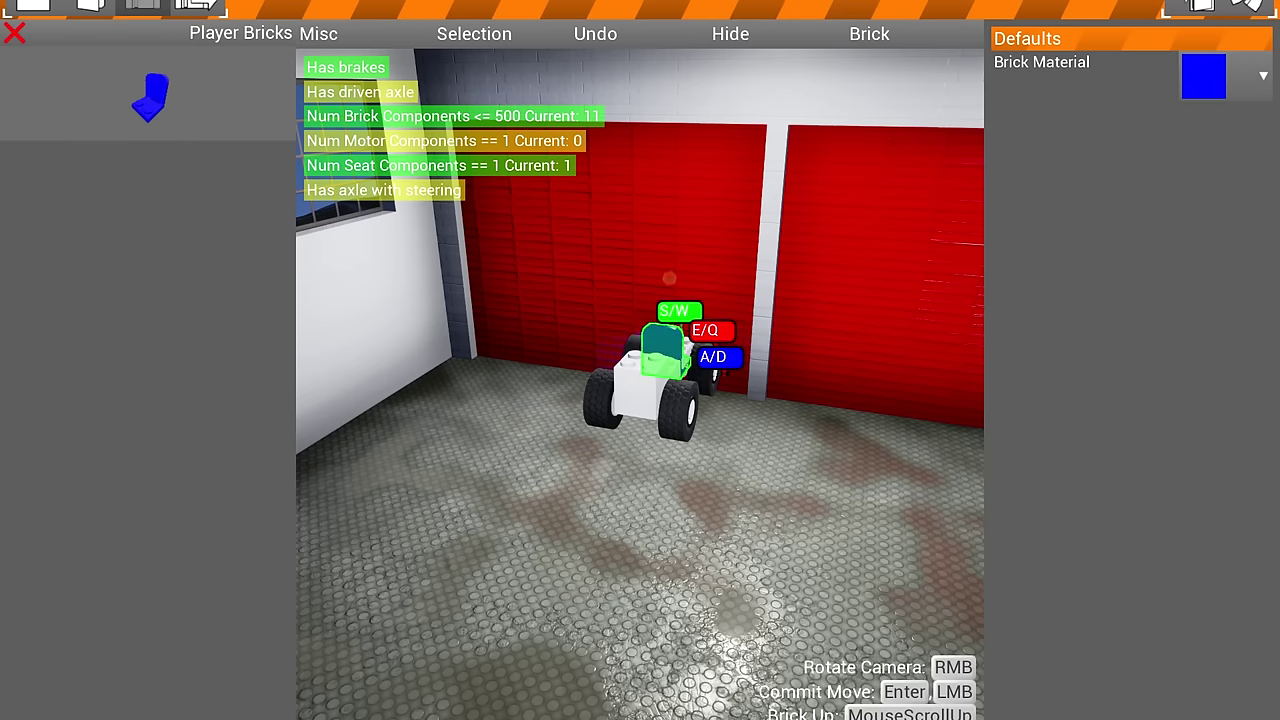
pyautogui.moveTo(669, 278); pyautogui.dragTo(420, 280)
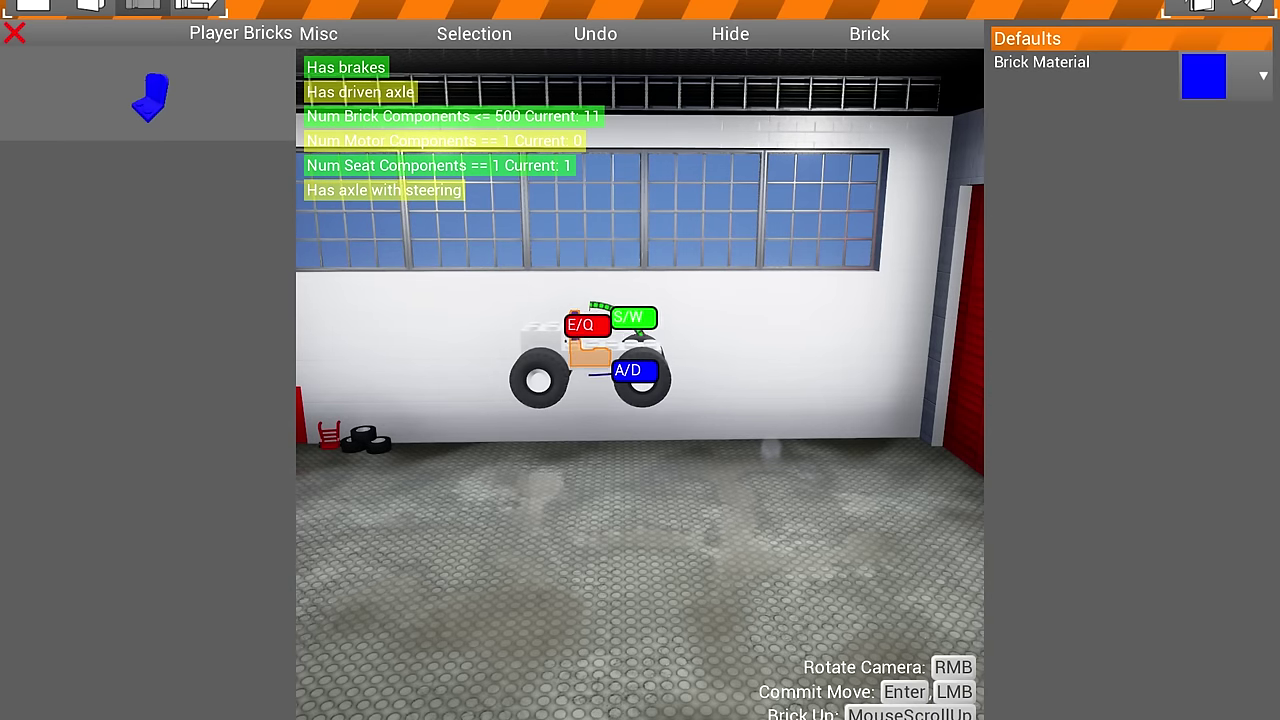
pyautogui.moveTo(640, 360); pyautogui.dragTo(560, 480)
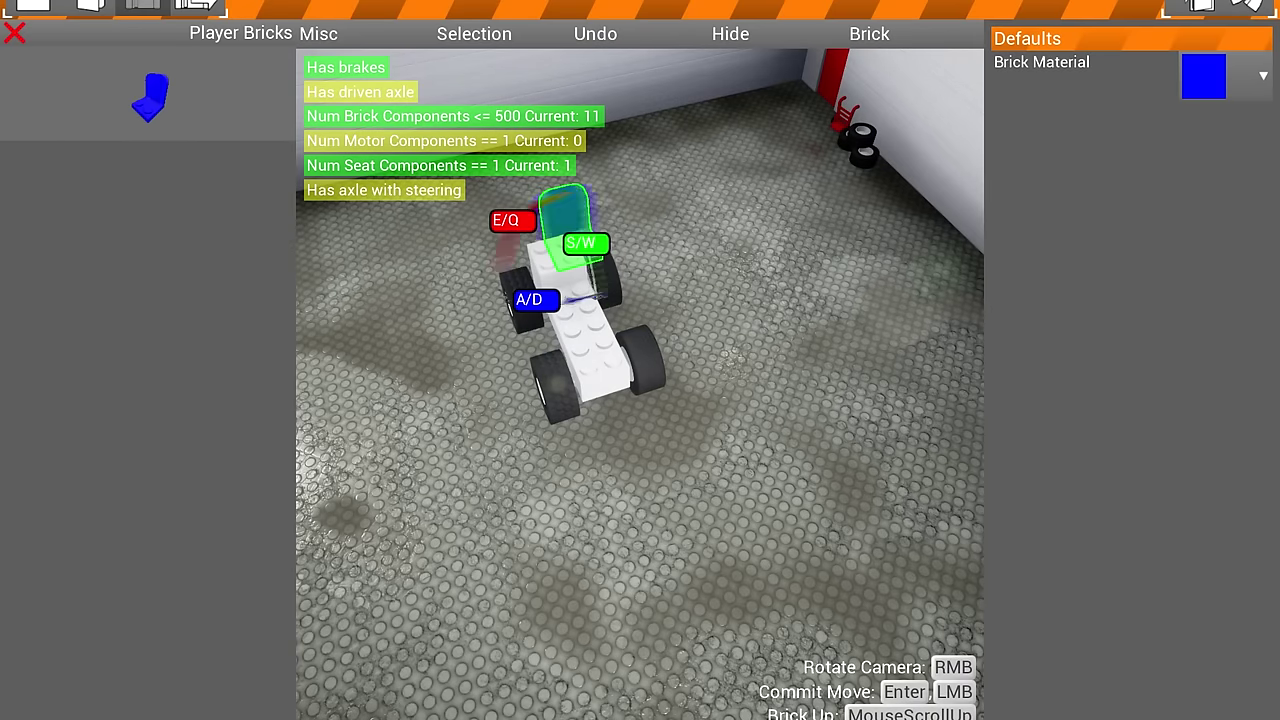
pyautogui.moveTo(640, 360); pyautogui.dragTo(454, 491)
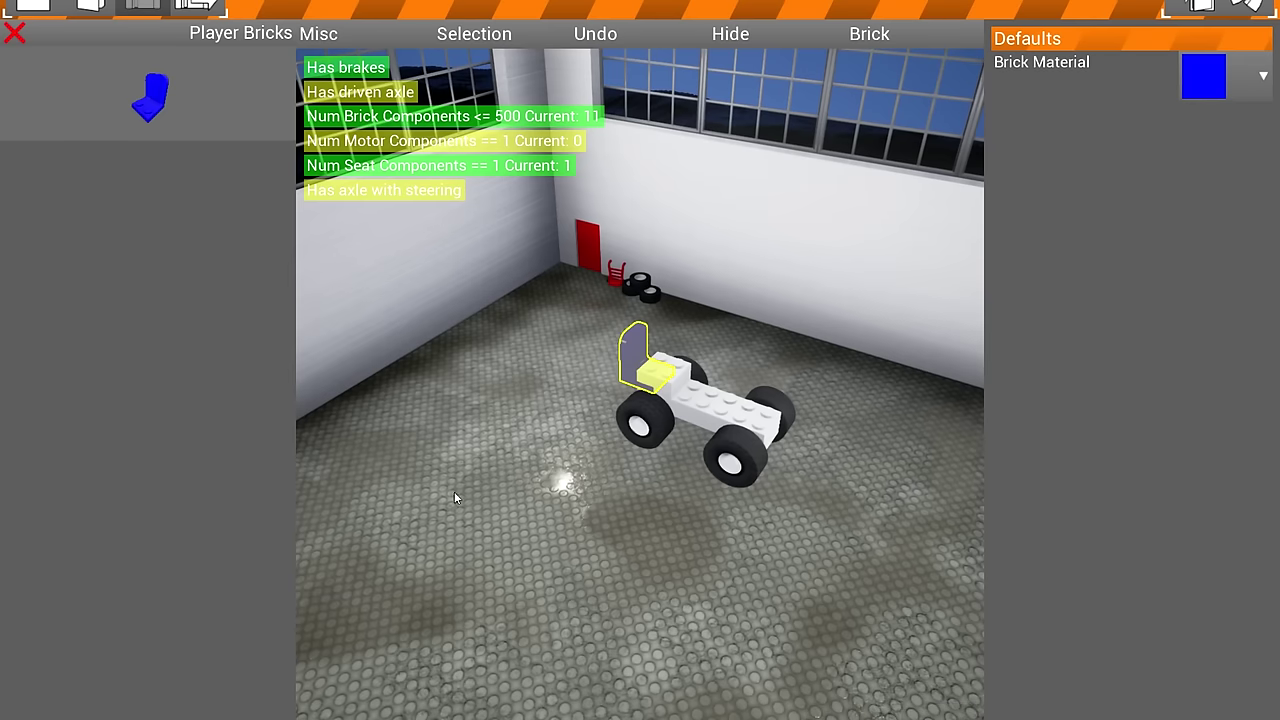
# Step: Leave the test drive and place a motor on the car's front
pyautogui.click(586, 377)
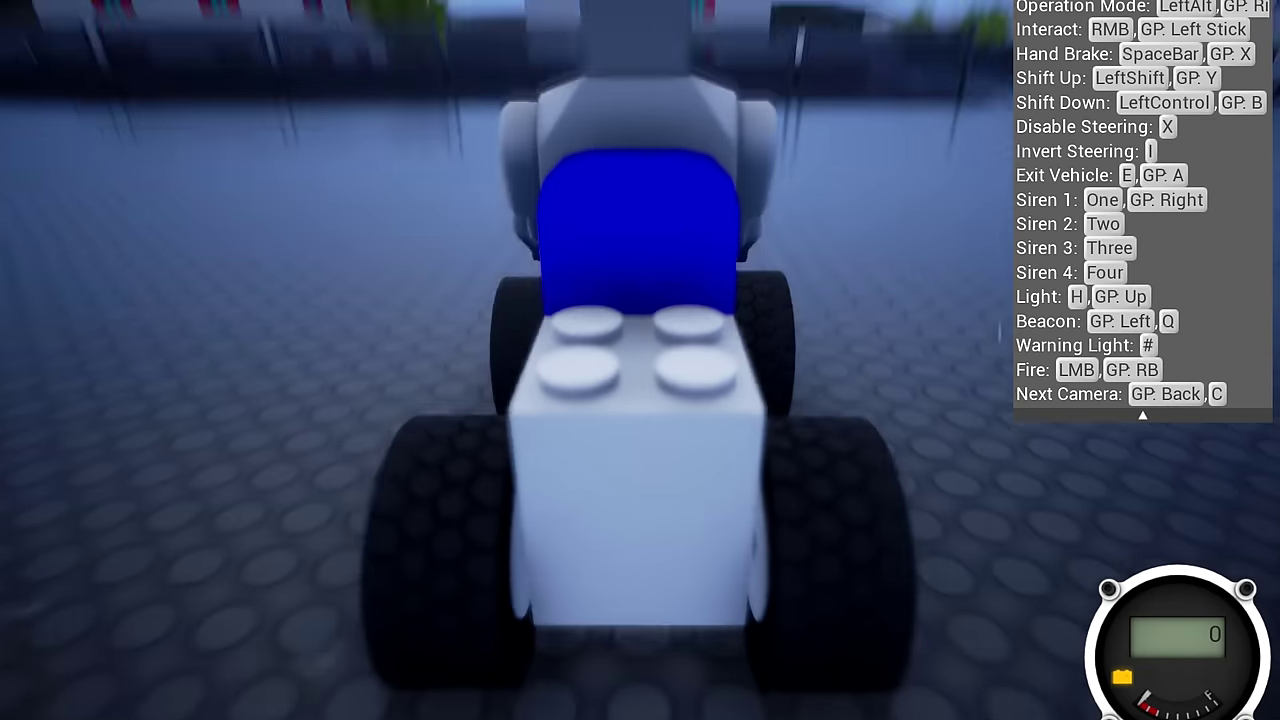
pyautogui.press('Escape')
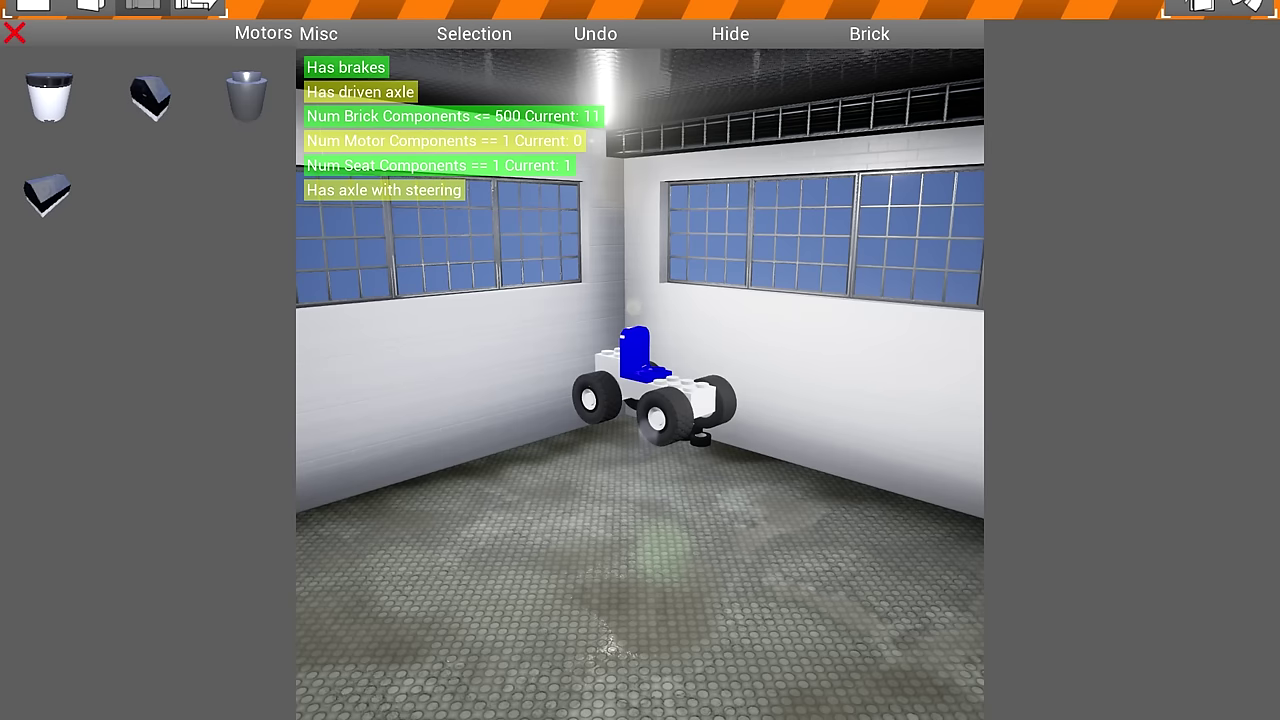
pyautogui.click(30, 195)
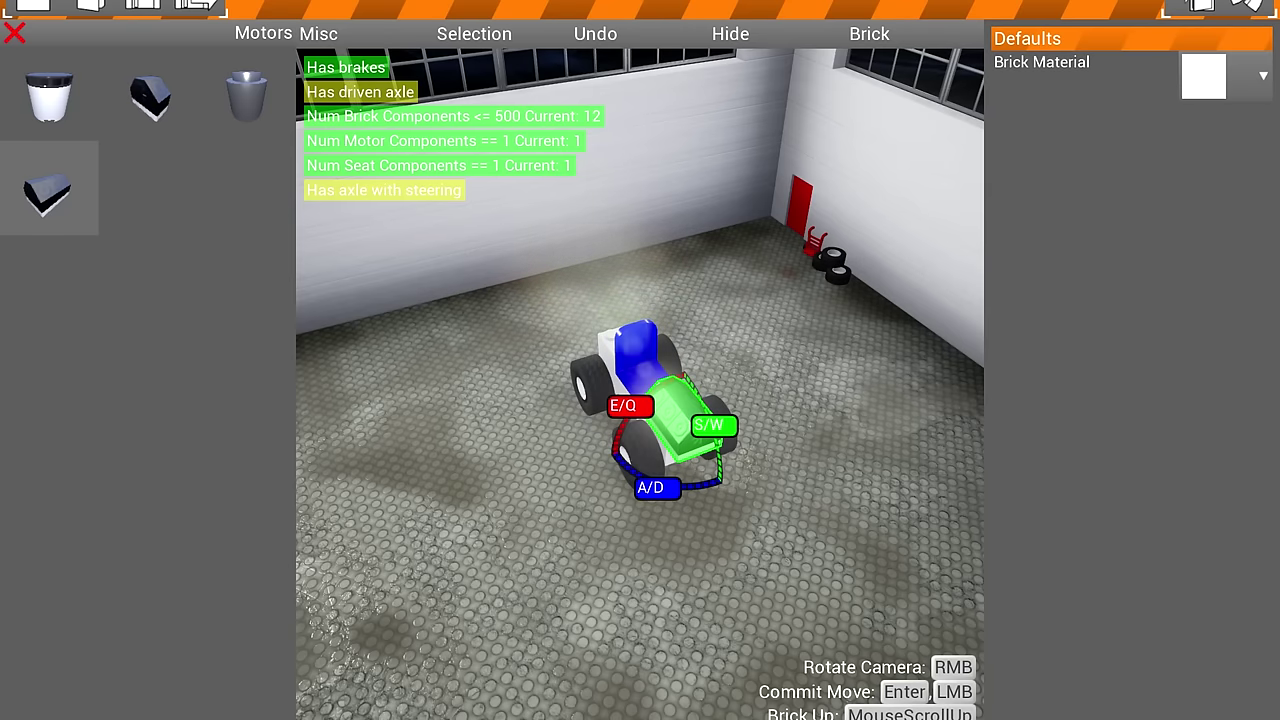
pyautogui.press('Return')
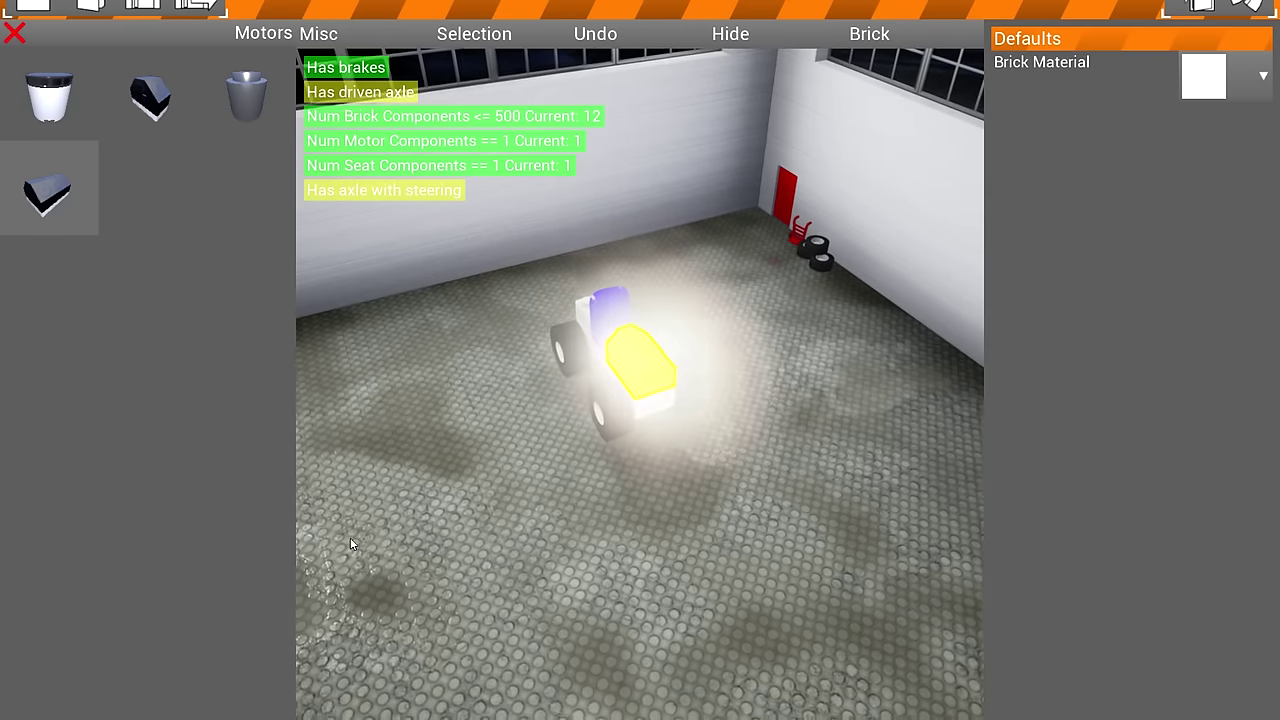
# Step: Open the saved-vehicles list and close it without loading anything
pyautogui.moveTo(350, 544); pyautogui.dragTo(298, 442)
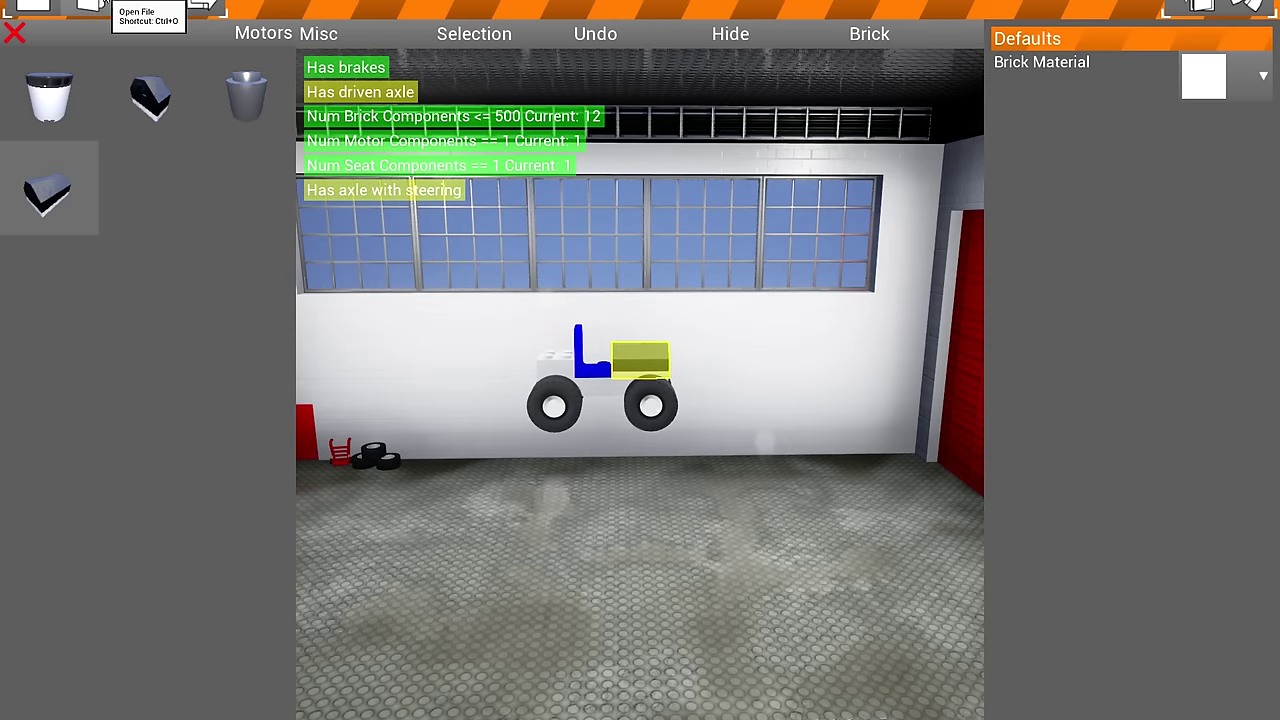
pyautogui.click(92, 6)
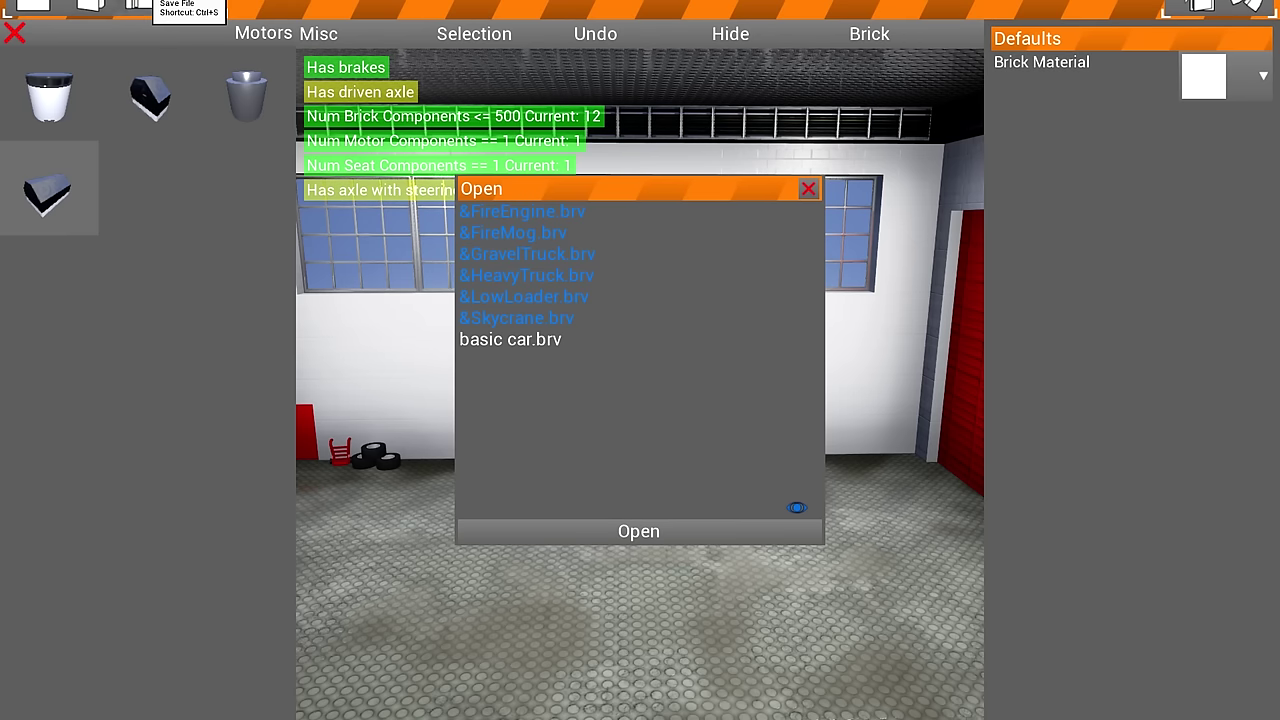
pyautogui.click(807, 190)
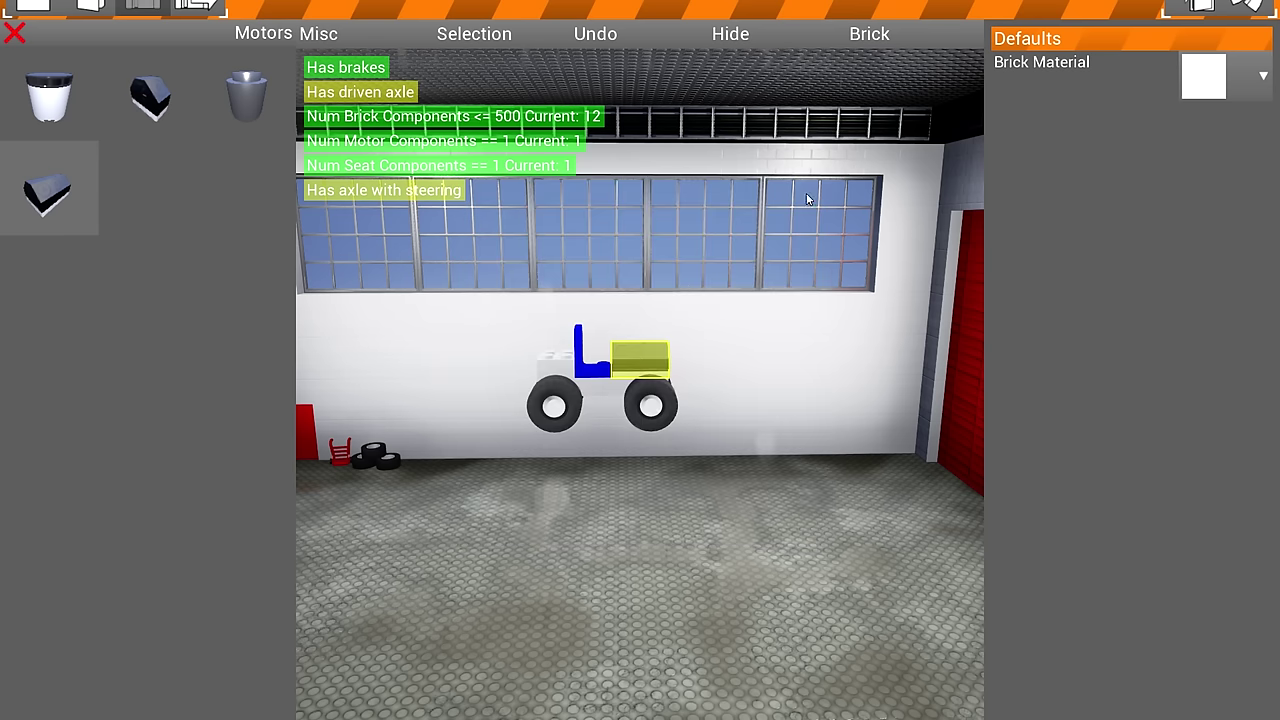
pyautogui.click(1186, 5)
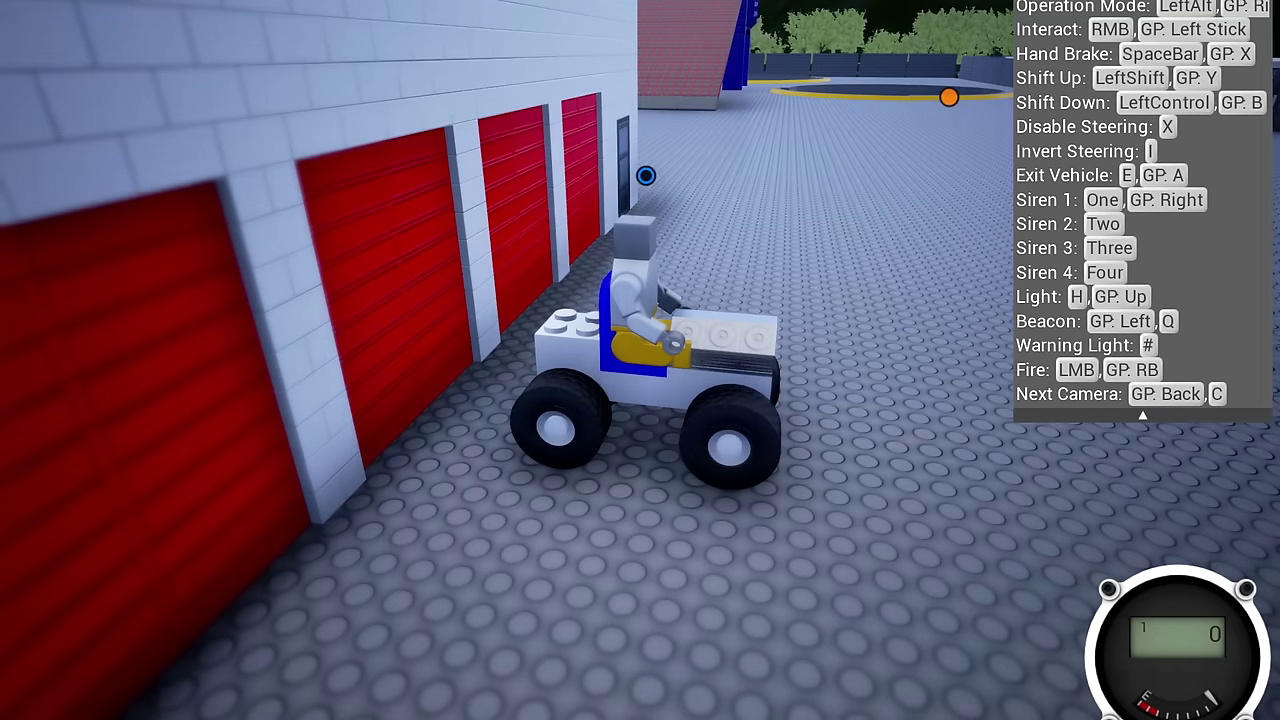
pyautogui.press('w')
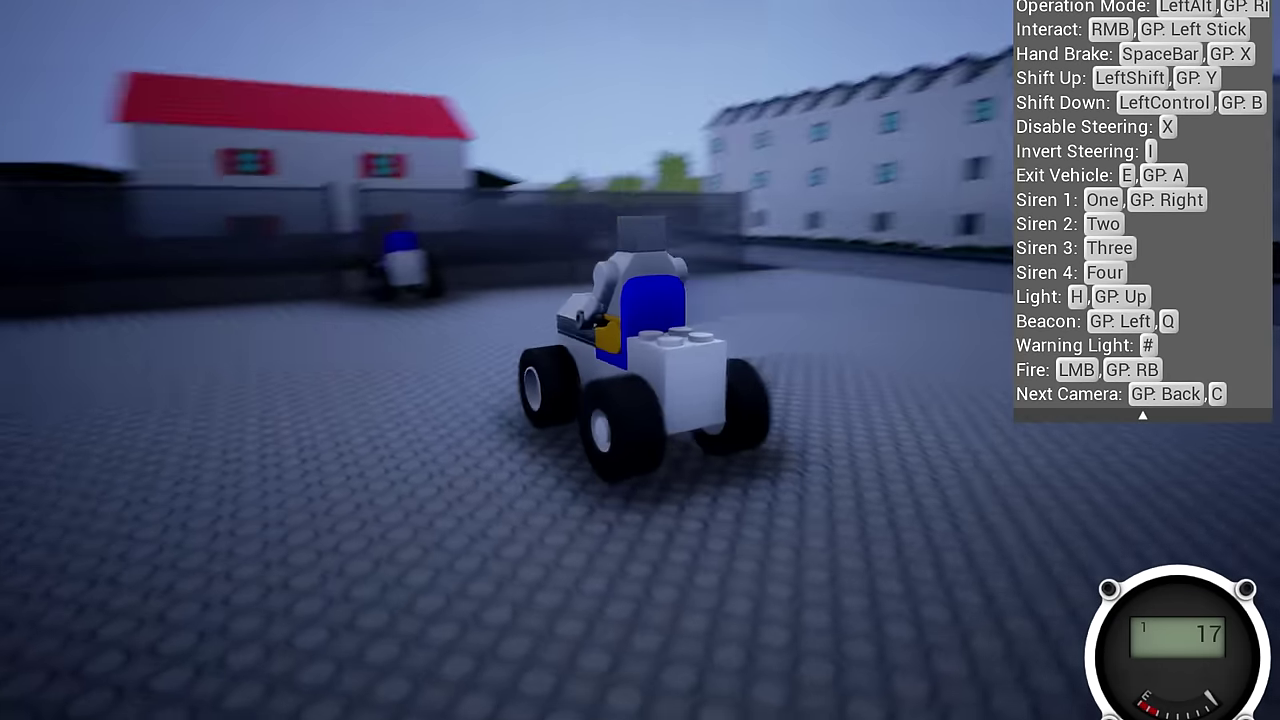
pyautogui.press('a')
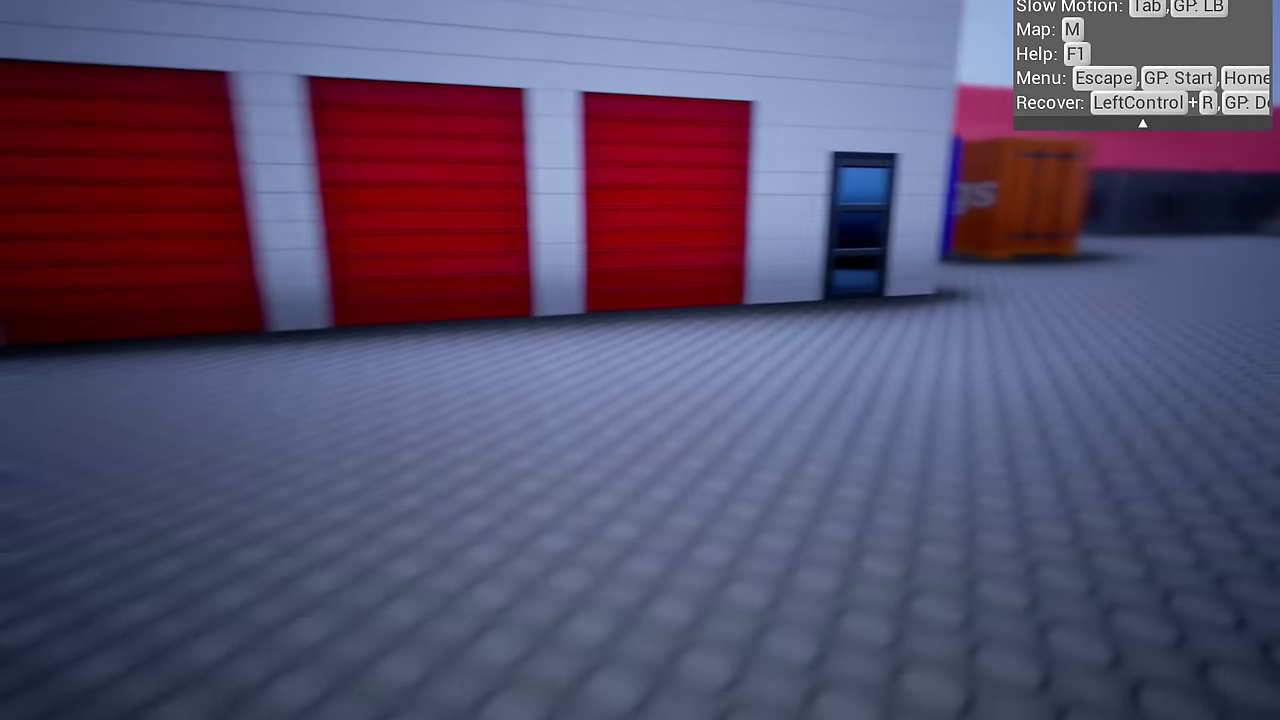
pyautogui.press('e')
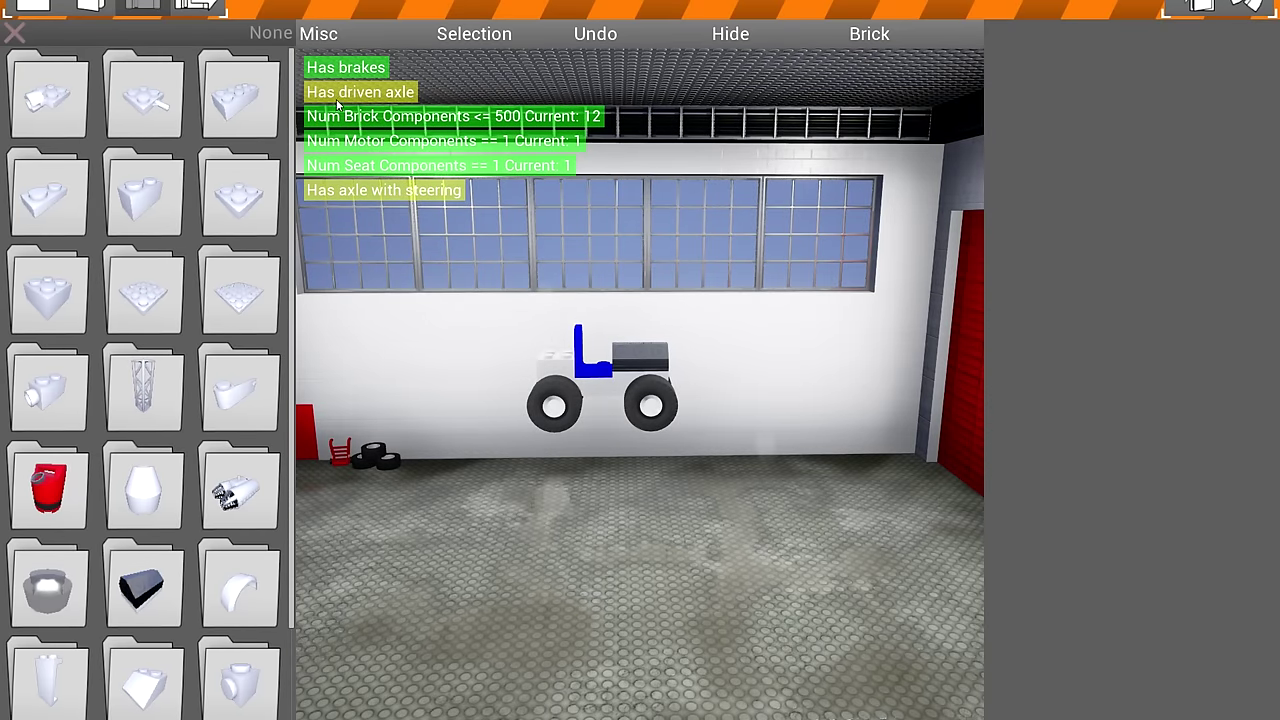
pyautogui.click(30, 105)
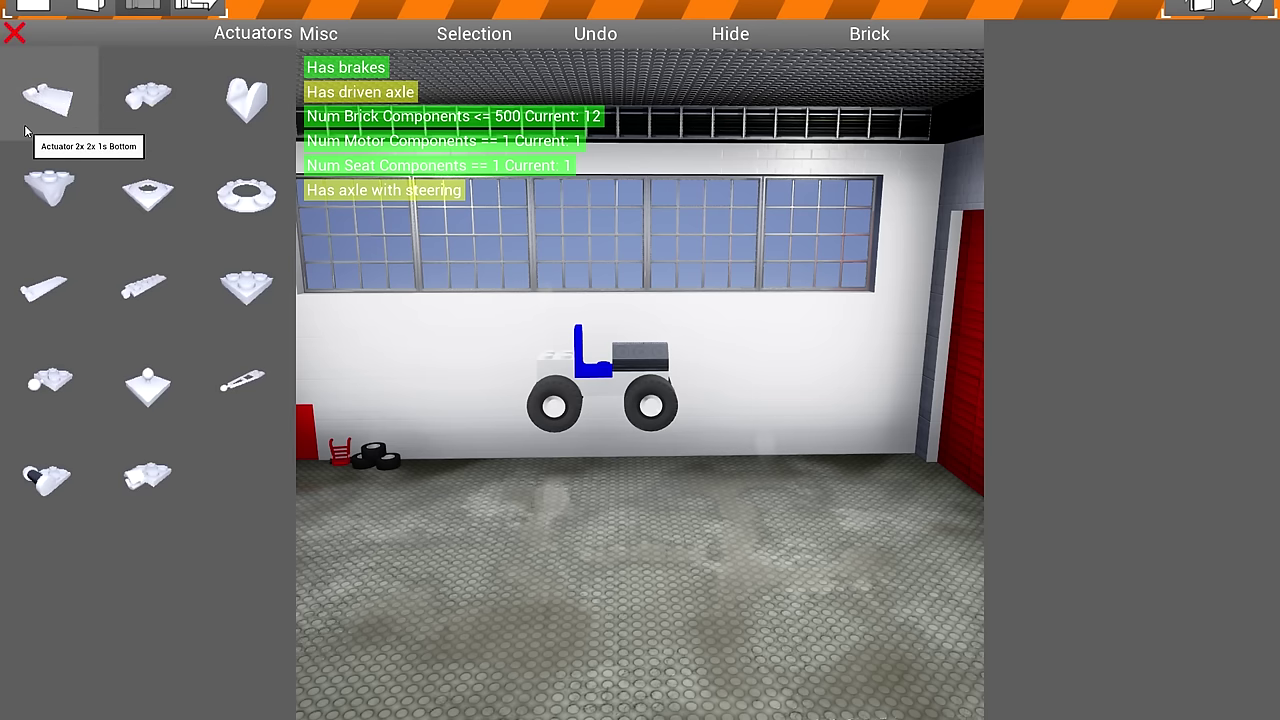
pyautogui.click(15, 33)
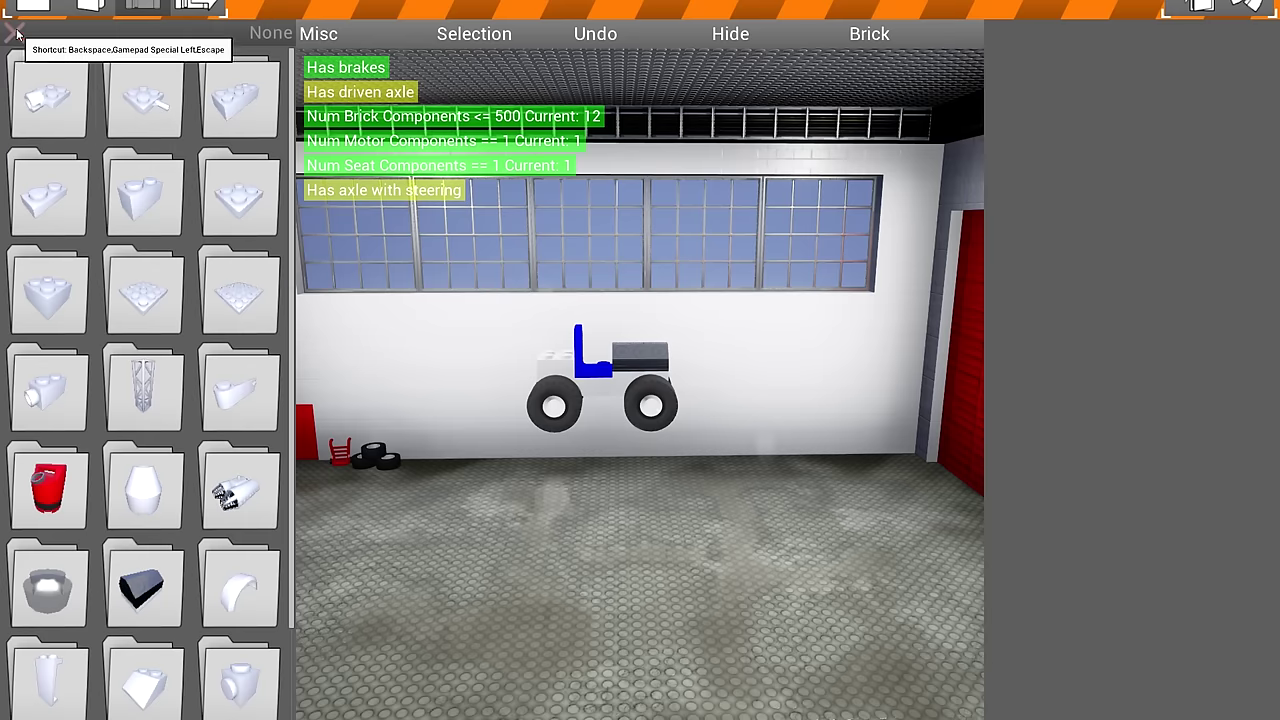
pyautogui.click(150, 110)
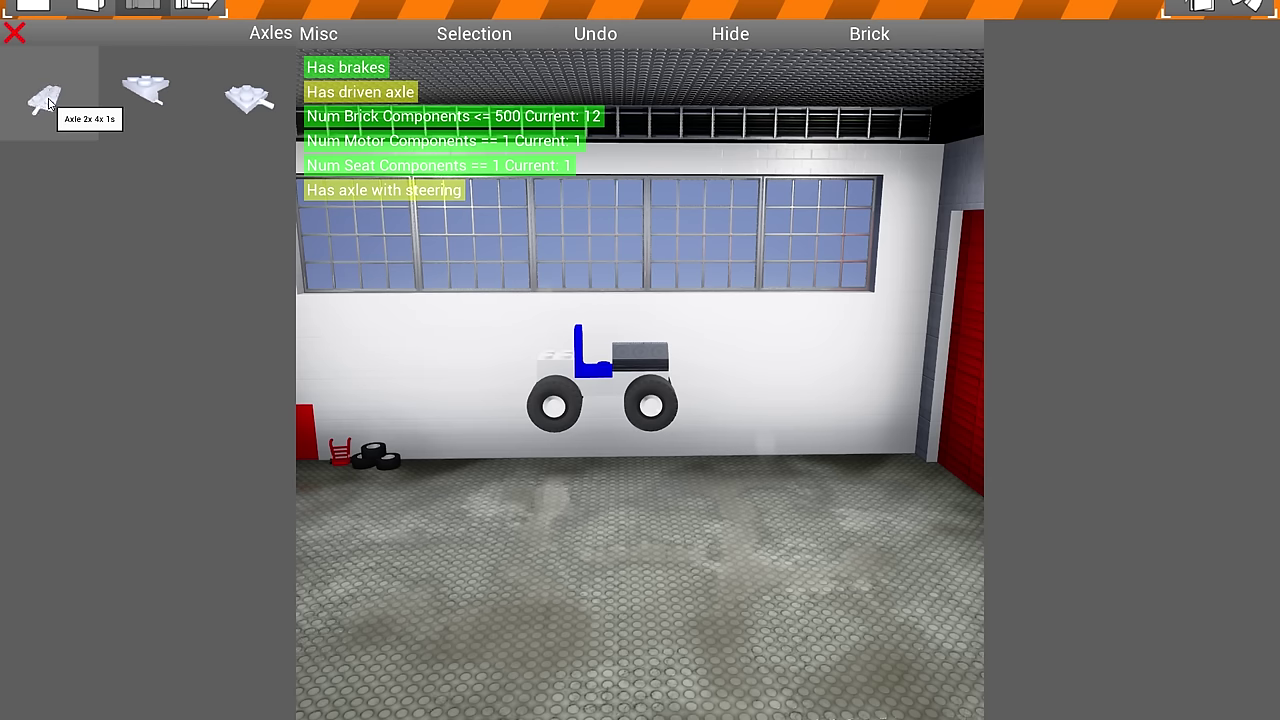
pyautogui.click(137, 38)
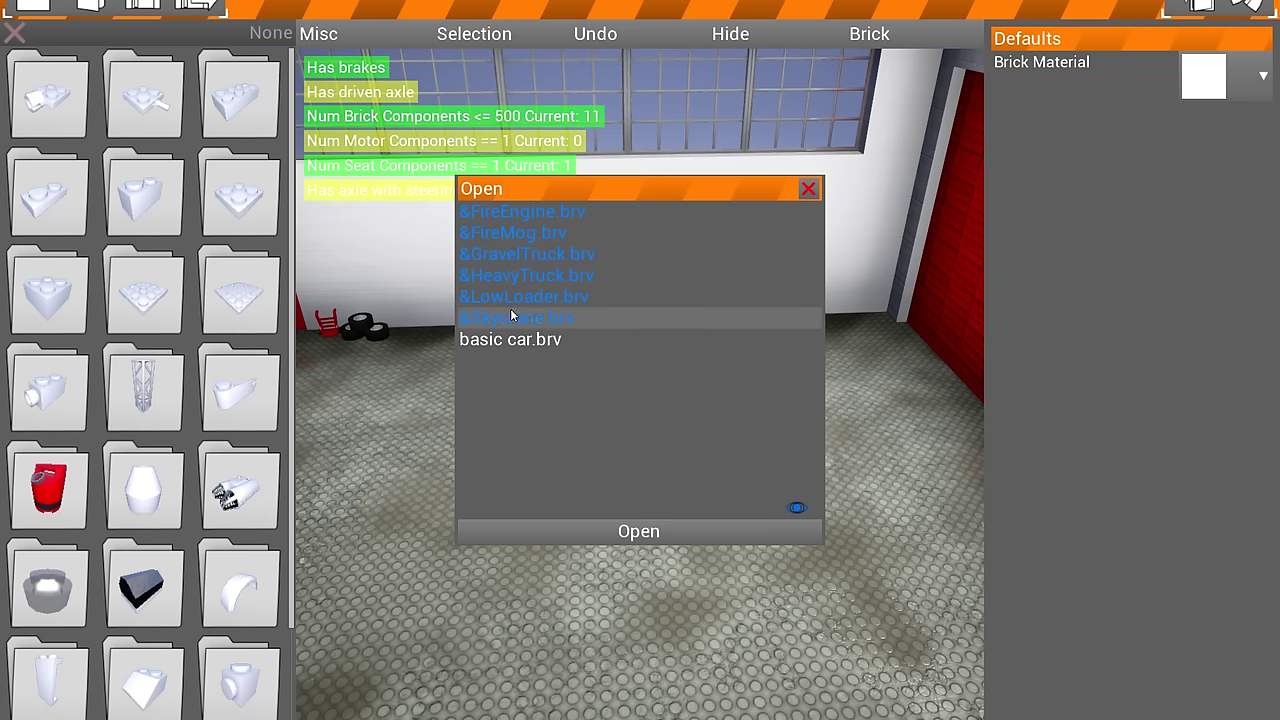
# Step: Load &Skycrane.brv, discarding the unsaved car changes
pyautogui.click(608, 533)
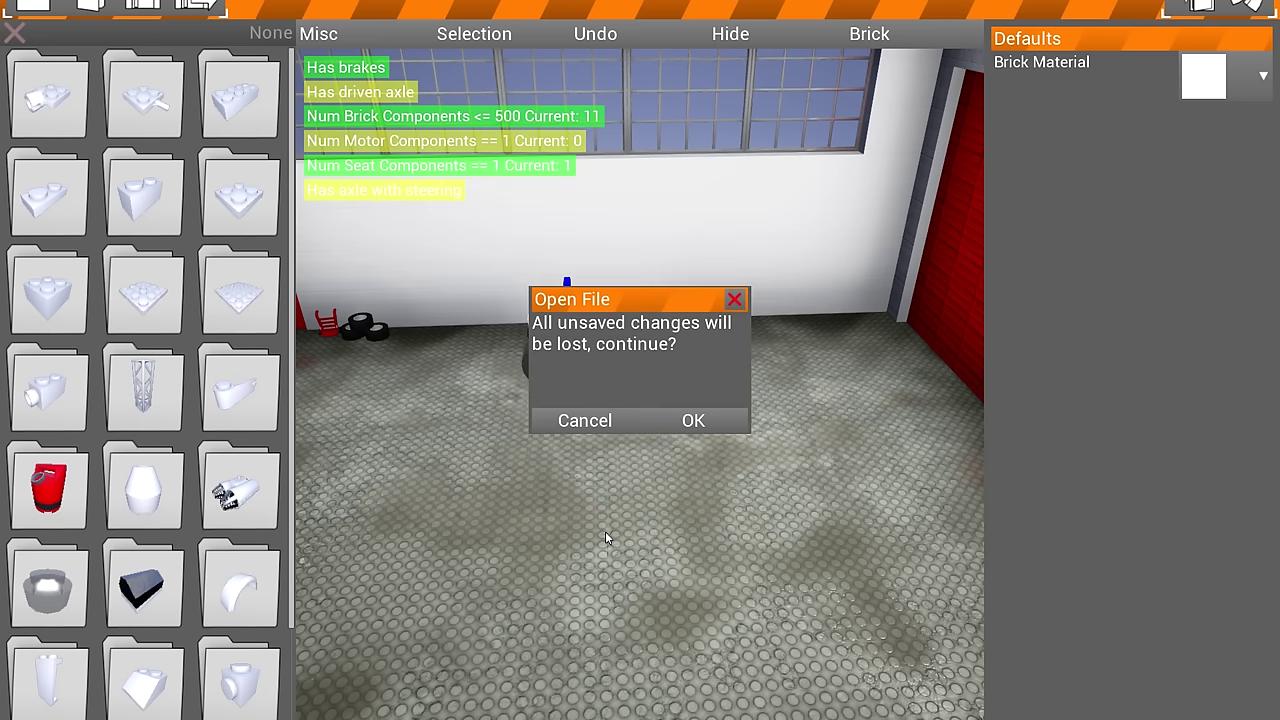
pyautogui.click(655, 418)
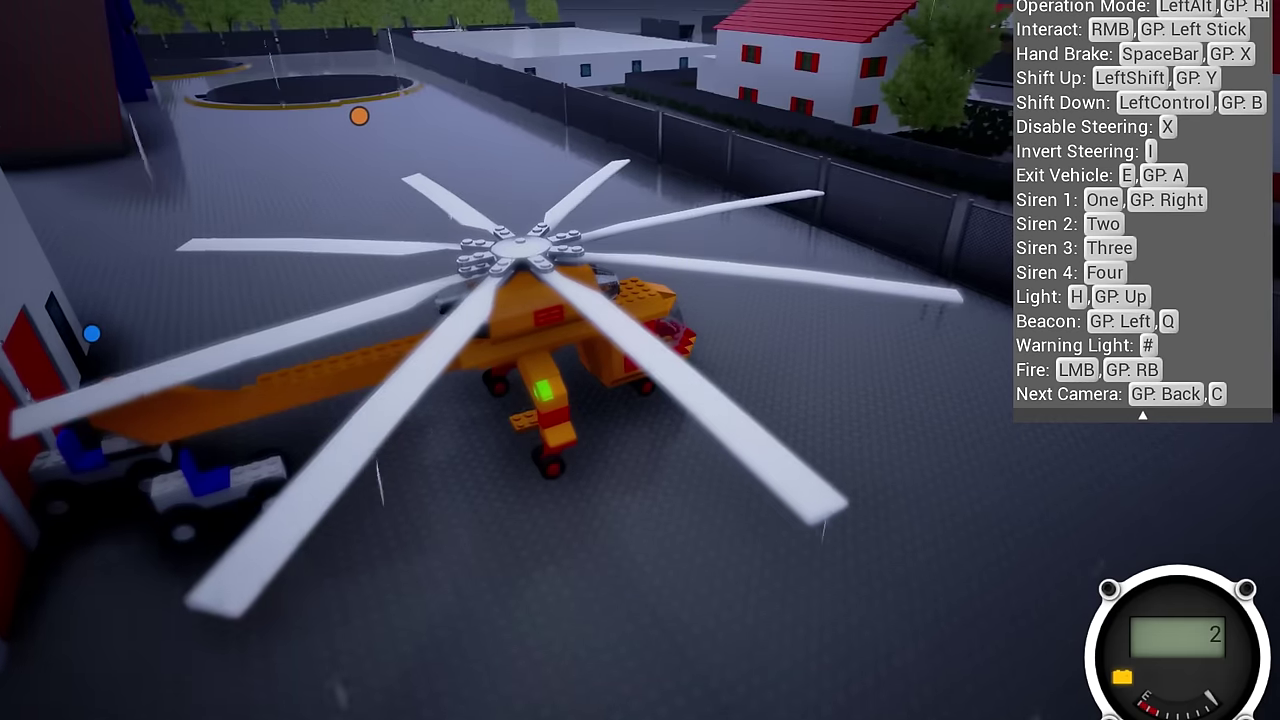
# Step: Shift the helicopter down a gear, then up several gears
pyautogui.press('ctrl')
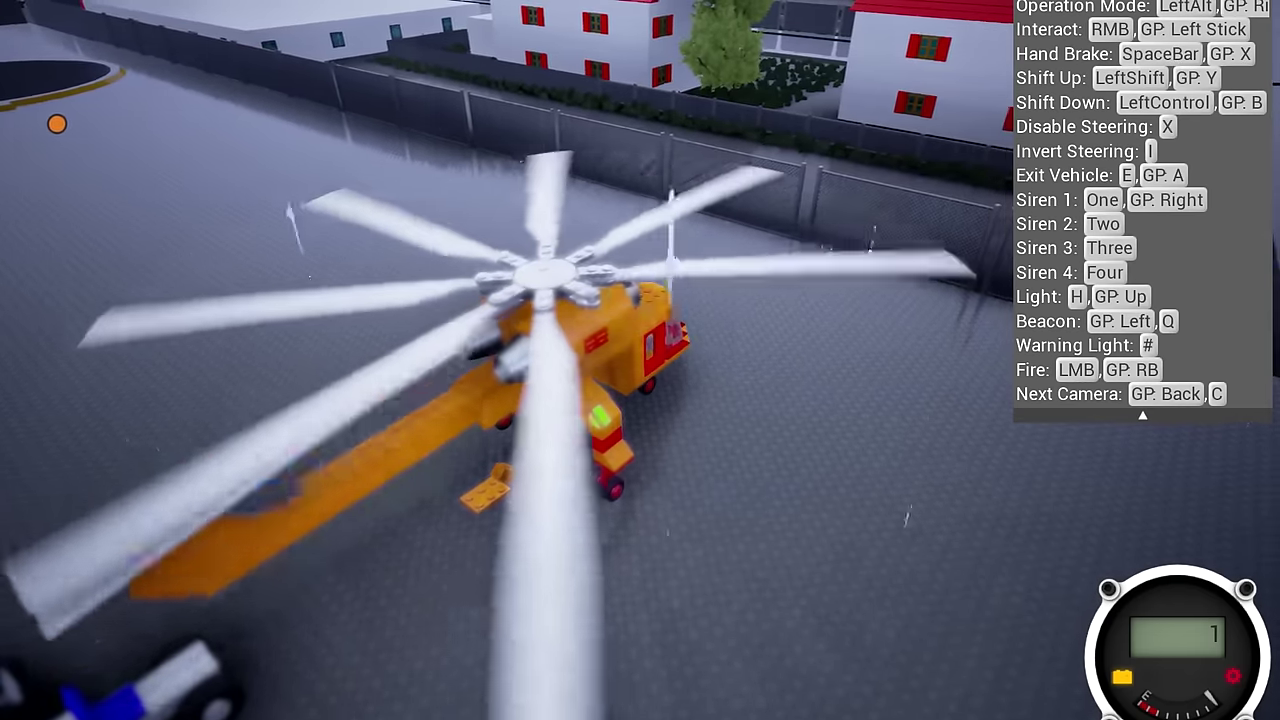
pyautogui.press('ctrl')
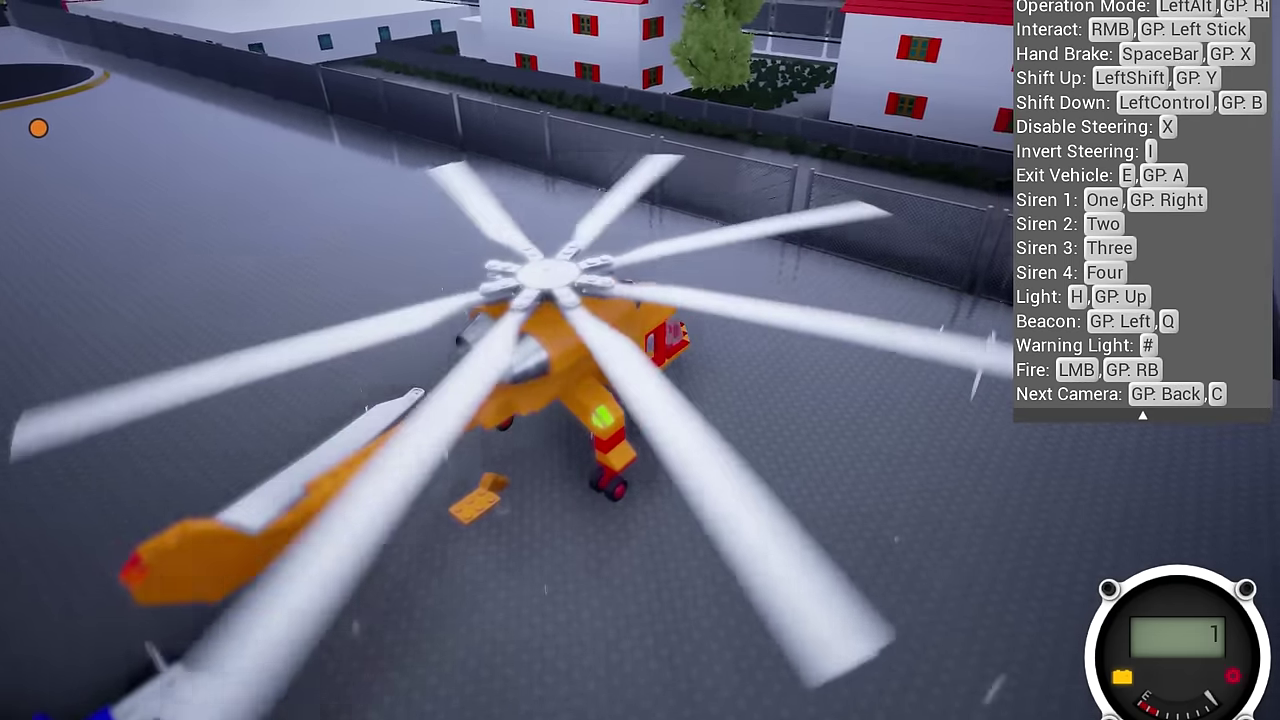
pyautogui.press('shift')
pyautogui.press('shift')
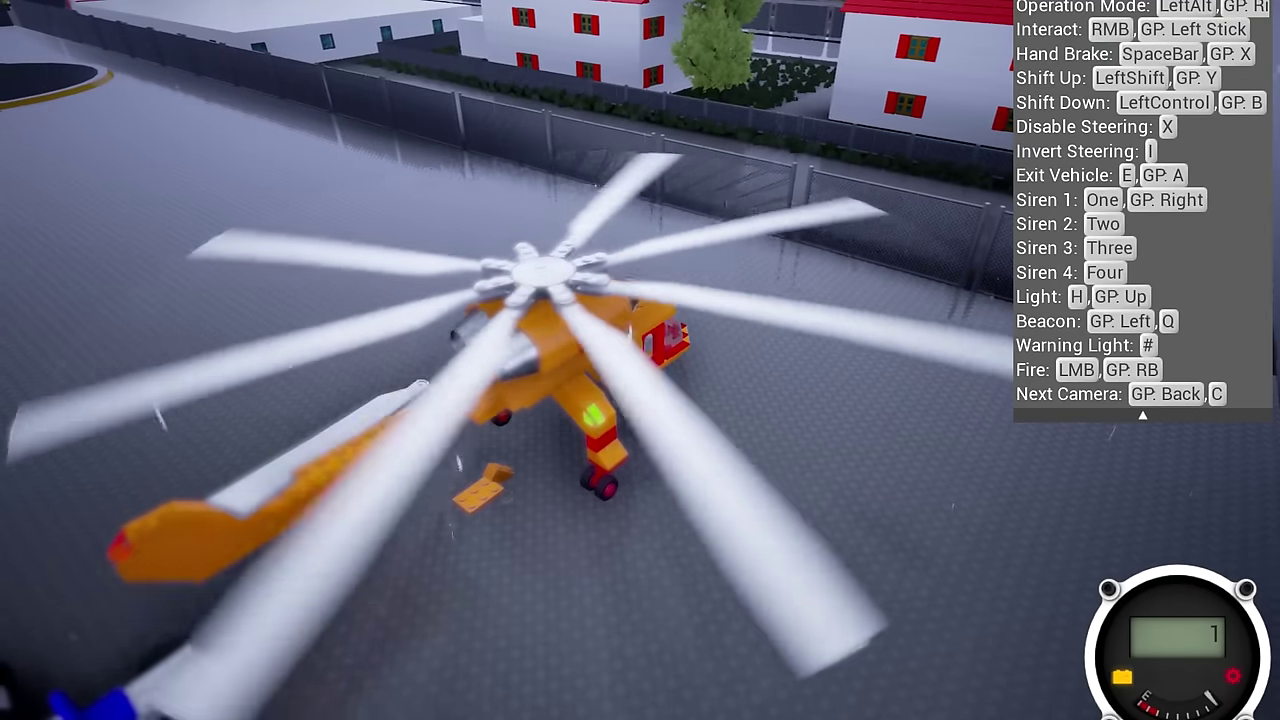
pyautogui.press('shift')
pyautogui.press('shift')
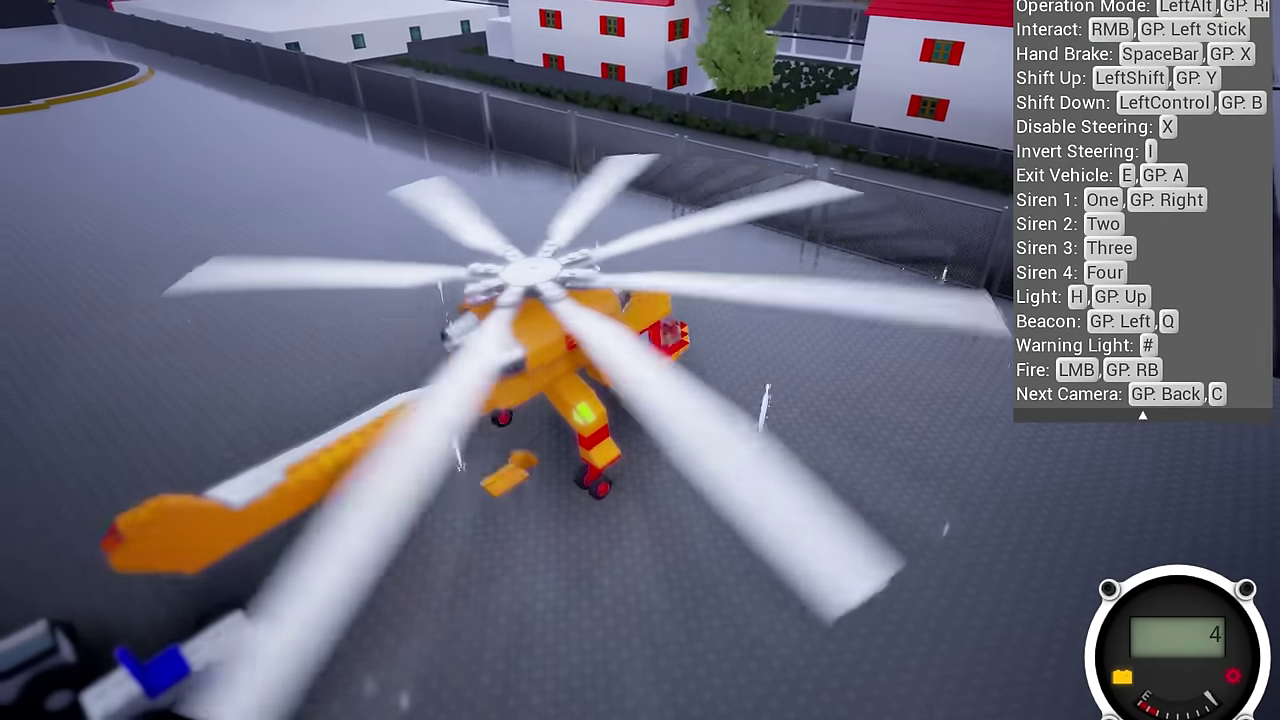
pyautogui.press('shift')
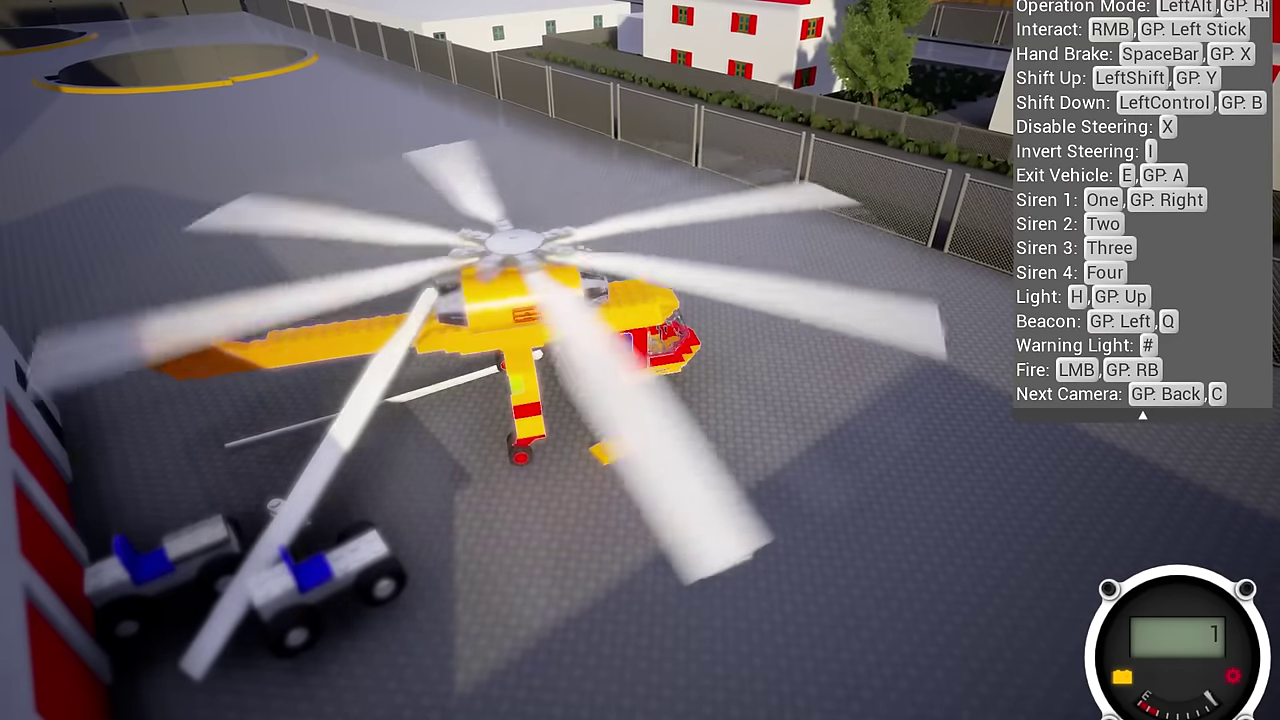
# Step: Lift off and fly the helicopter over the town, then level out
pyautogui.press('w')
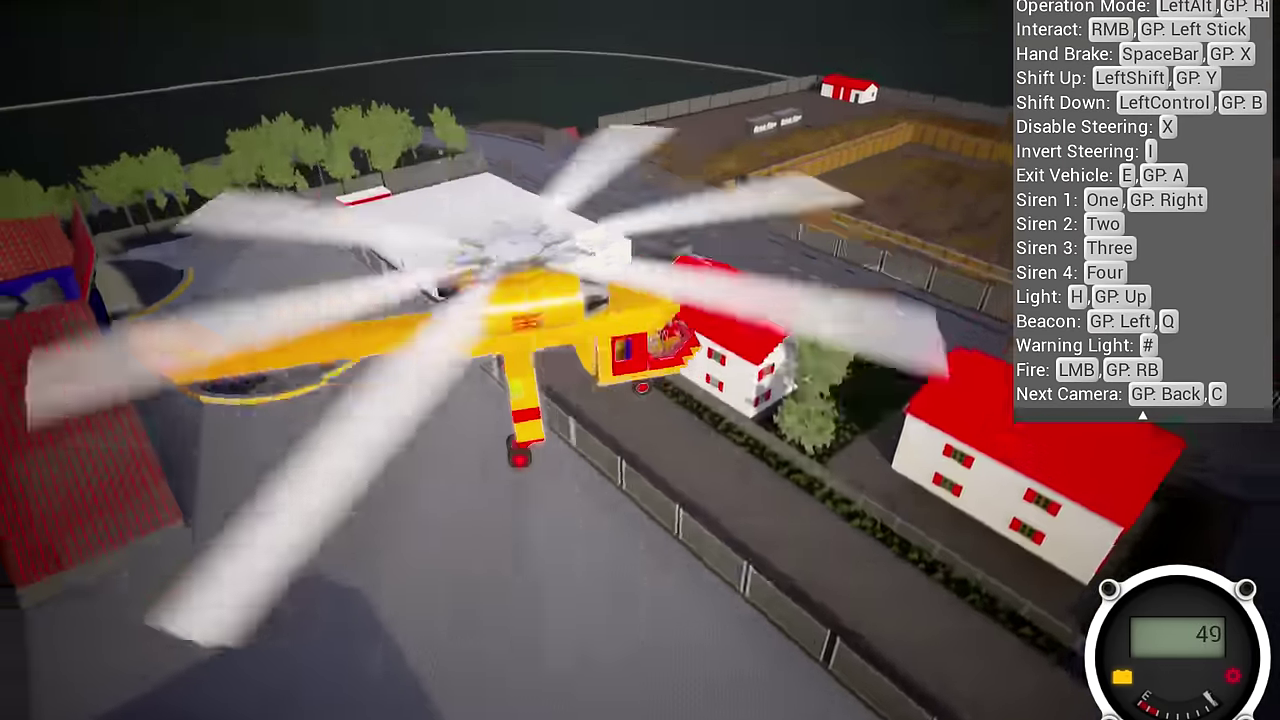
pyautogui.press('w')
pyautogui.press('s')
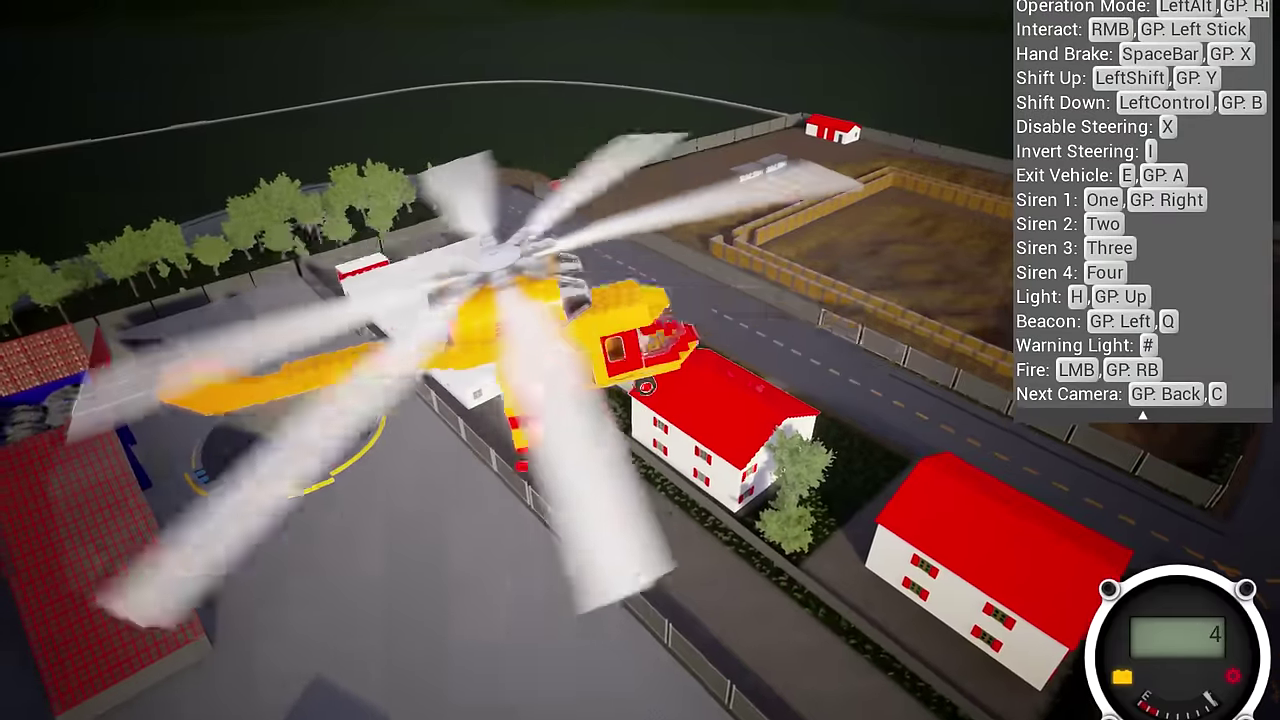
pyautogui.press('w')
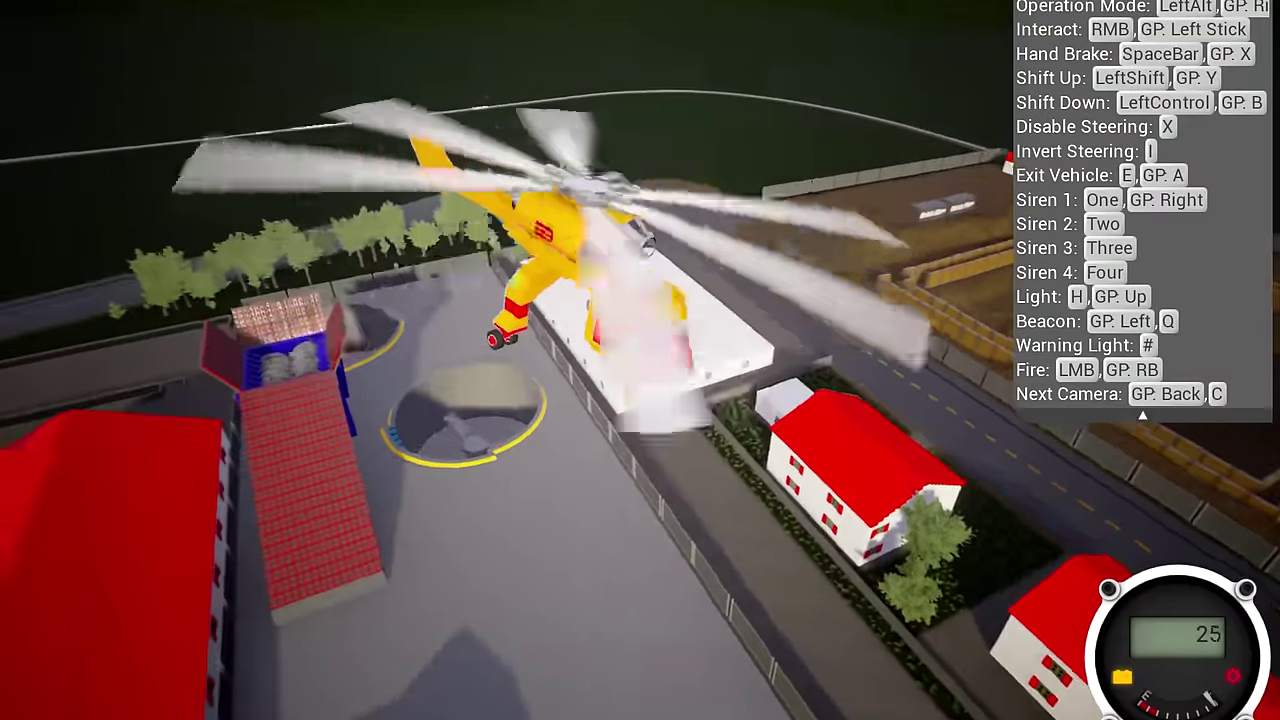
pyautogui.press('w')
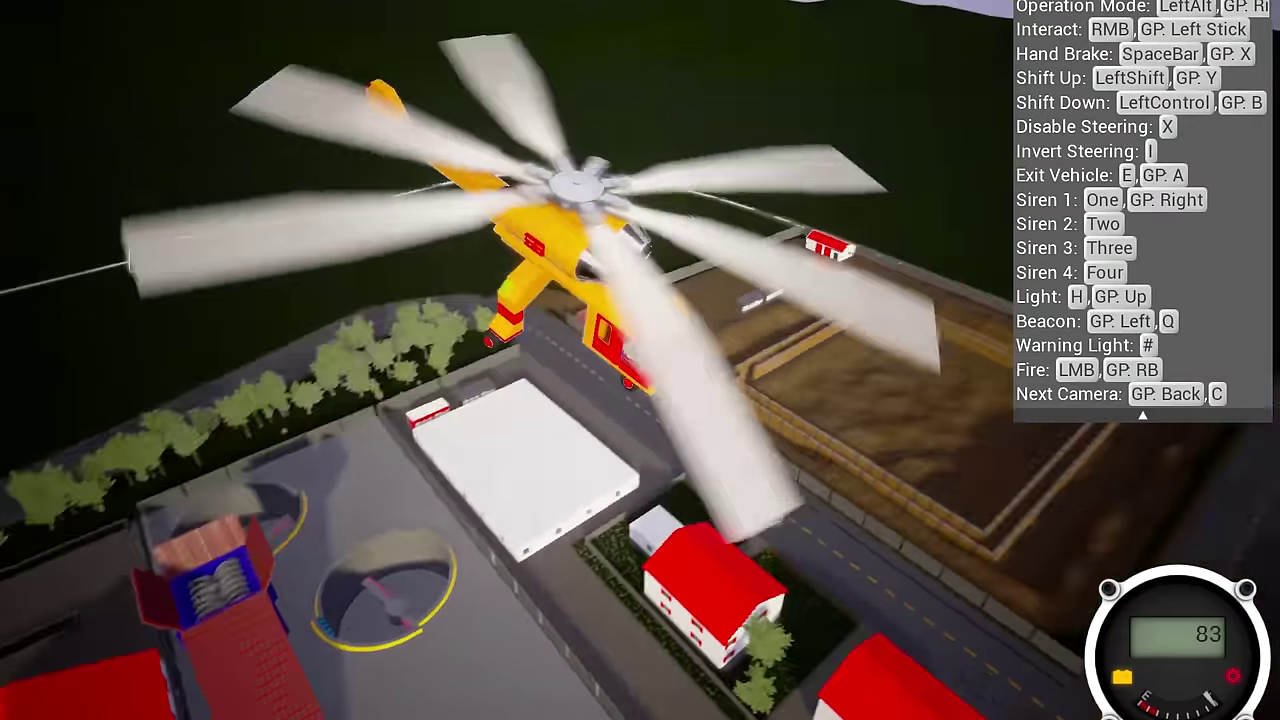
pyautogui.press('w')
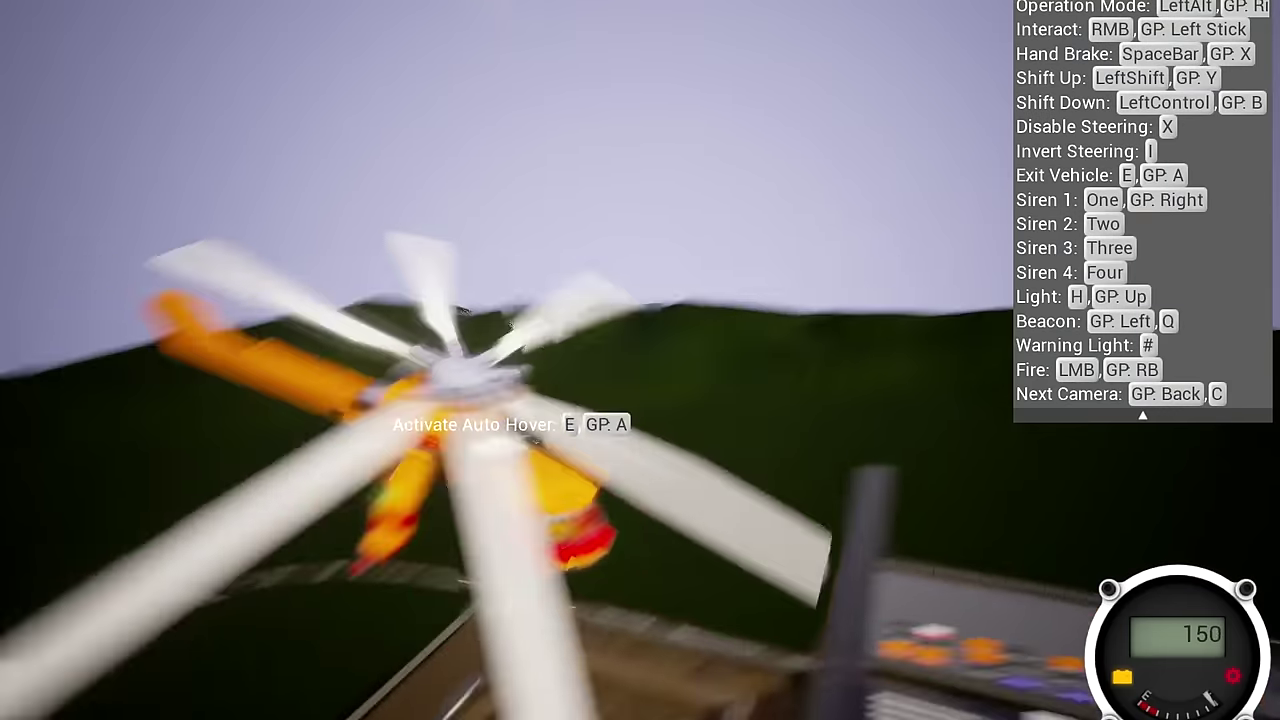
pyautogui.press('s')
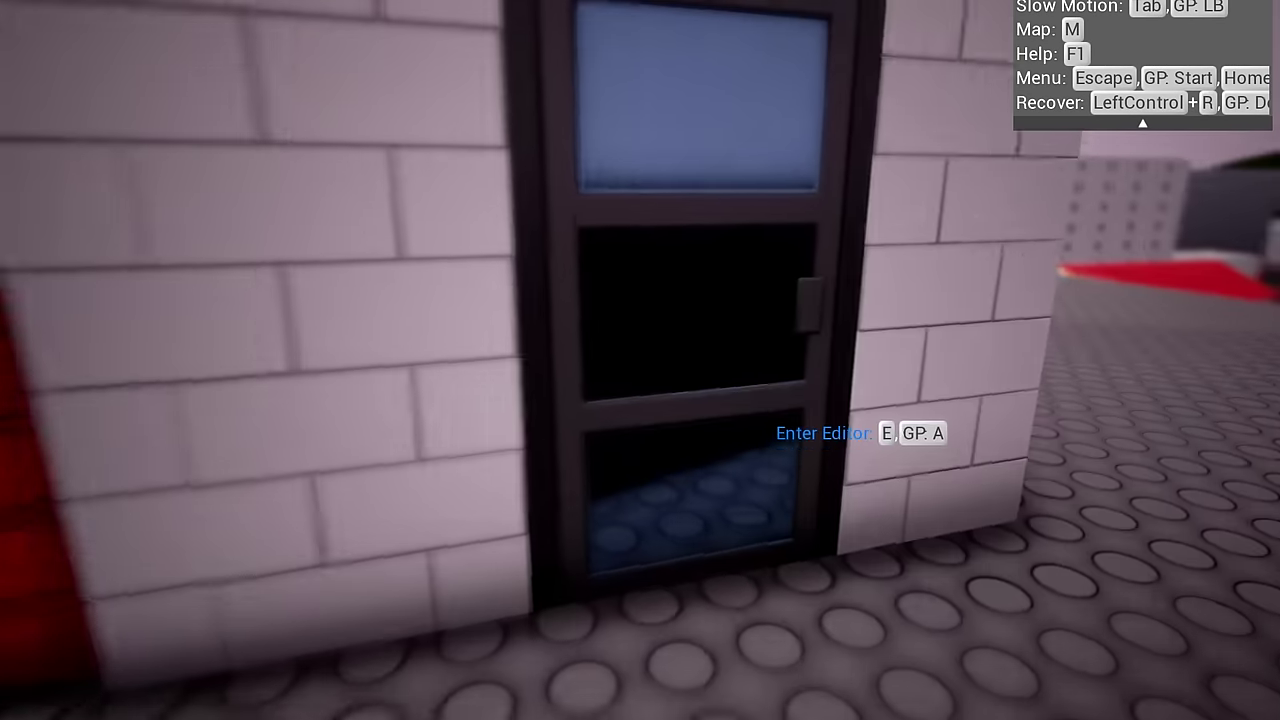
# Step: Enter the editor at the garage door and load LowLoader.brv
pyautogui.press('e')
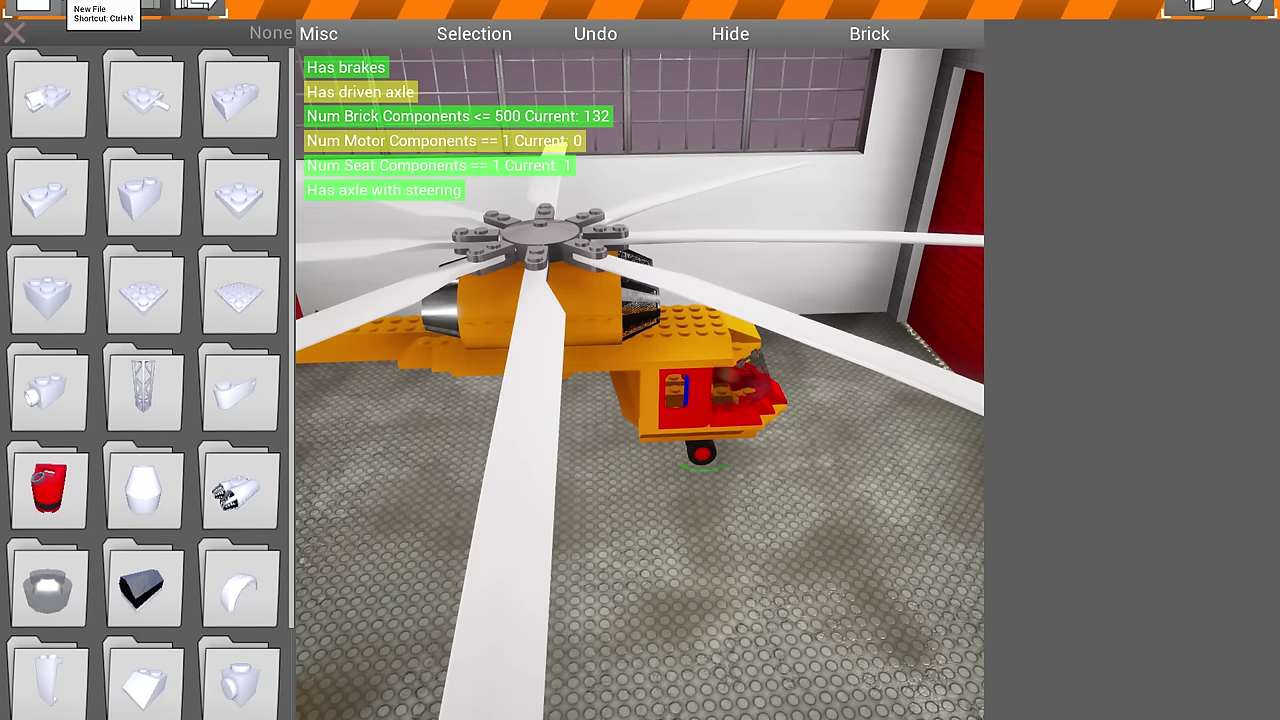
pyautogui.click(90, 5)
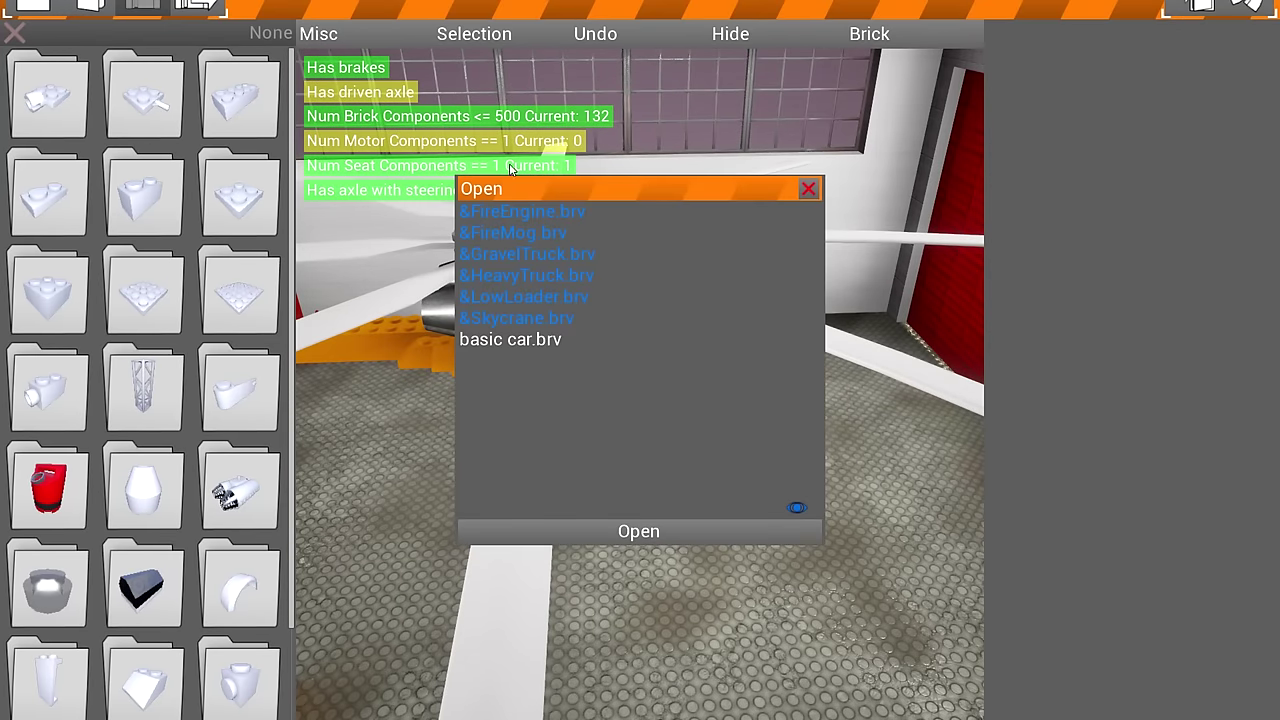
pyautogui.click(545, 296)
pyautogui.click(690, 532)
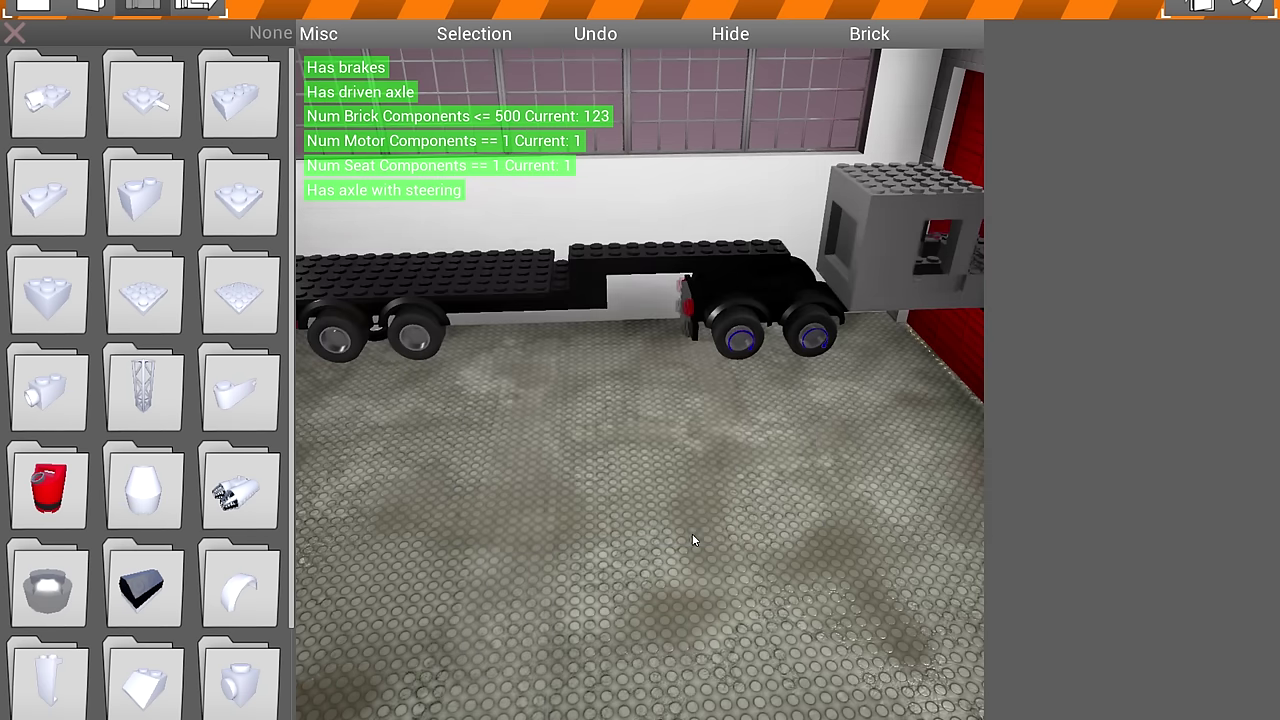
# Step: Spawn the low loader and drive it off the rooftop edge
pyautogui.click(1250, 5)
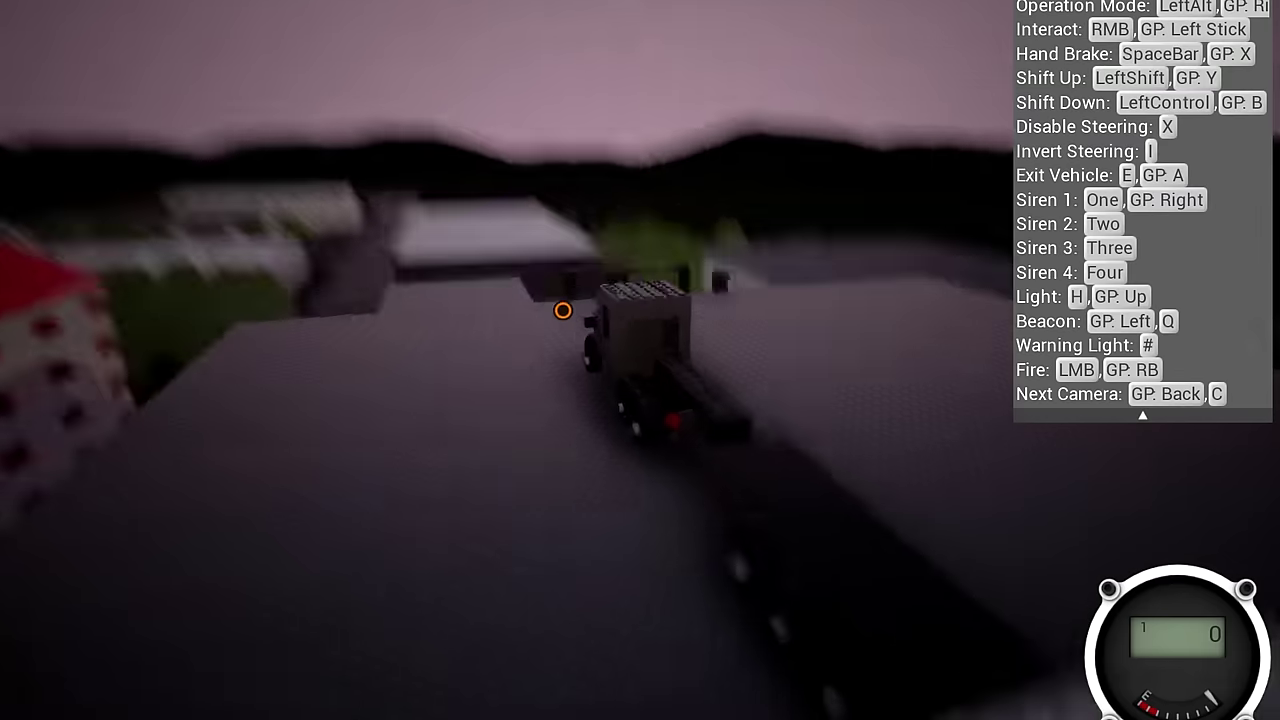
pyautogui.press('w')
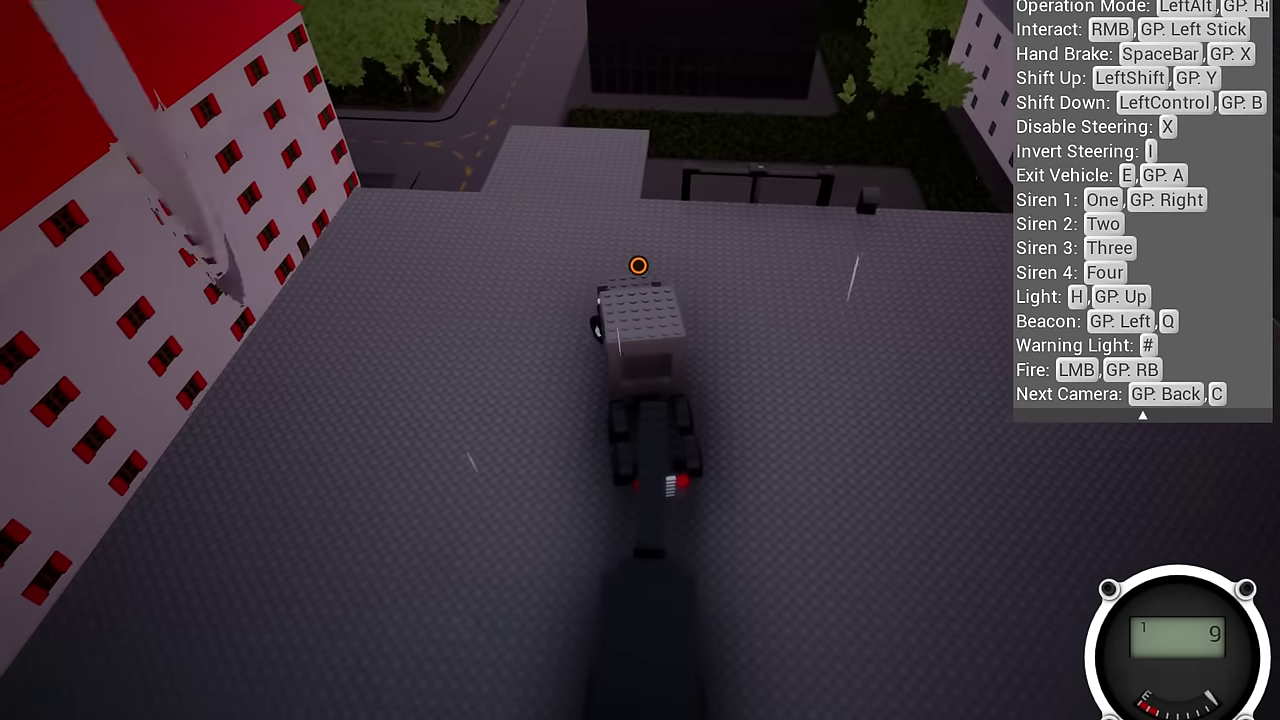
pyautogui.press('w')
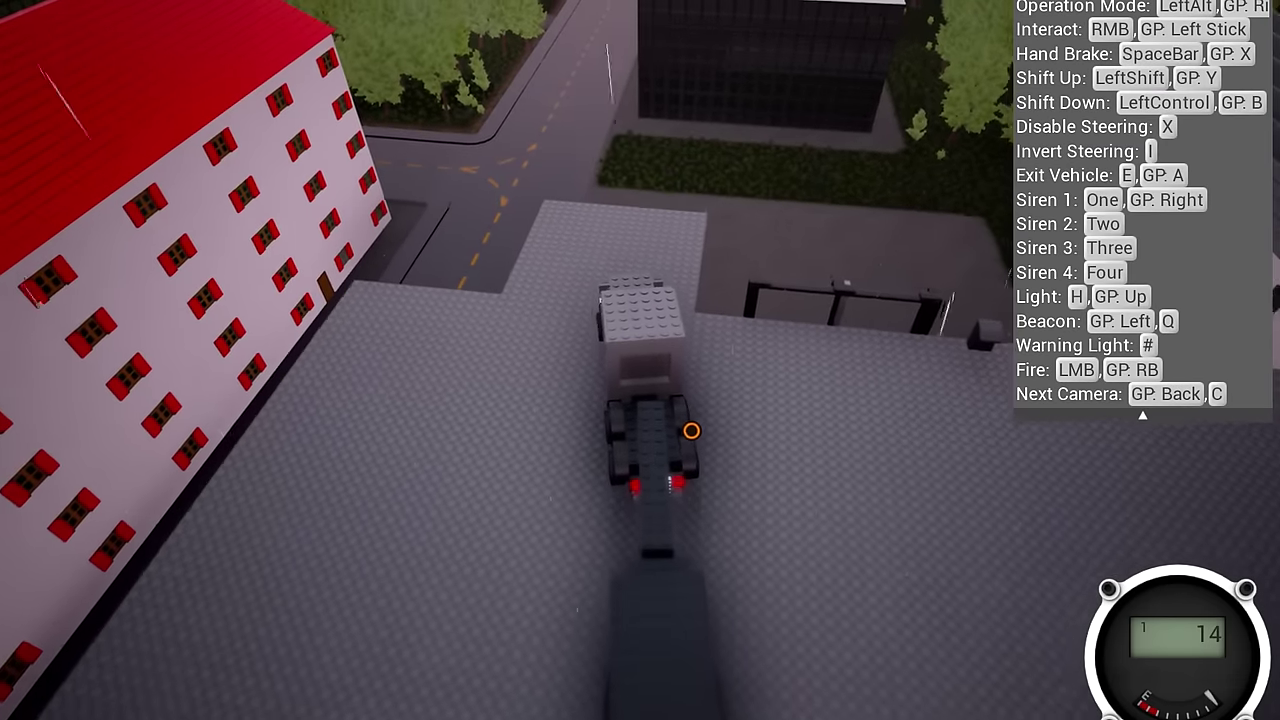
pyautogui.press('w')
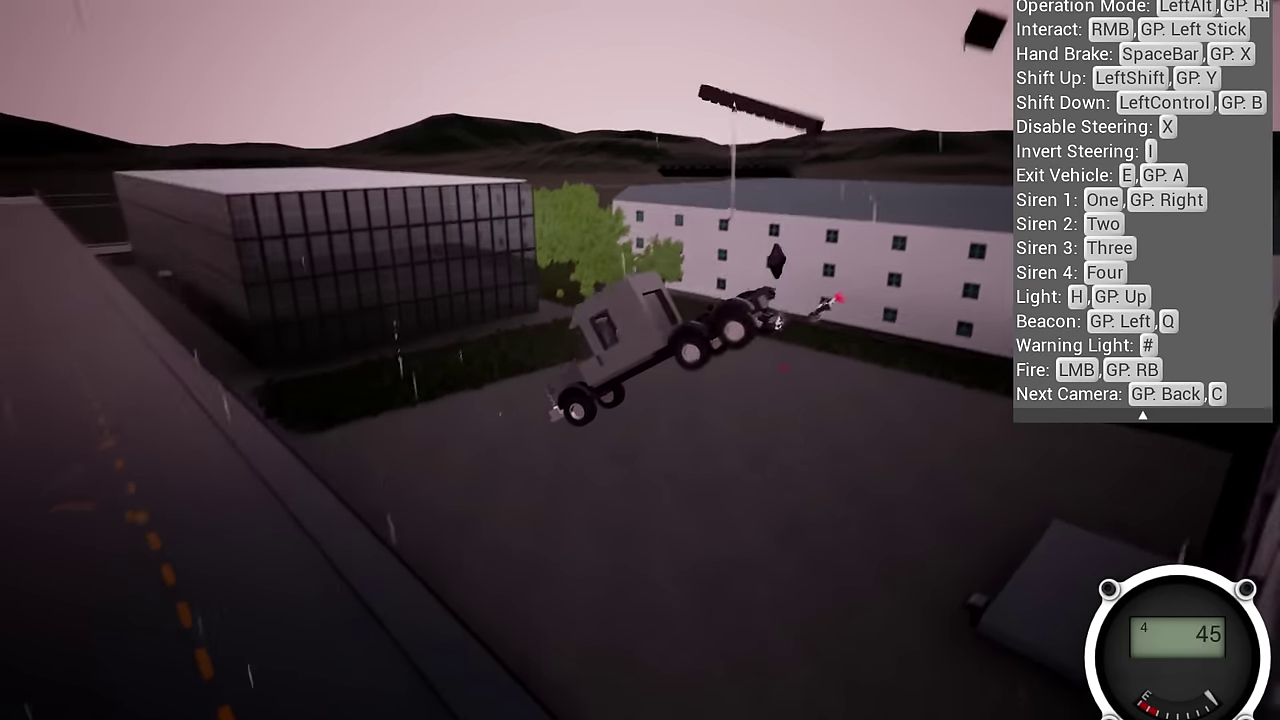
# Step: Drive the damaged truck fast through the streets until it crashes
pyautogui.press('w')
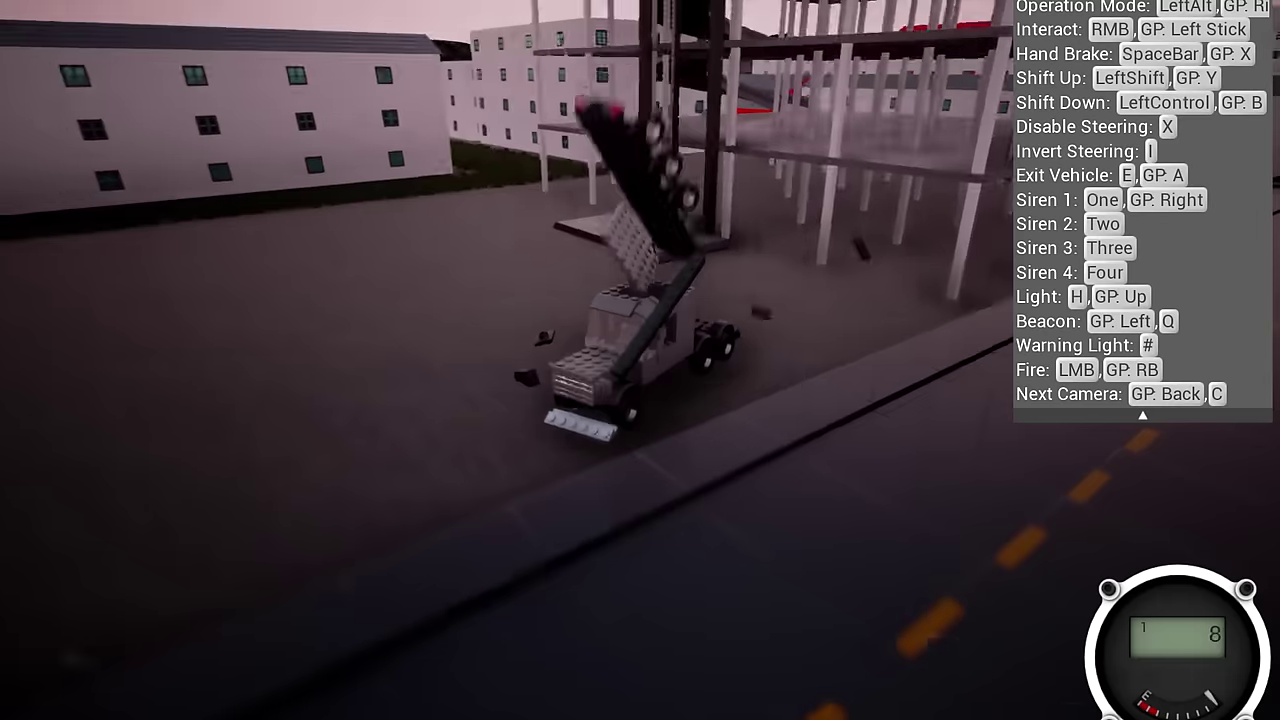
pyautogui.press('w')
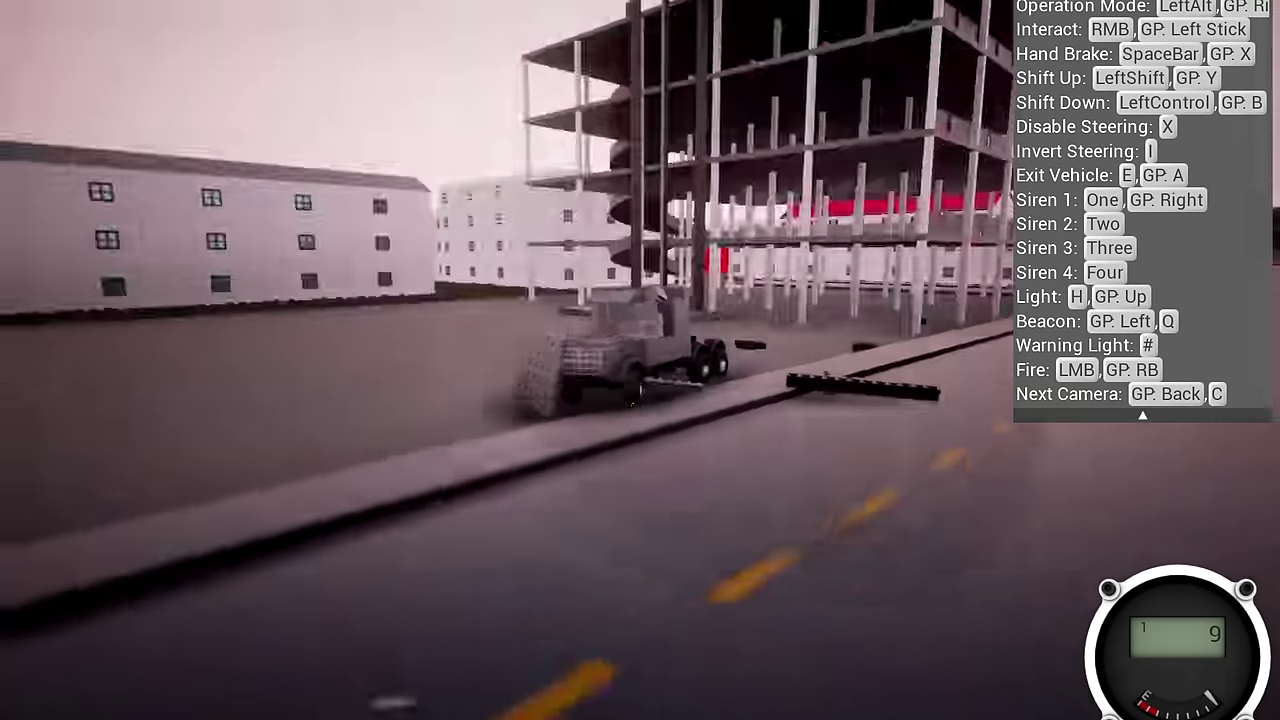
pyautogui.press('w')
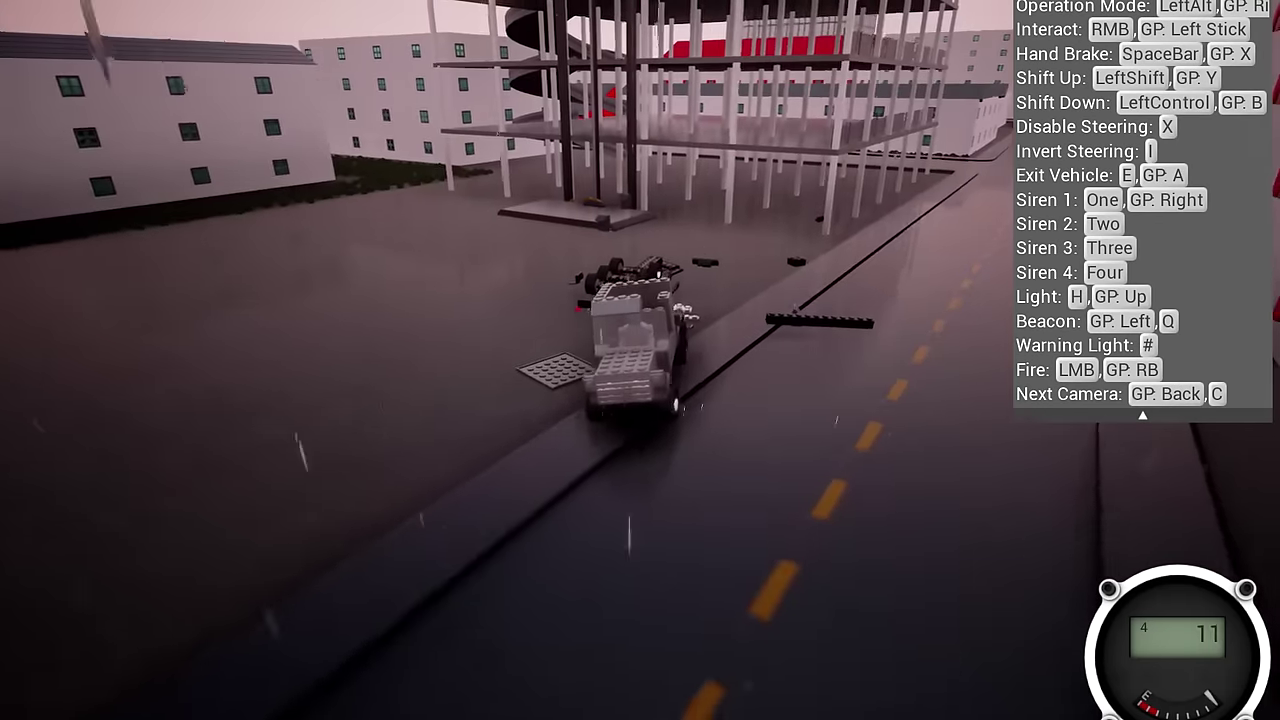
pyautogui.press('w')
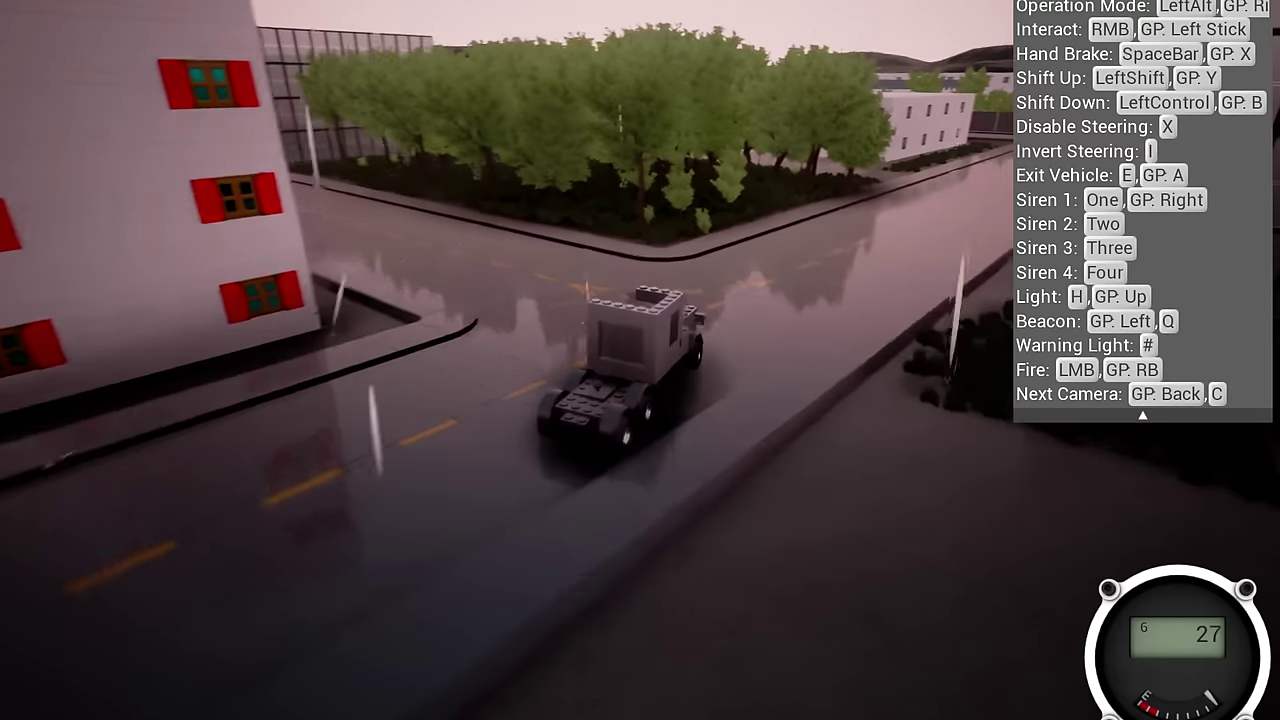
pyautogui.press('w')
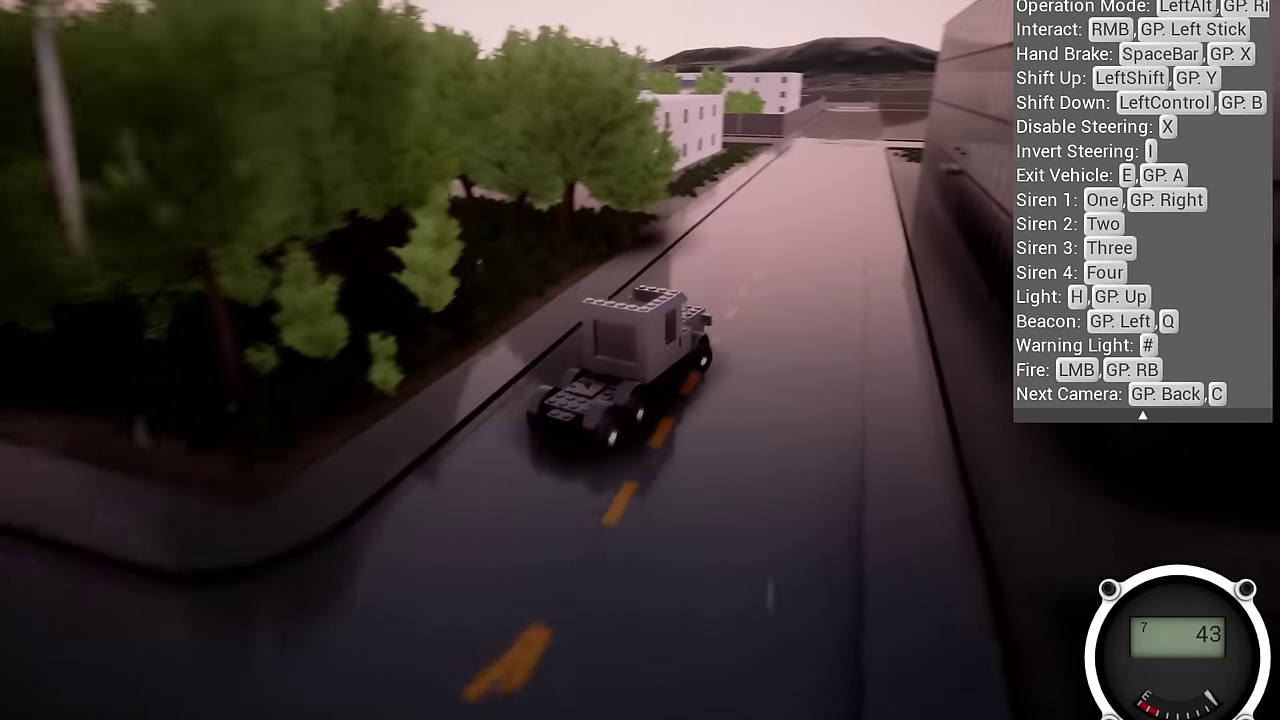
pyautogui.press('w')
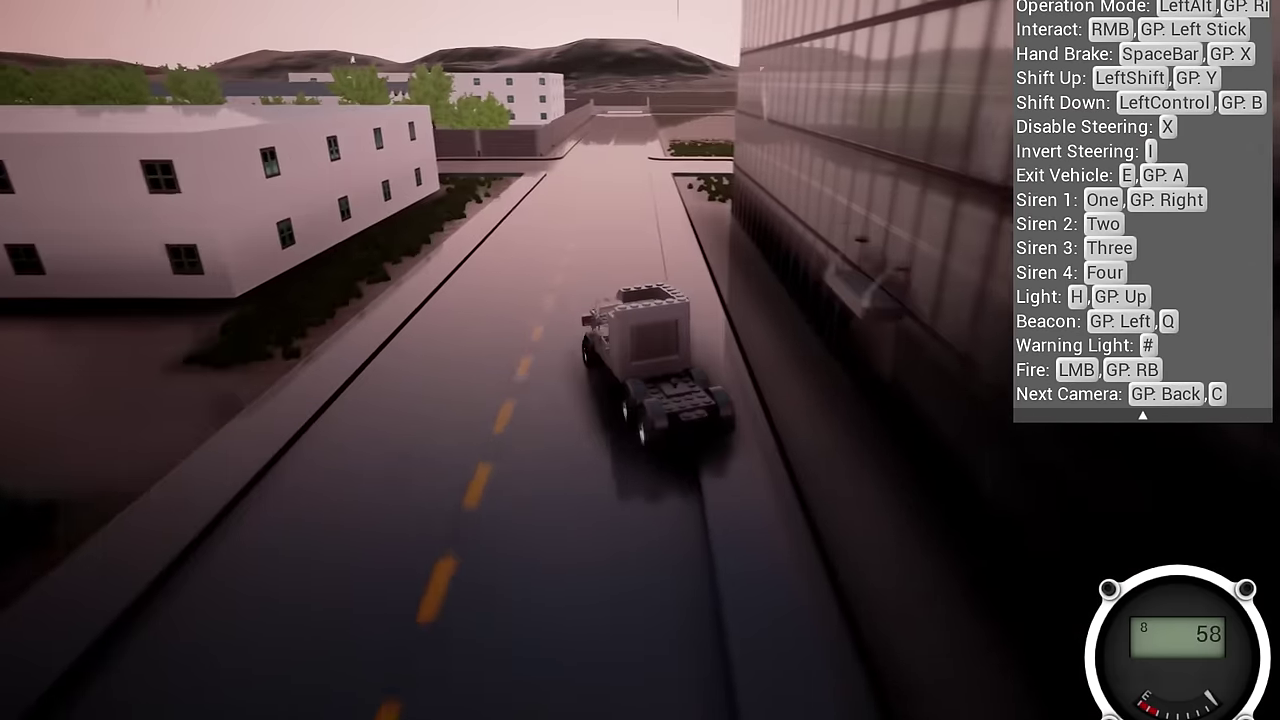
pyautogui.press('w')
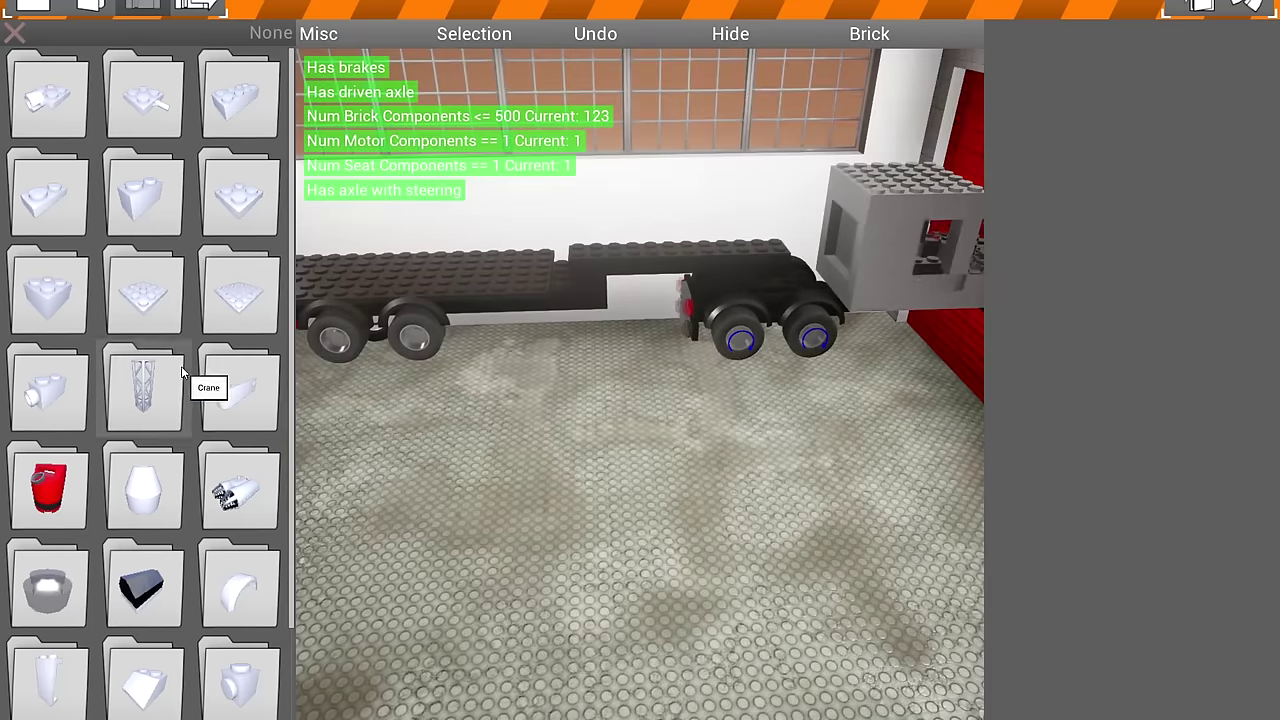
# Step: Load HeavyTruck.brv from the saved vehicles and spawn it to drive
pyautogui.click(90, 6)
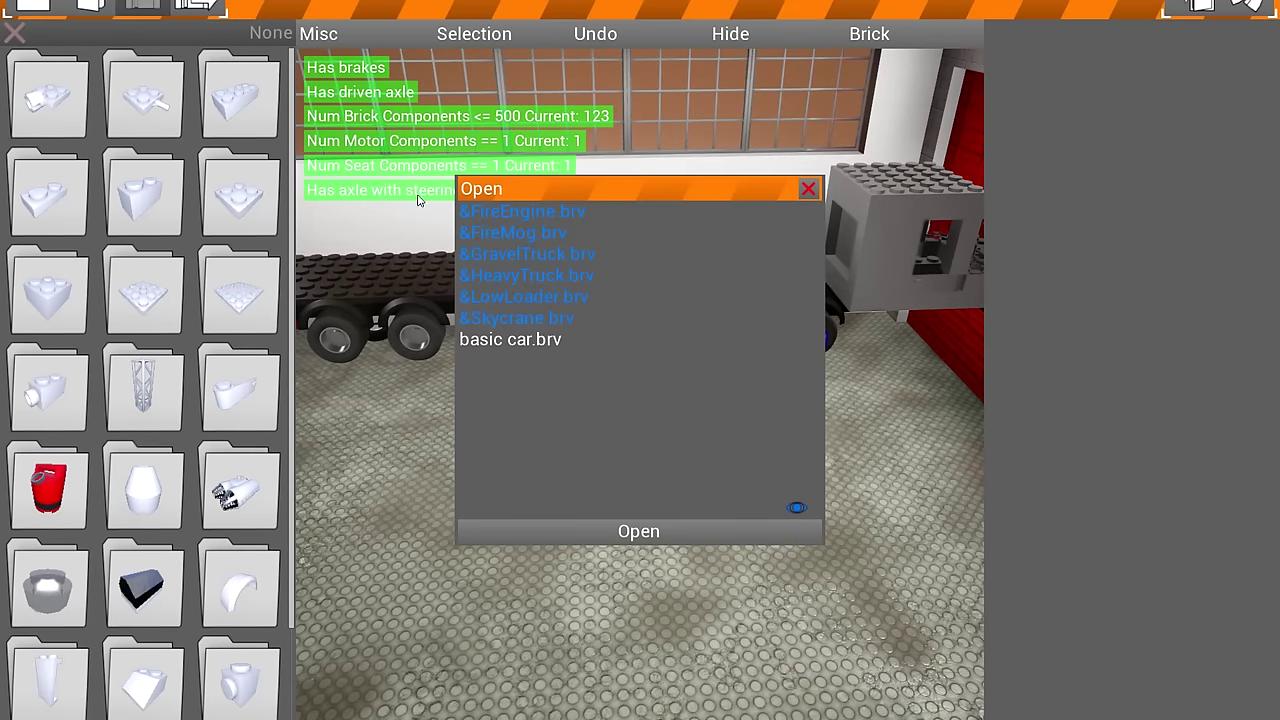
pyautogui.click(627, 276)
pyautogui.click(638, 531)
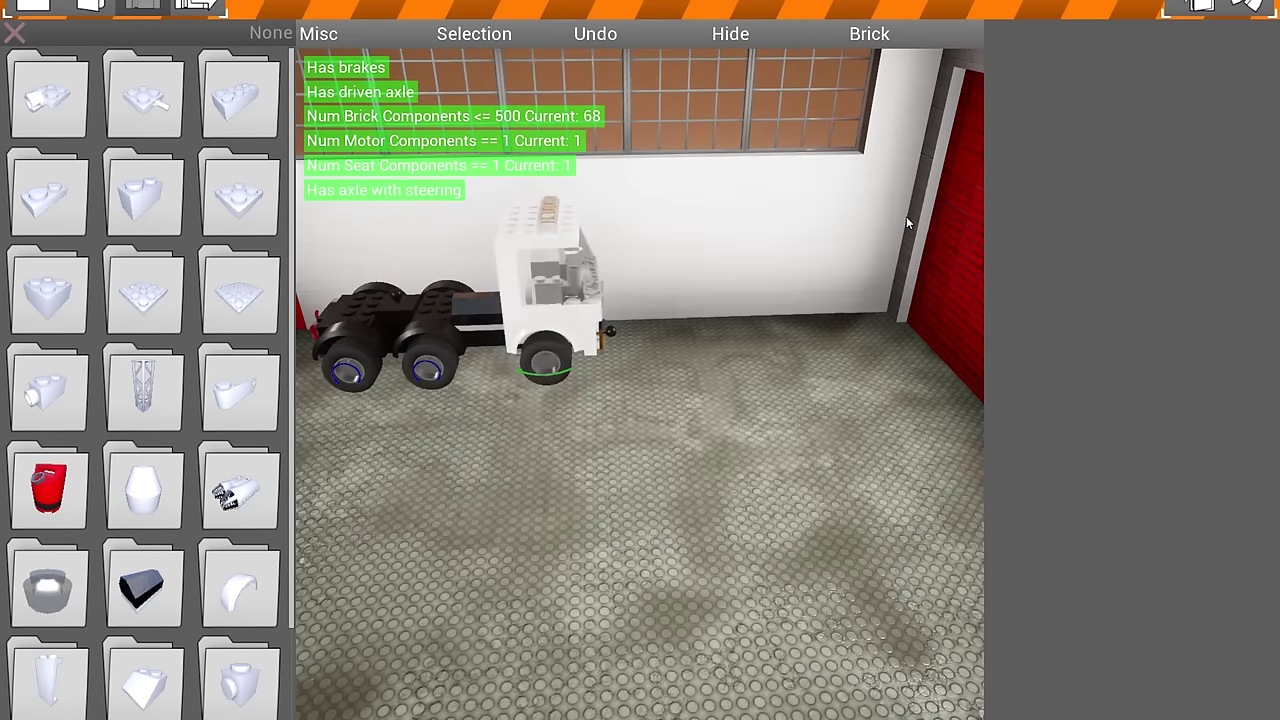
pyautogui.click(1204, 7)
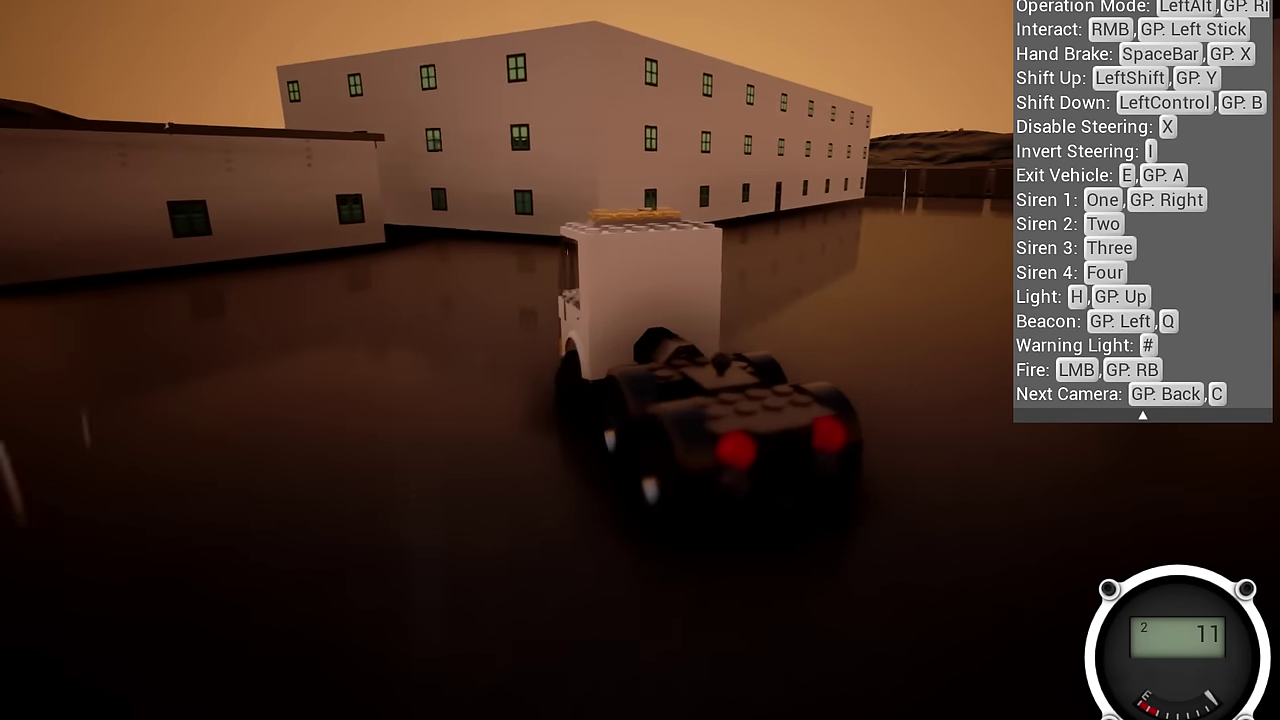
# Step: Drive the heavy truck through the corridor, spin it, and tip it over against the fence
pyautogui.press('d')
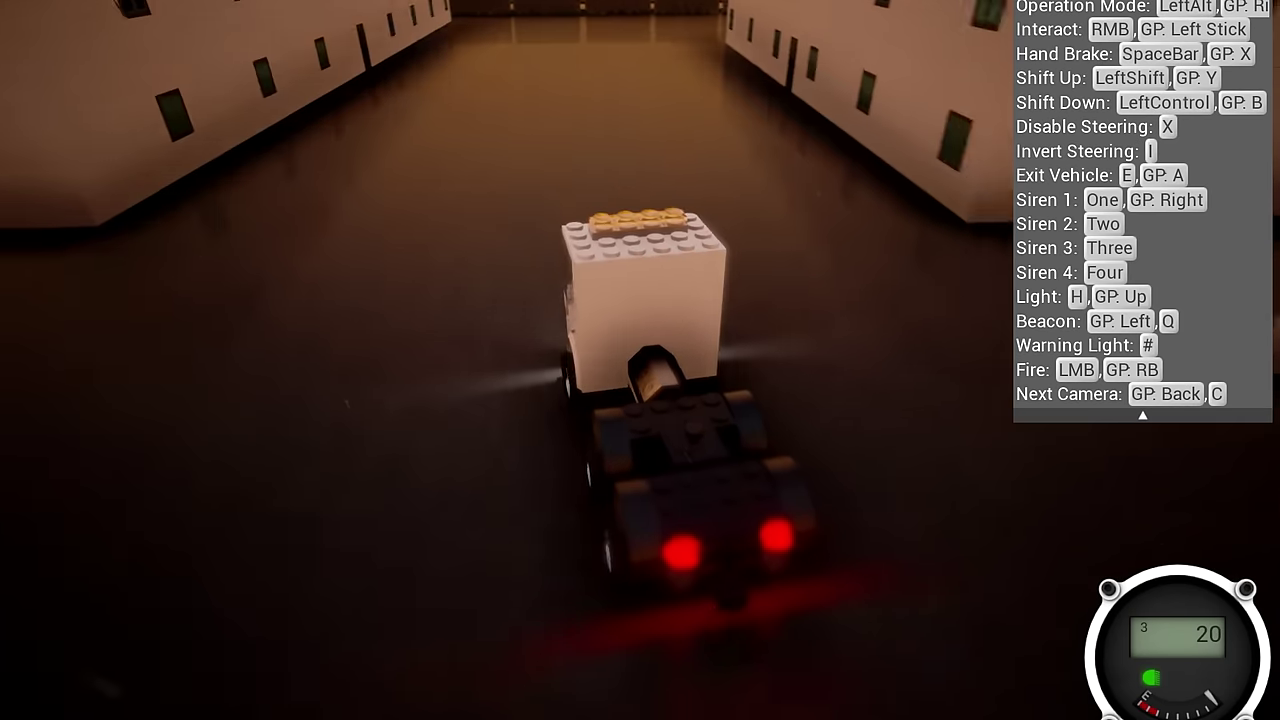
pyautogui.press('w')
pyautogui.press('w')
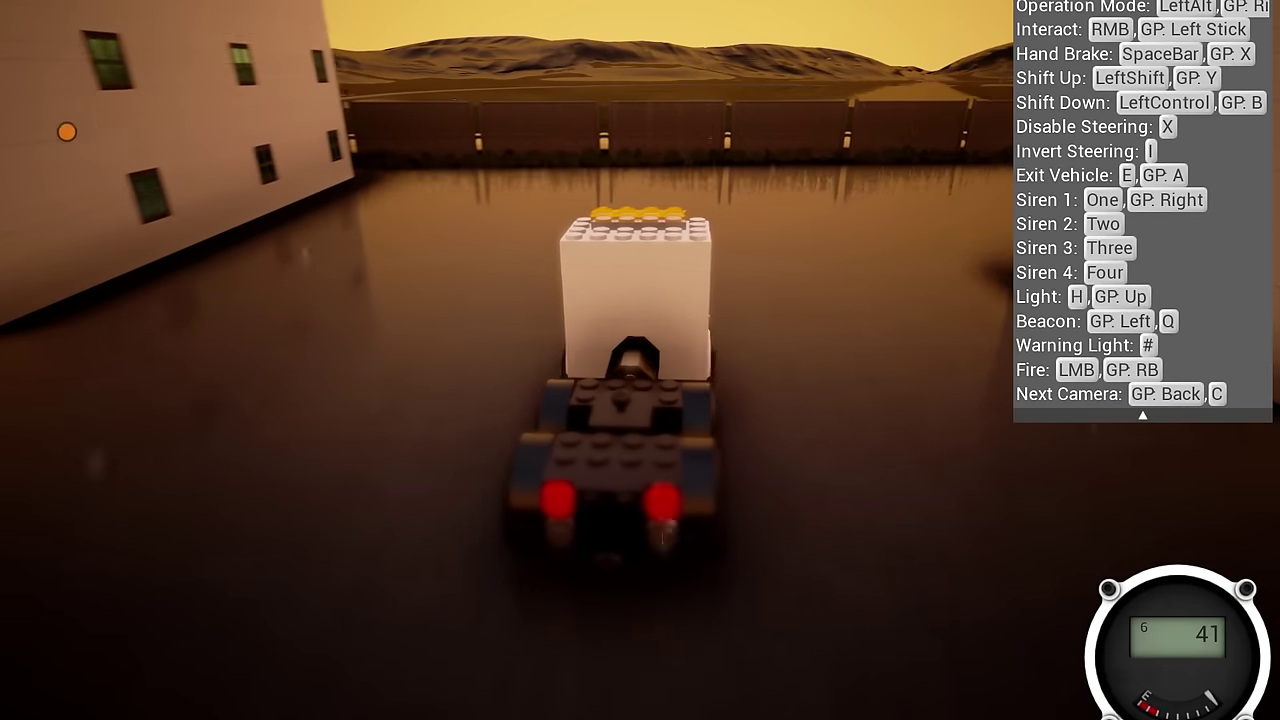
pyautogui.press('a')
pyautogui.press('a')
pyautogui.press('space')
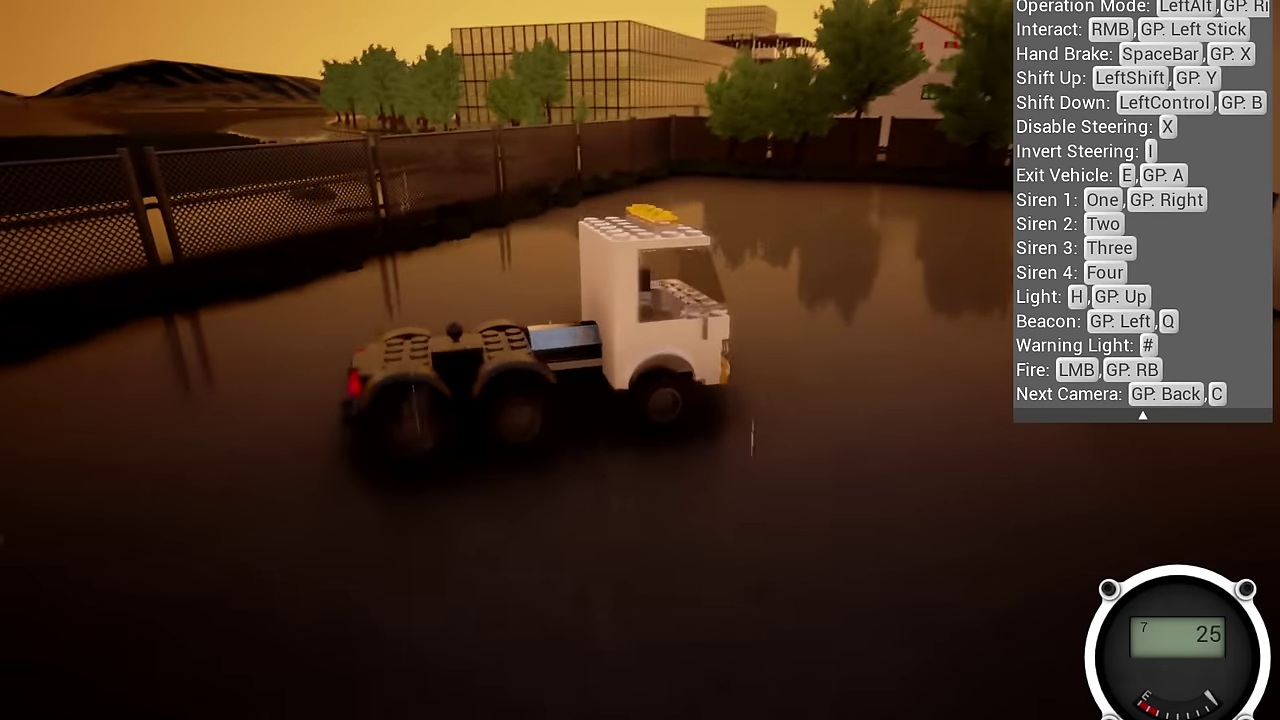
pyautogui.press('w')
pyautogui.press('d')
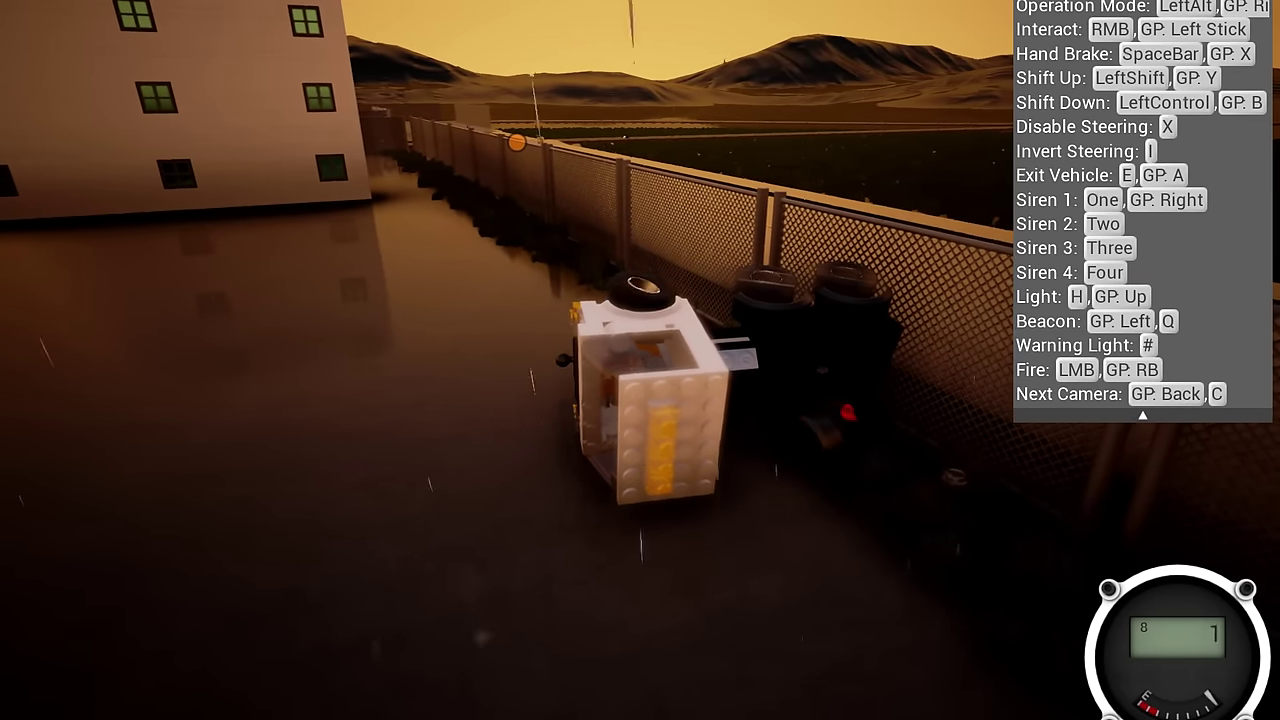
pyautogui.press('c')
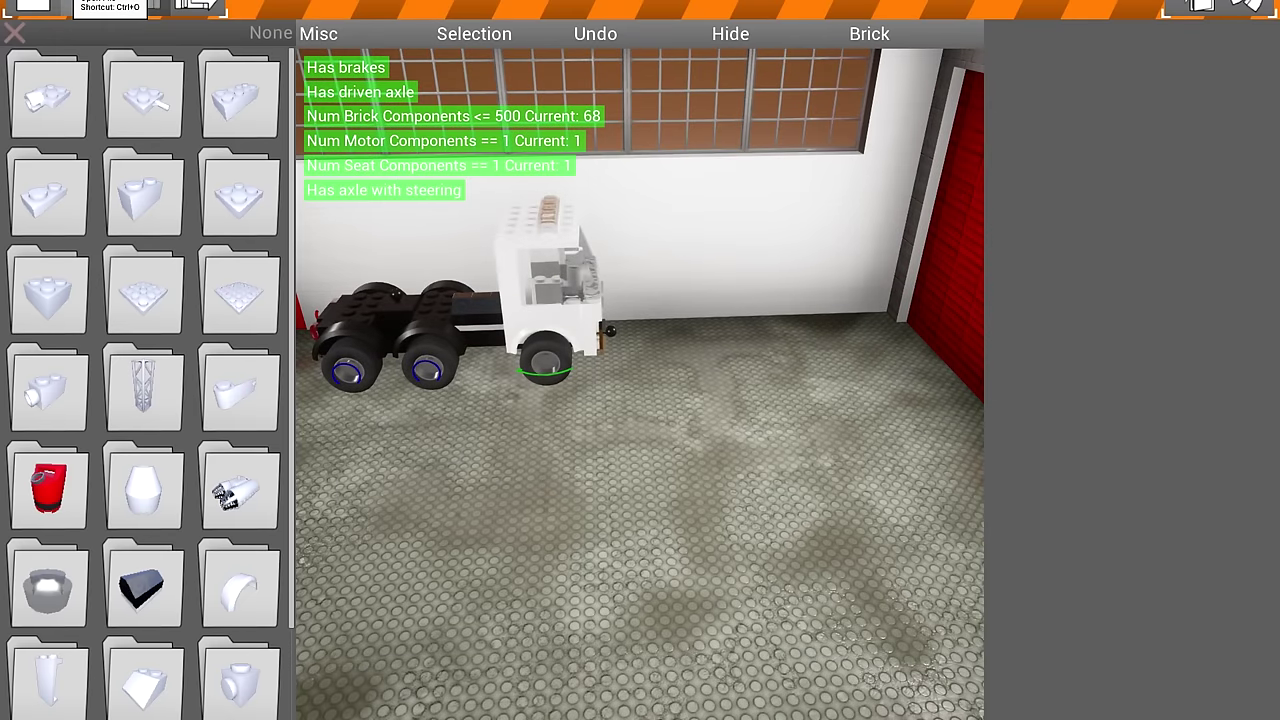
# Step: Load GravelTruck.brv from the saved vehicles and spawn it for driving
pyautogui.hotkey('ctrl', 'o')
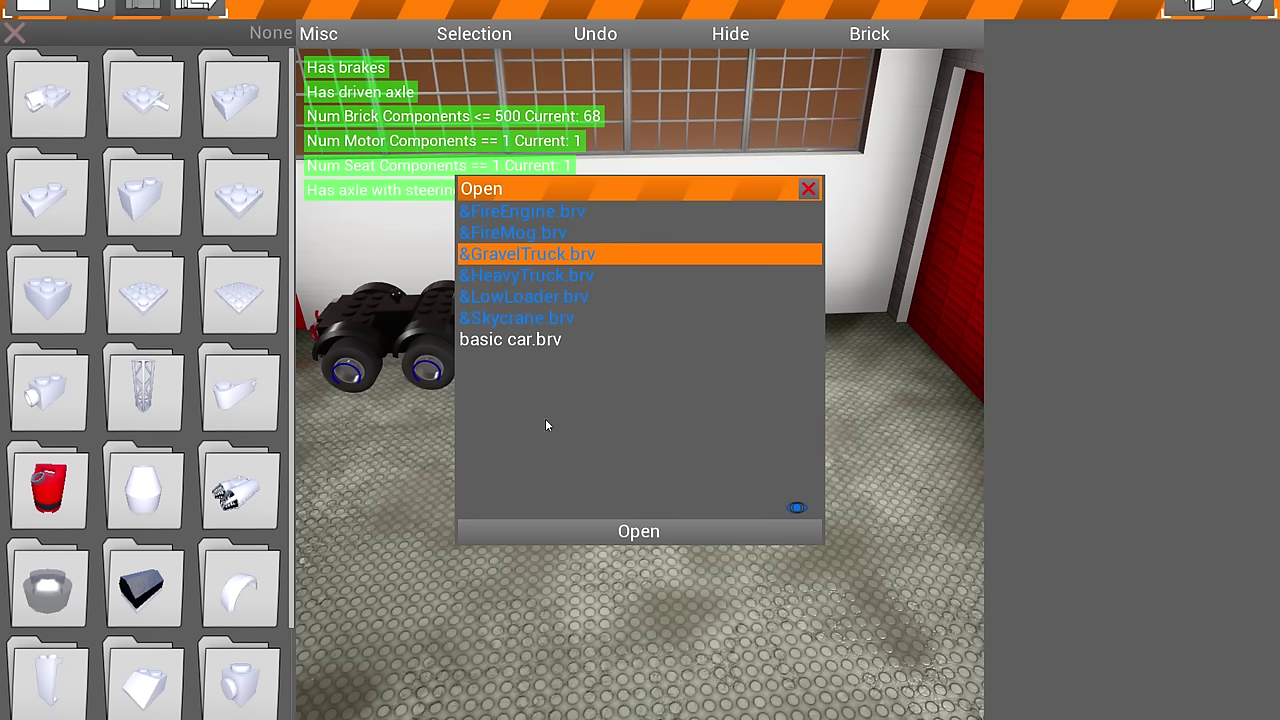
pyautogui.click(586, 532)
pyautogui.click(1205, 6)
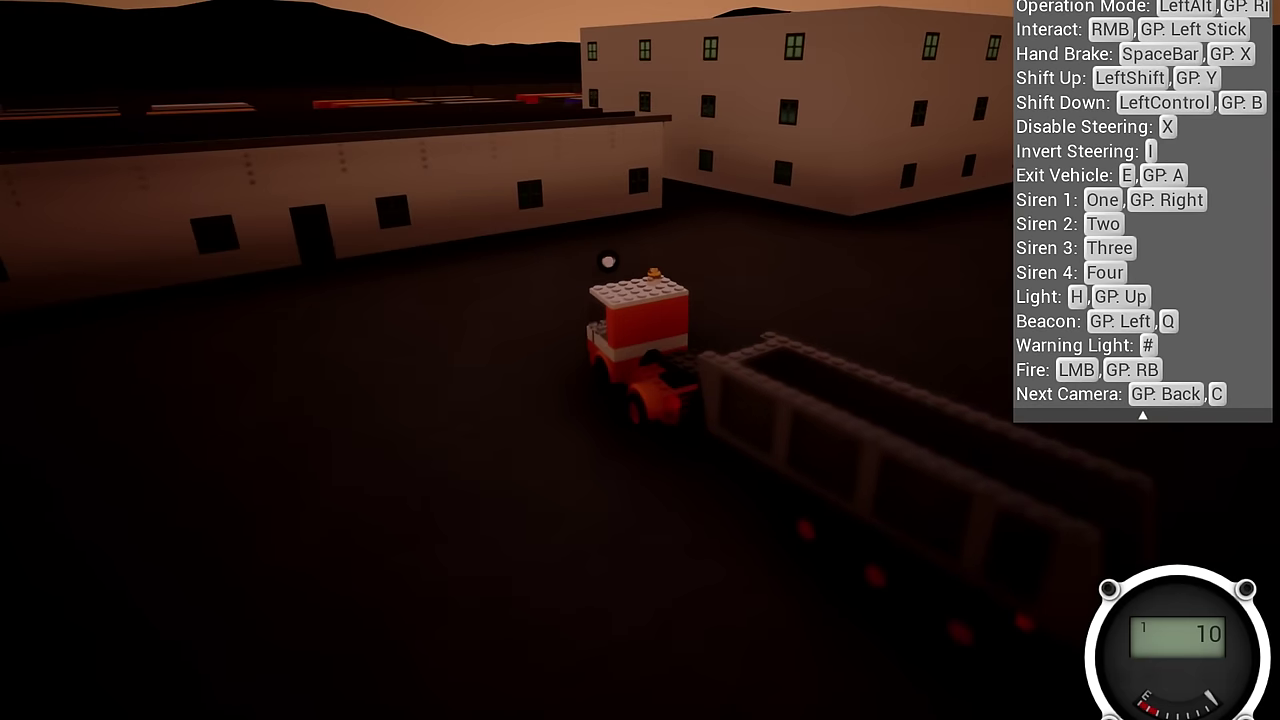
# Step: Drive the gravel truck along the wall until it topples, then pause the game
pyautogui.press('w')
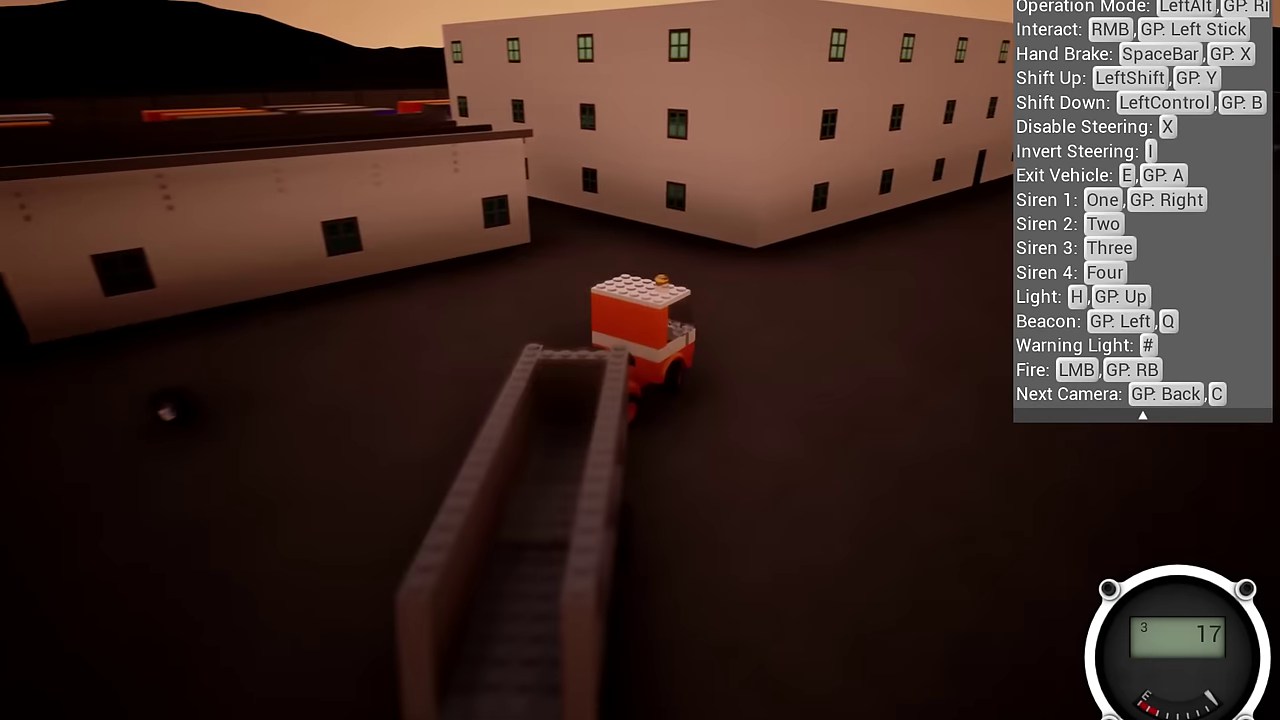
pyautogui.press('w')
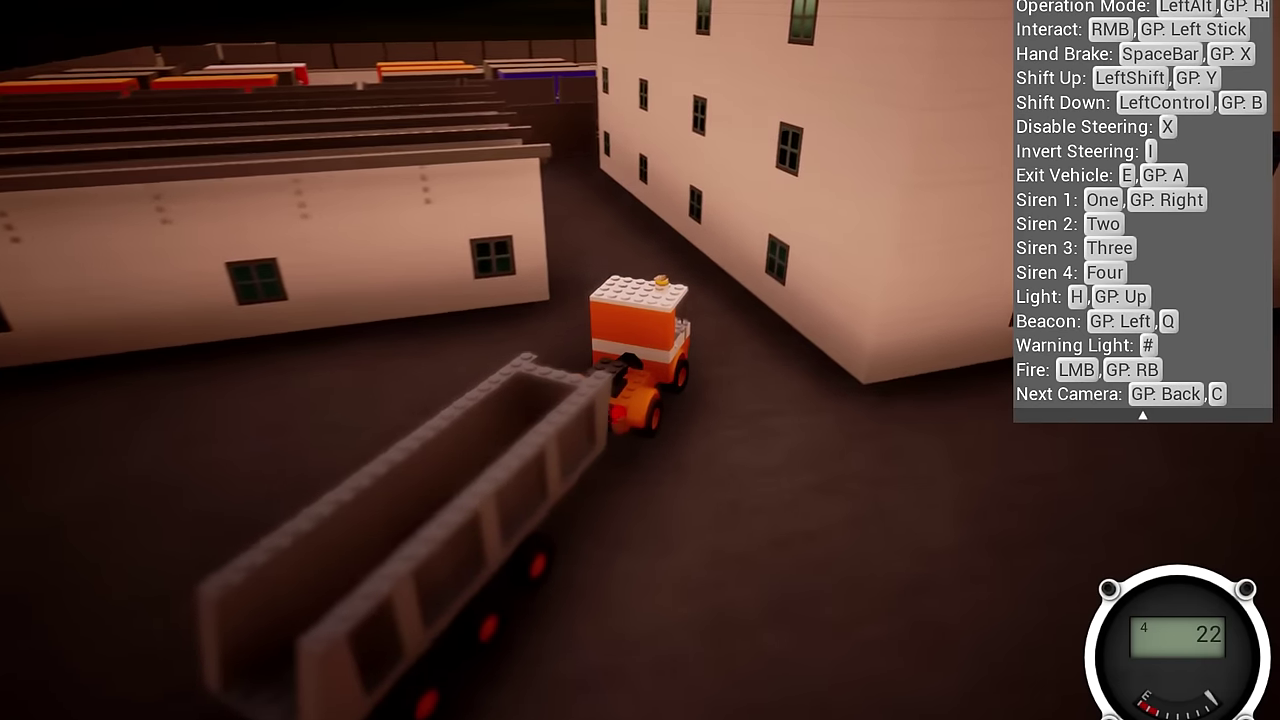
pyautogui.press('w')
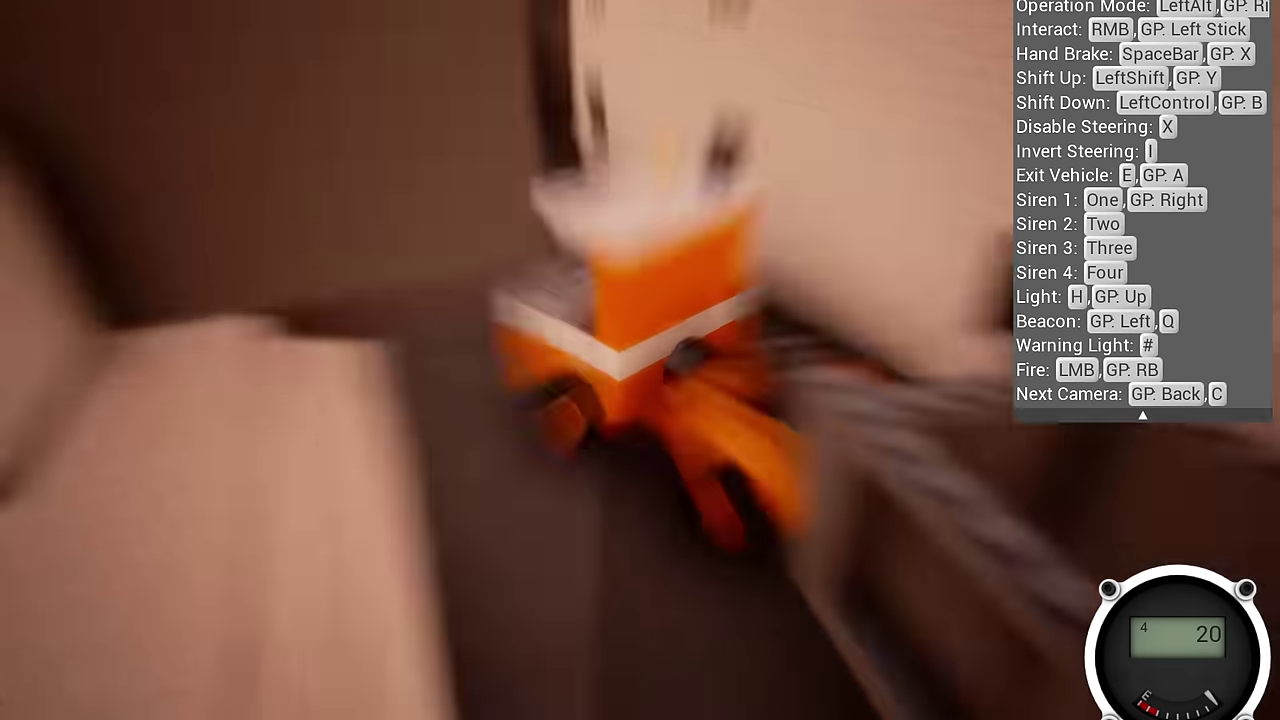
pyautogui.press('s')
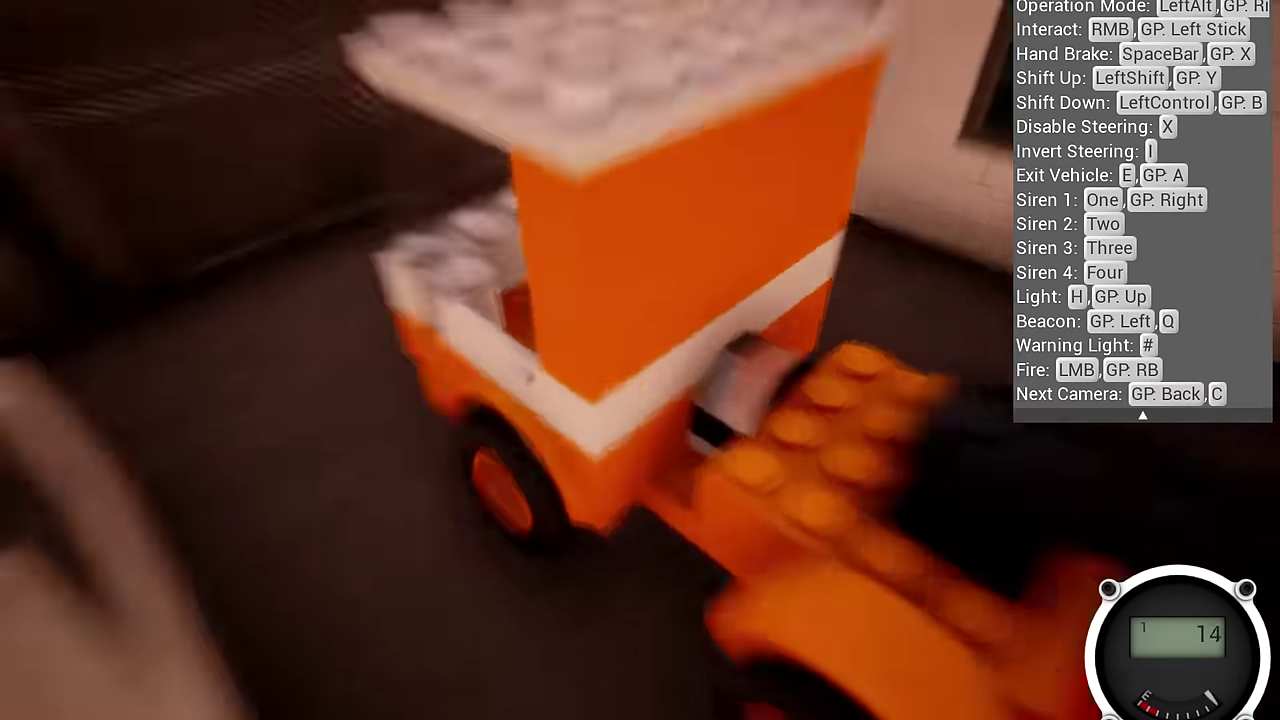
pyautogui.press('w')
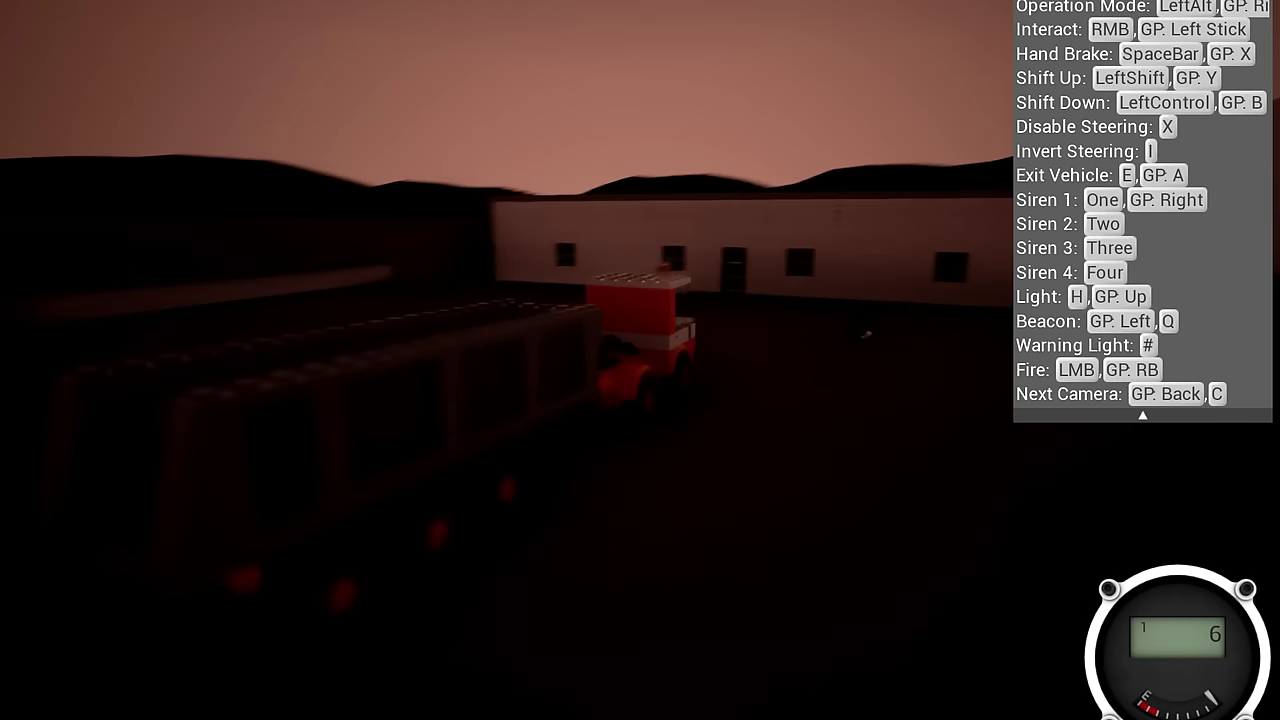
pyautogui.press('Escape')
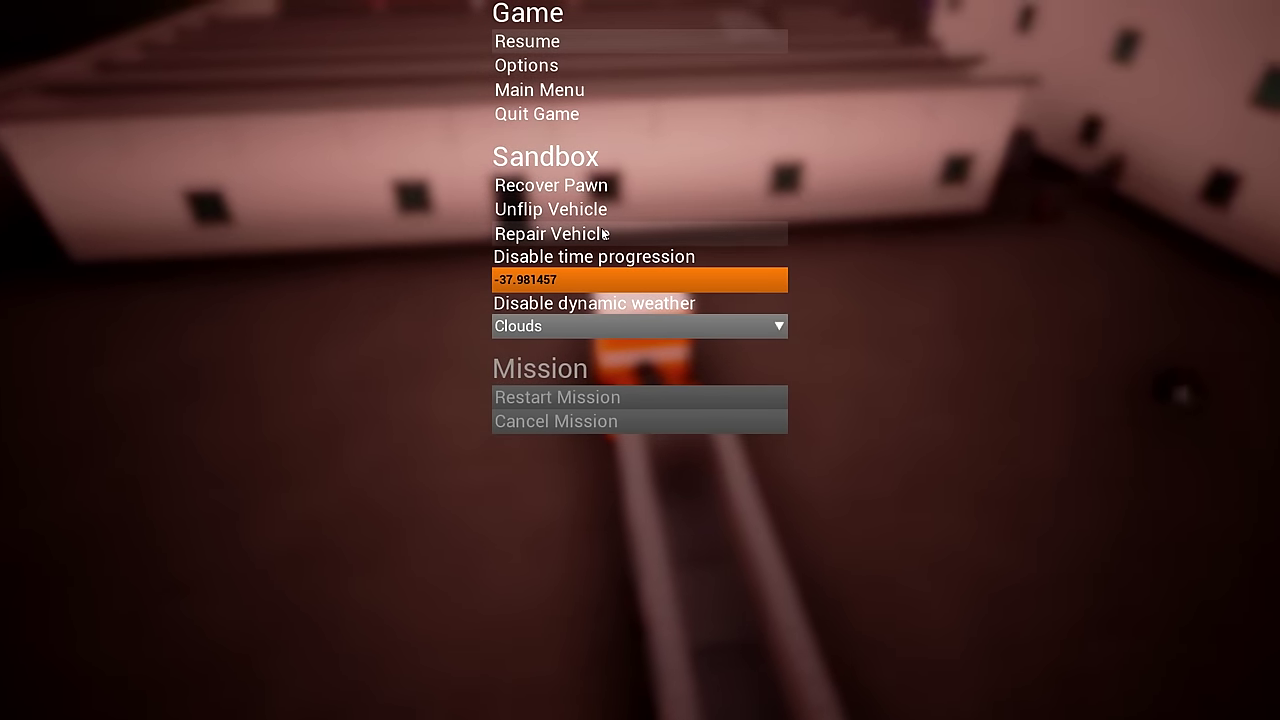
# Step: Repair the toppled gravel truck using Repair Vehicle in the Sandbox section
pyautogui.click(548, 44)
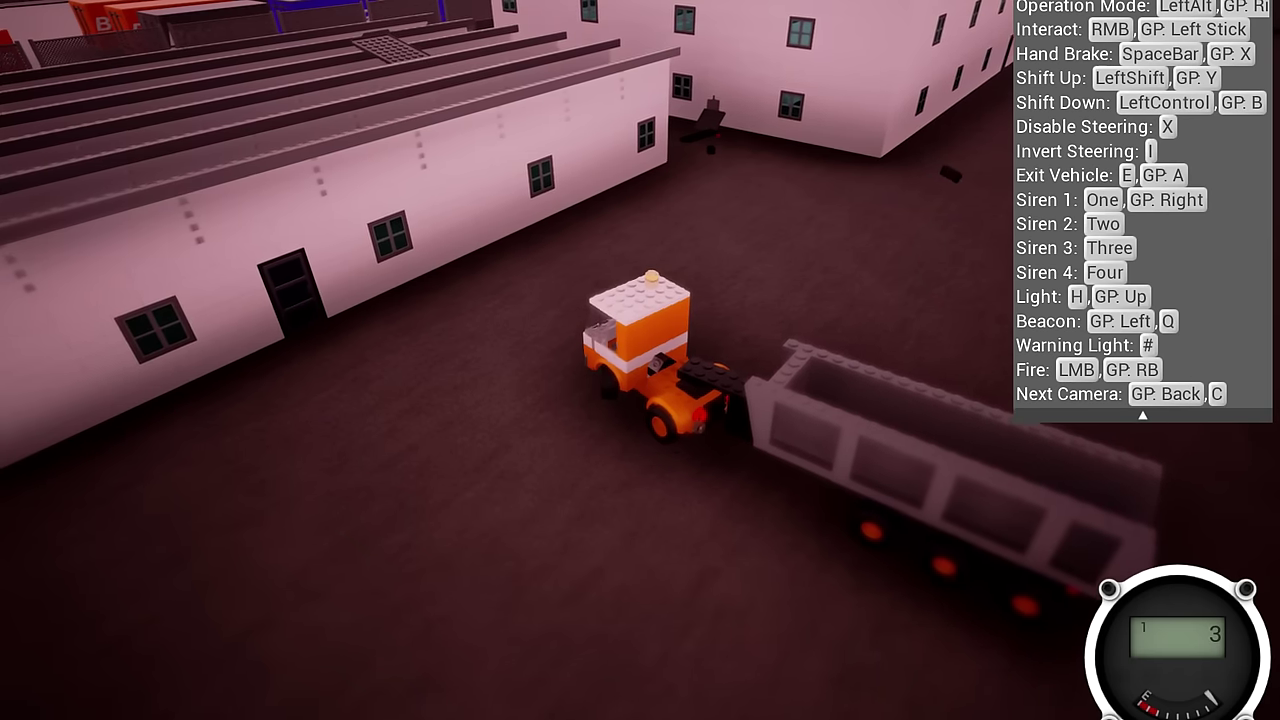
# Step: Drive the gravel truck forward past the buildings
pyautogui.press('w')
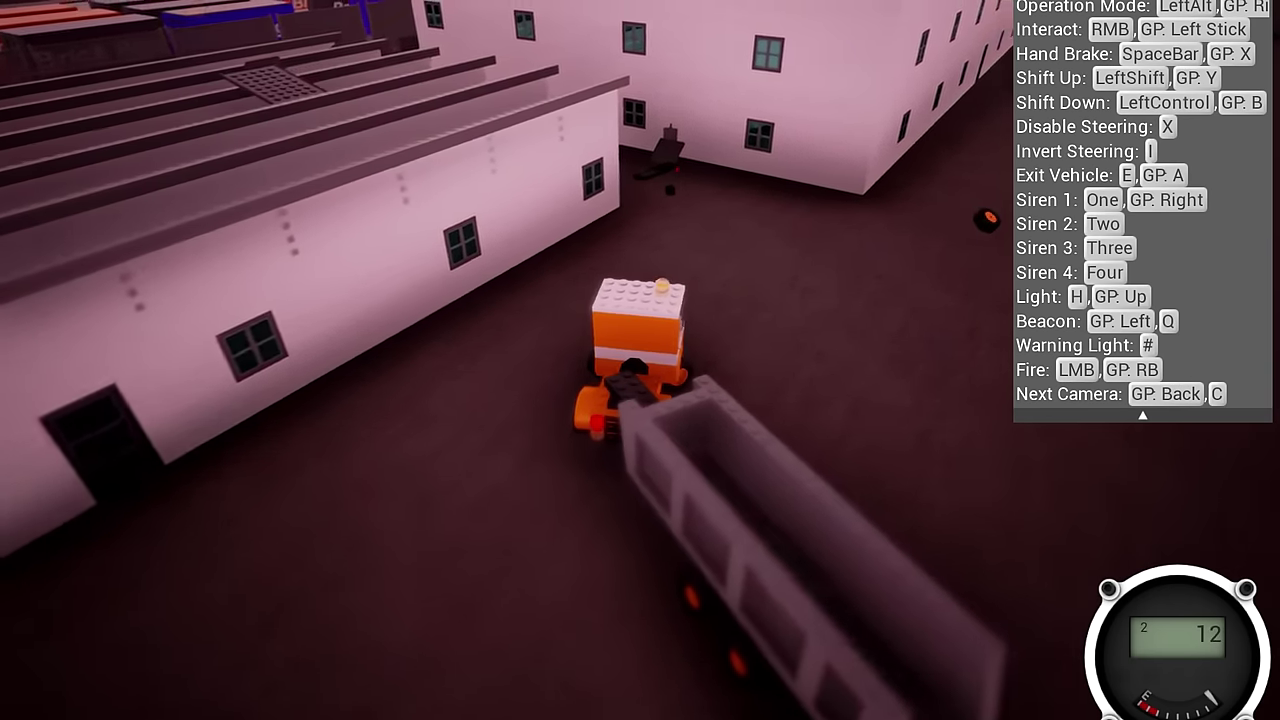
pyautogui.press('w')
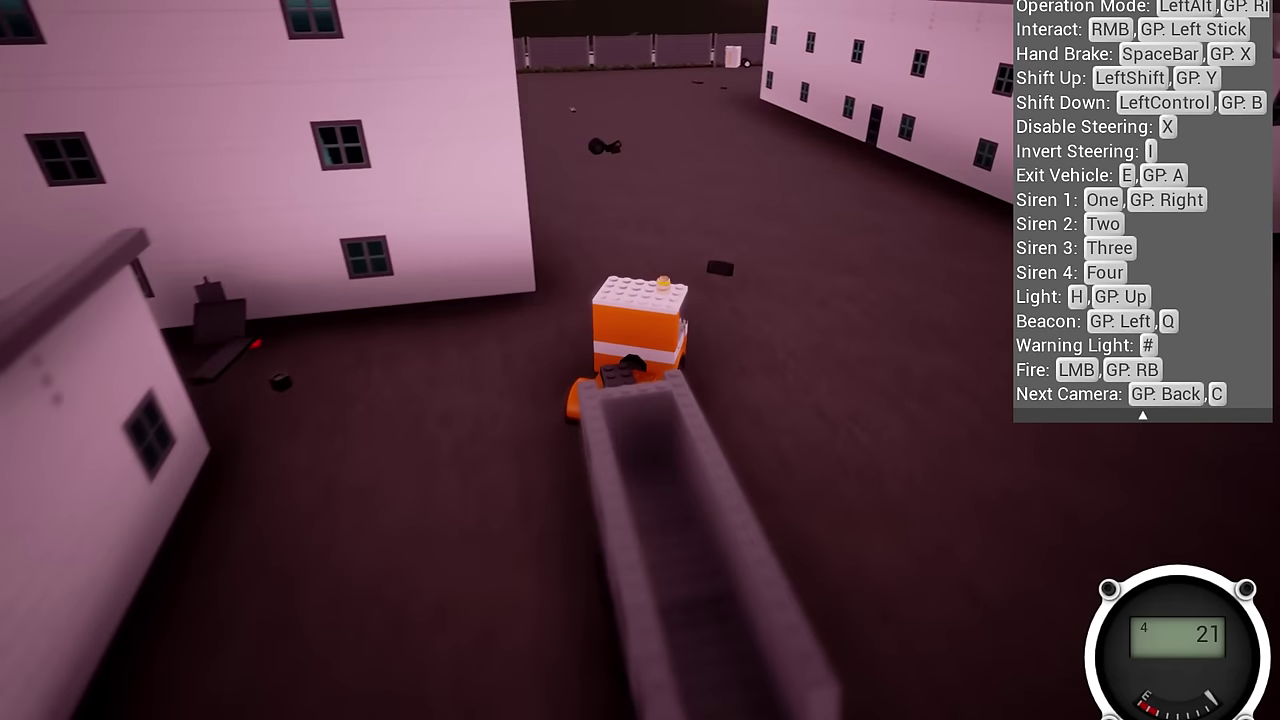
pyautogui.press('w')
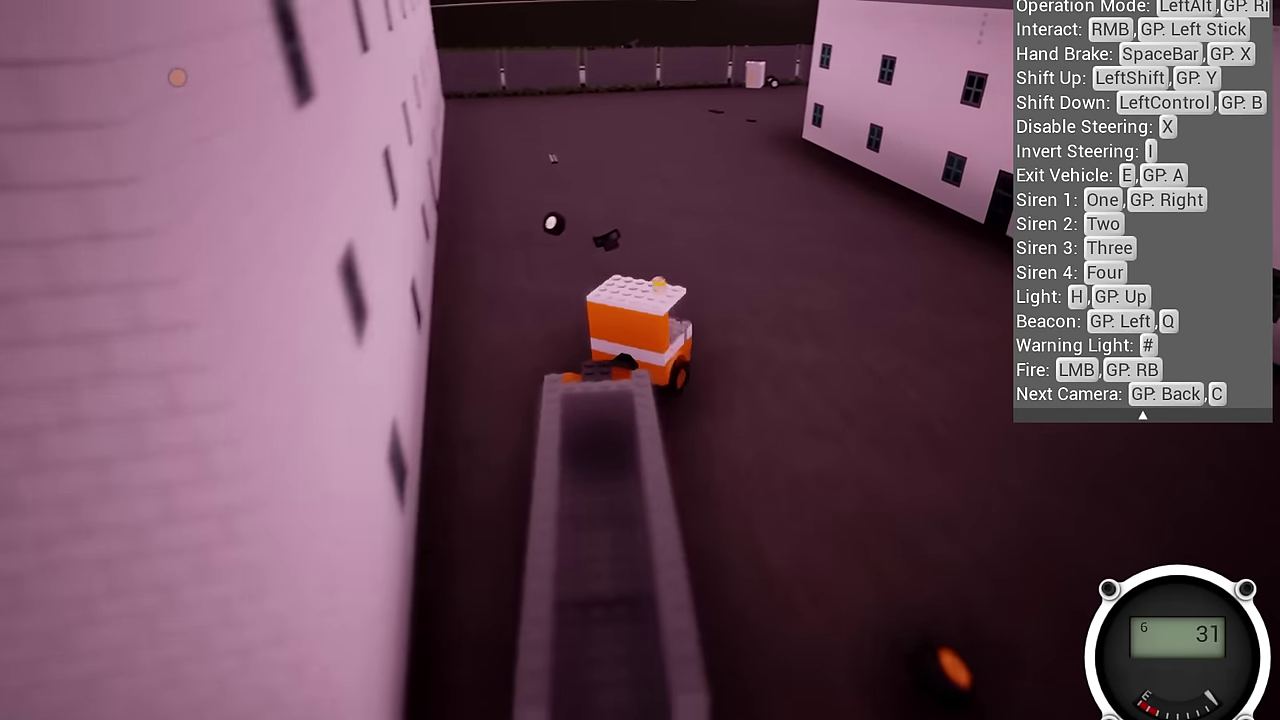
pyautogui.press('w')
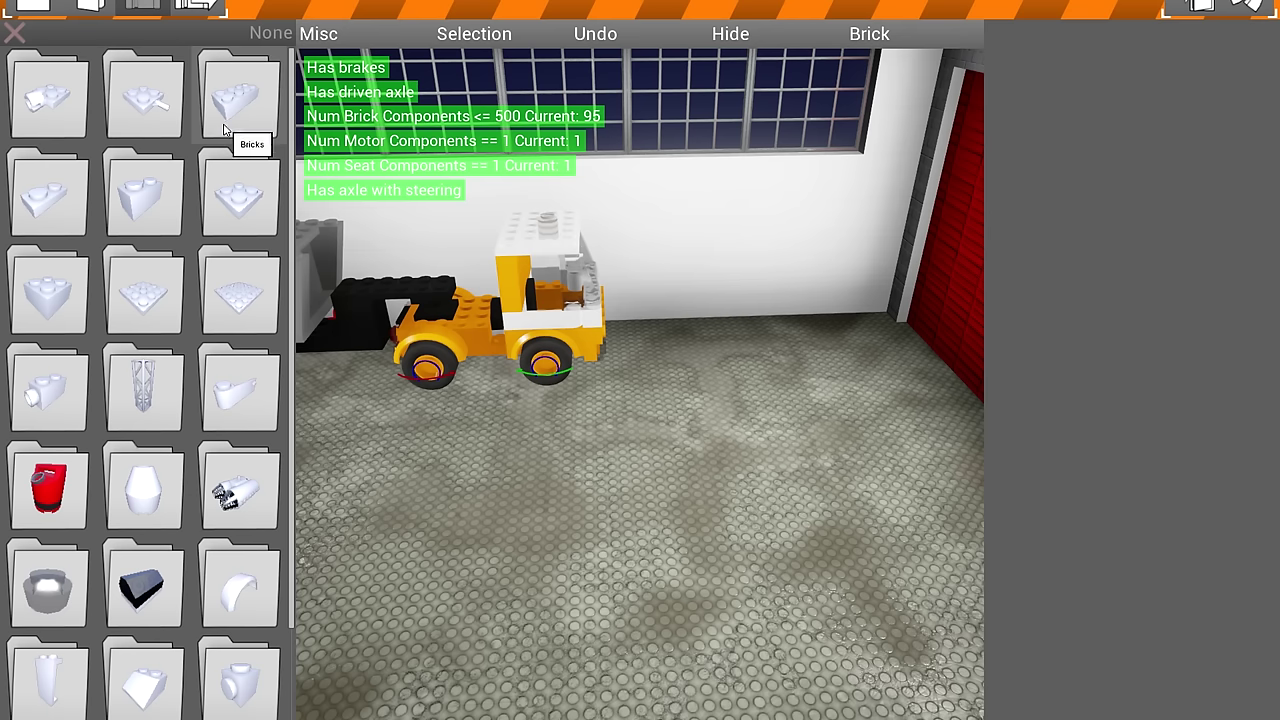
# Step: Load &FireMog.brv and spawn the red fire truck into the world
pyautogui.click(91, 4)
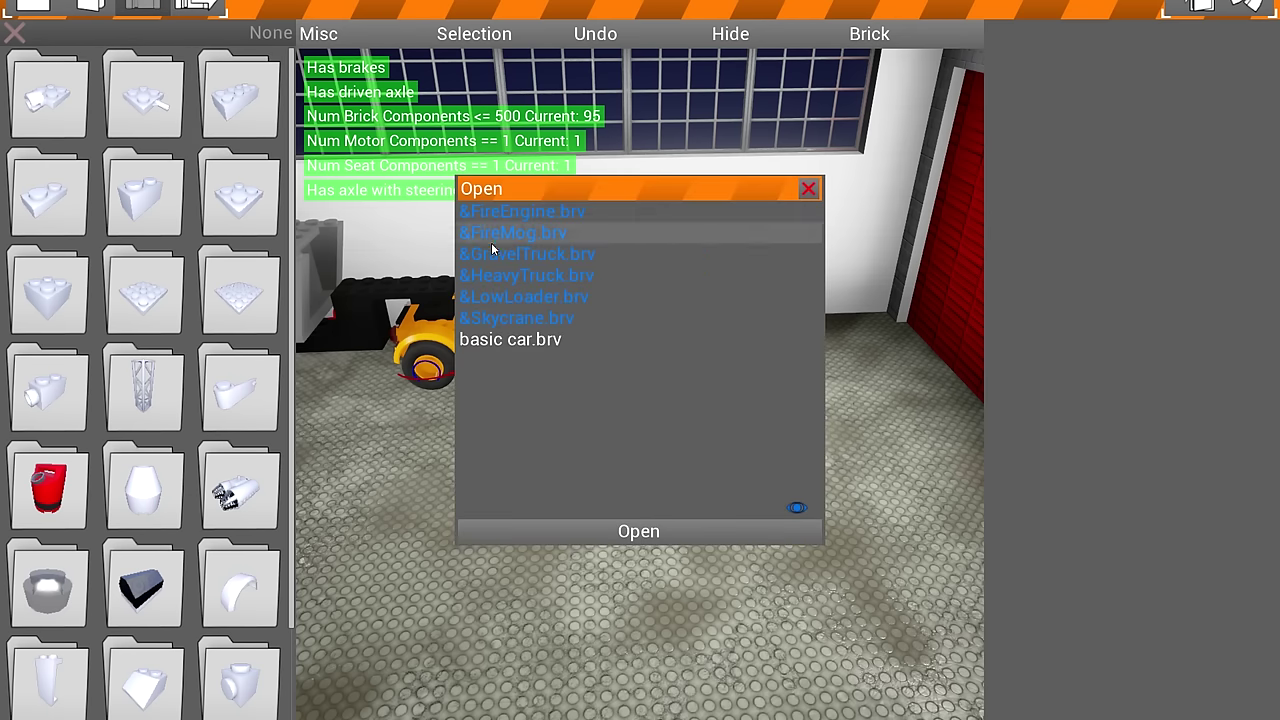
pyautogui.click(498, 231)
pyautogui.click(659, 535)
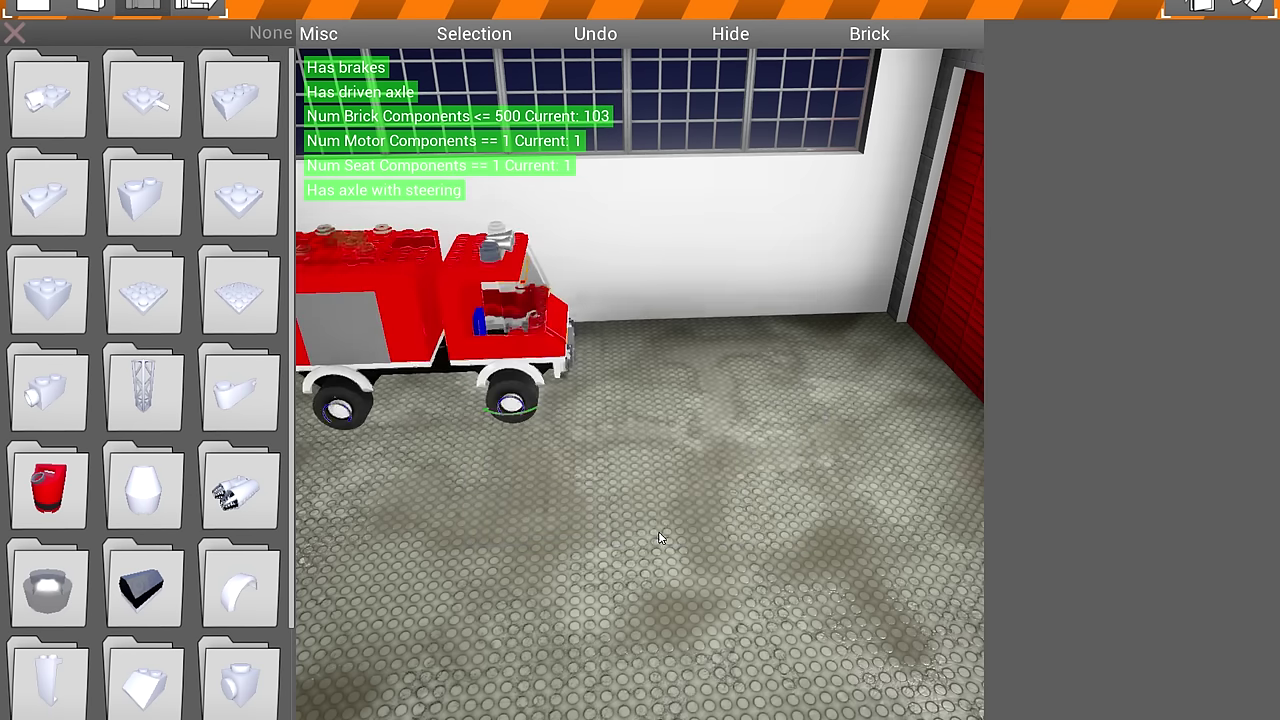
pyautogui.click(1250, 8)
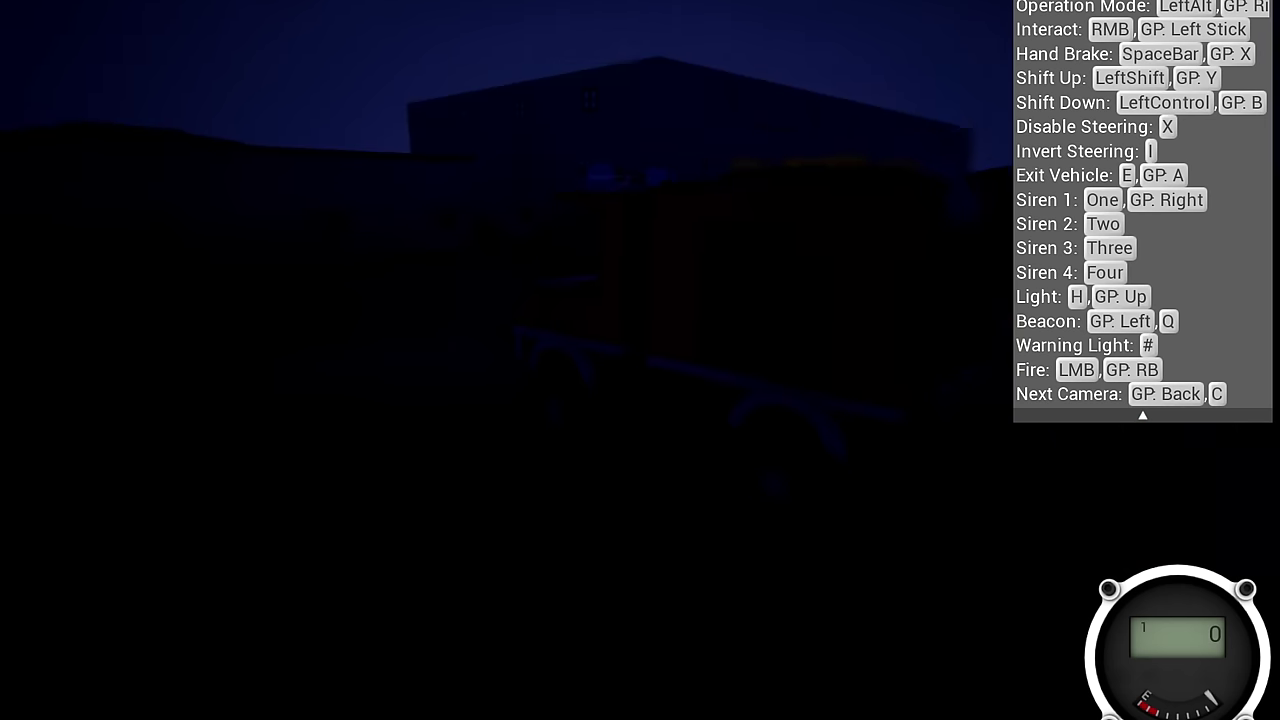
# Step: Switch on the fire truck's beacon, drive it beside the building, and shift up a gear
pyautogui.press('q')
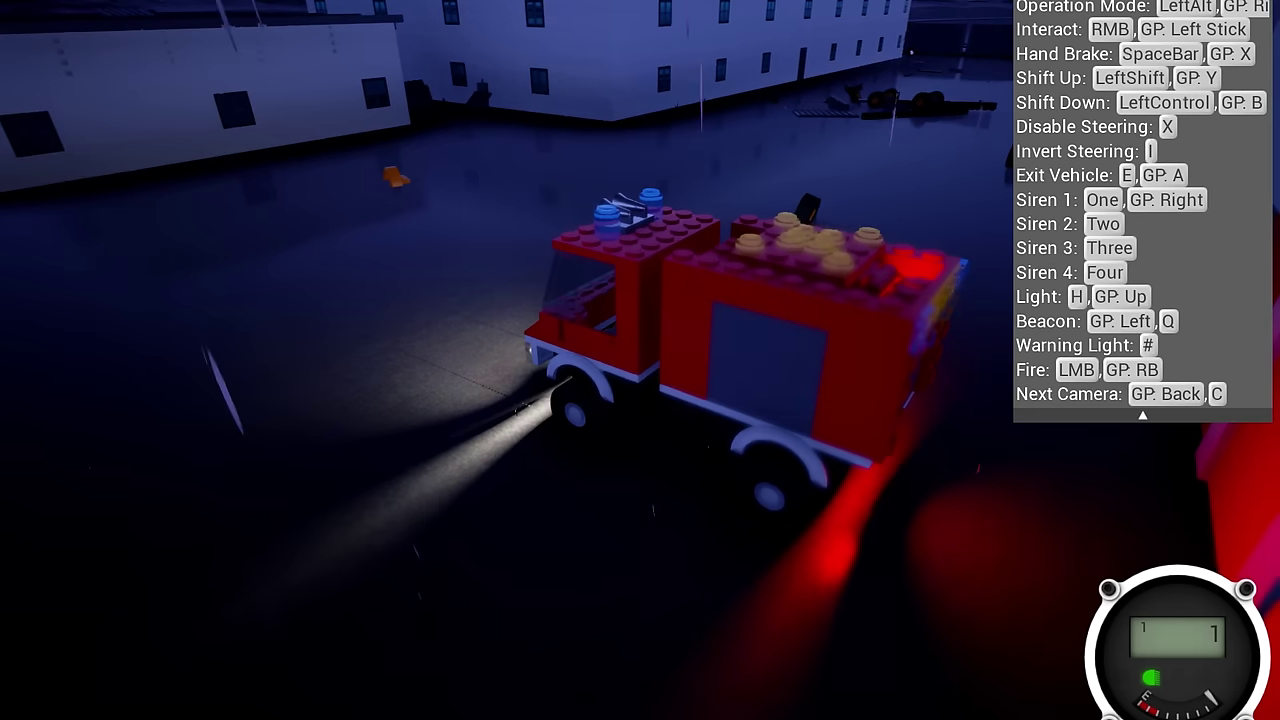
pyautogui.press('w')
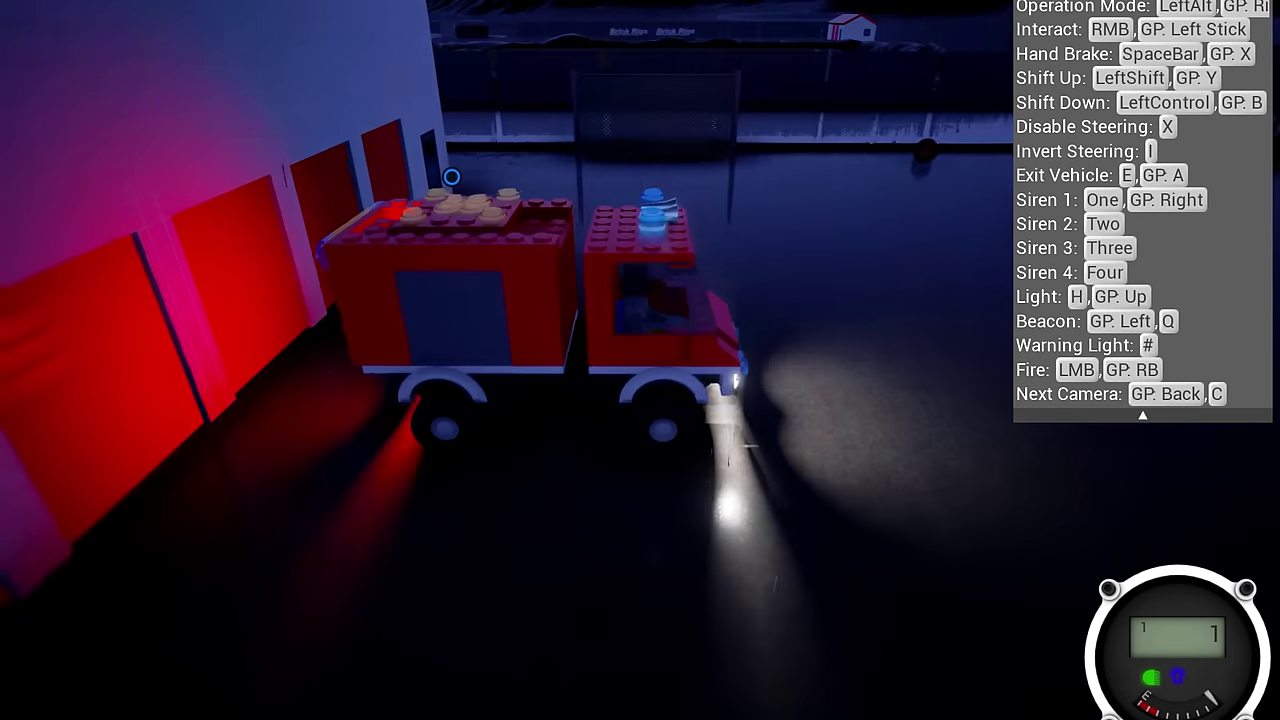
pyautogui.press('shift')
pyautogui.press('shift')
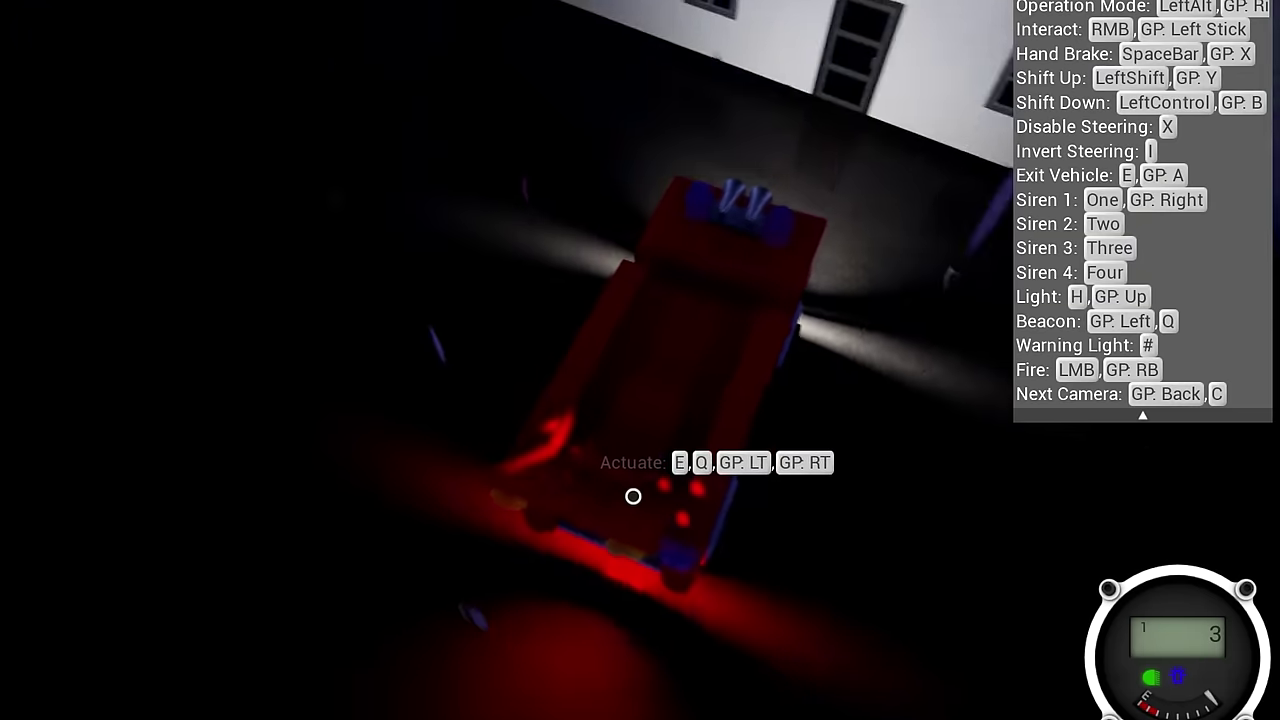
# Step: Steer the fire truck into the fence with headlights on, handbrake, then return to the editor
pyautogui.press('w')
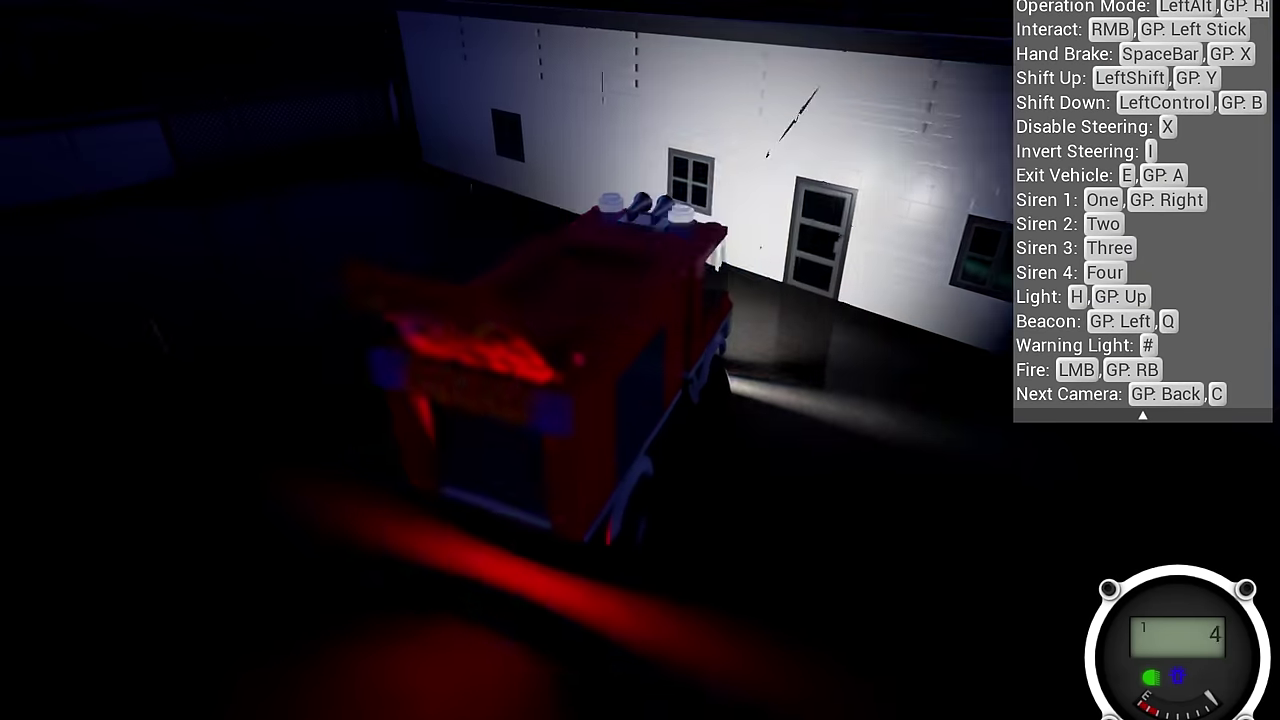
pyautogui.press('a')
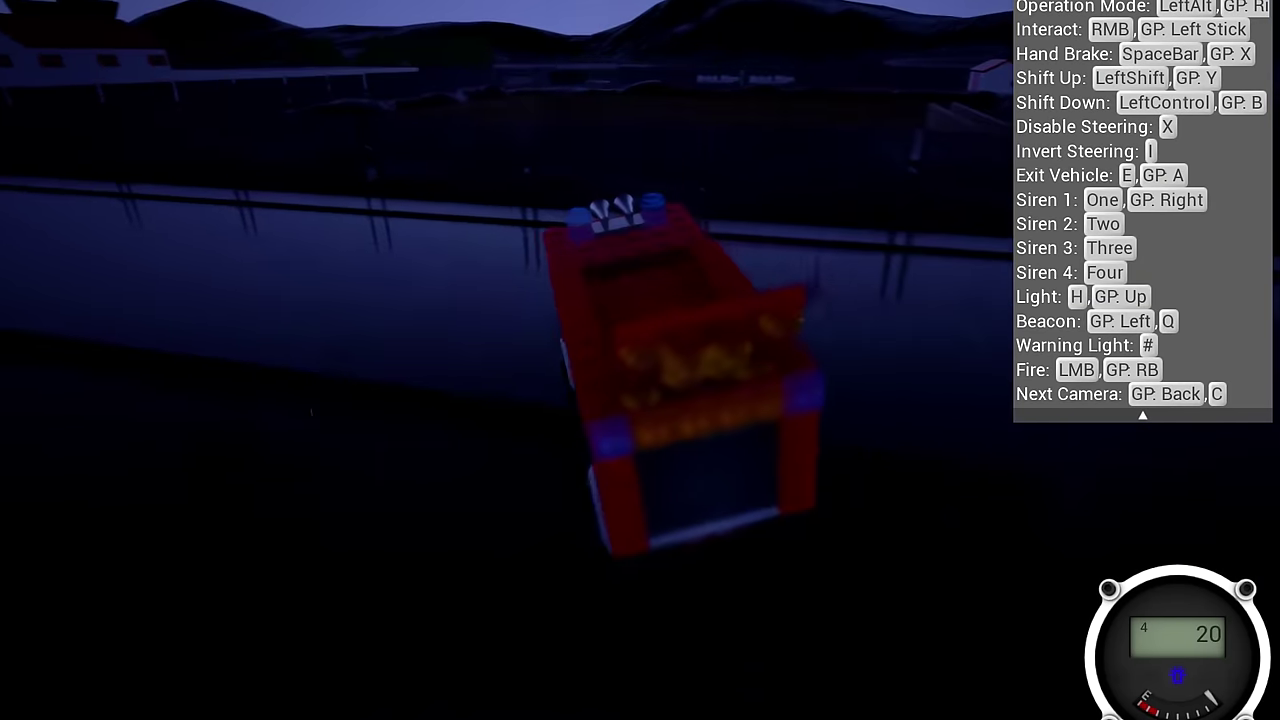
pyautogui.press('h')
pyautogui.press('d')
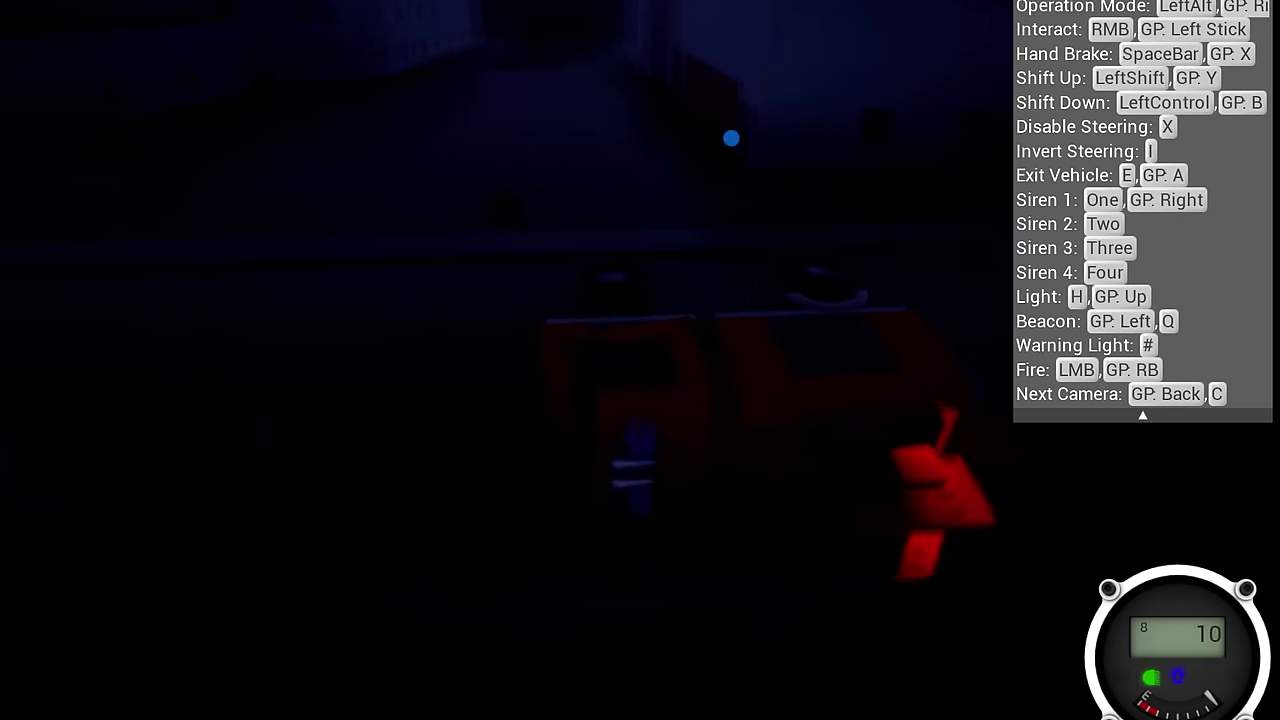
pyautogui.press('space')
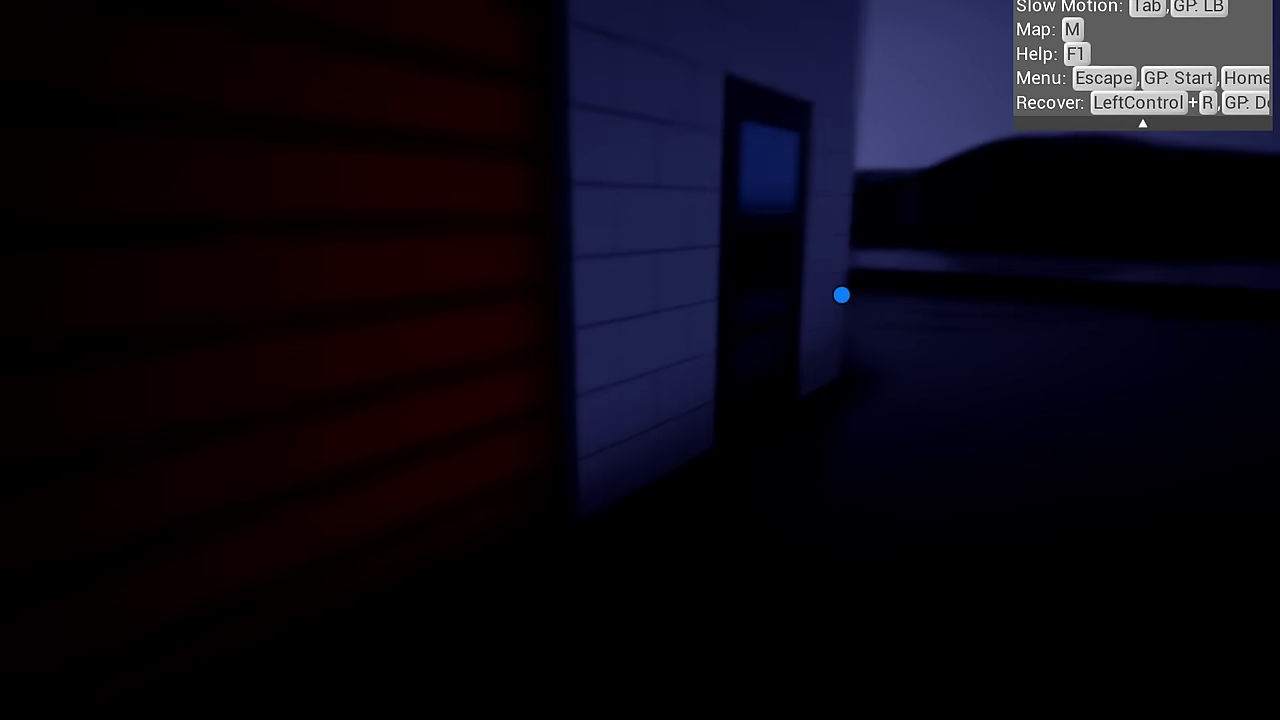
pyautogui.press('e')
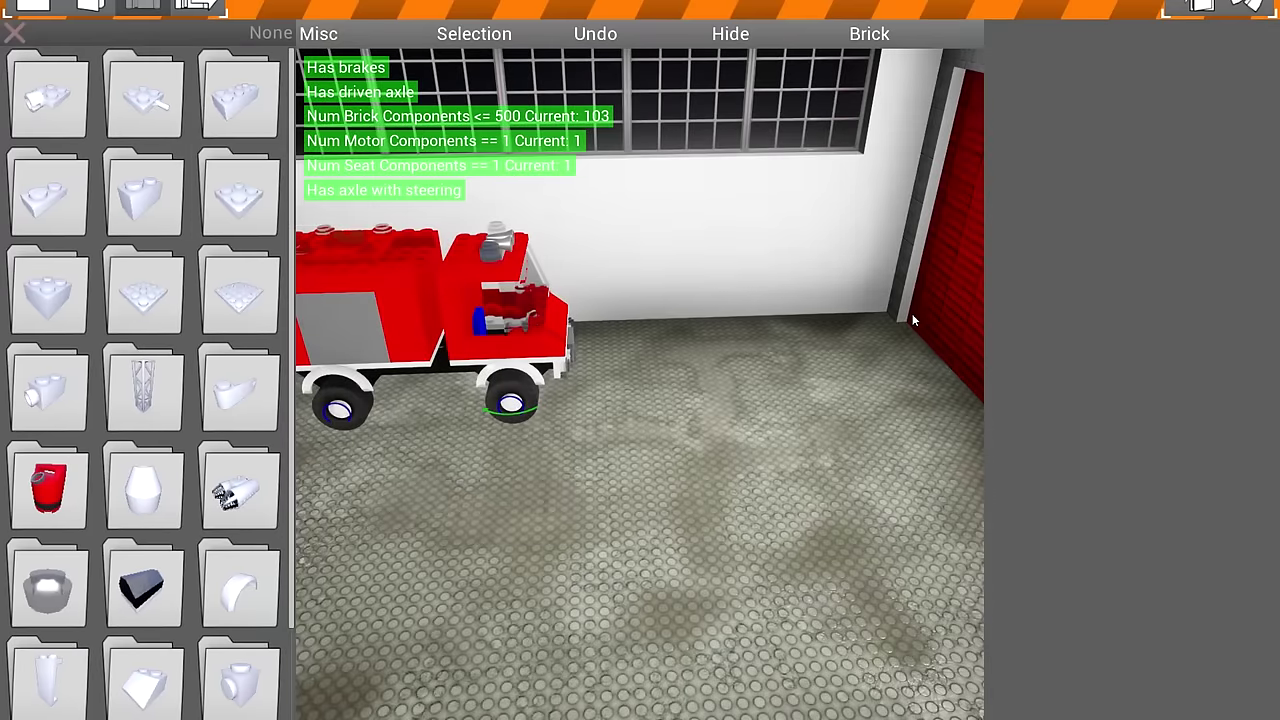
# Step: Load the first .brv file, the yellow truck, spawn it, then reopen the garage editor
pyautogui.click(84, 5)
pyautogui.click(534, 215)
pyautogui.click(693, 529)
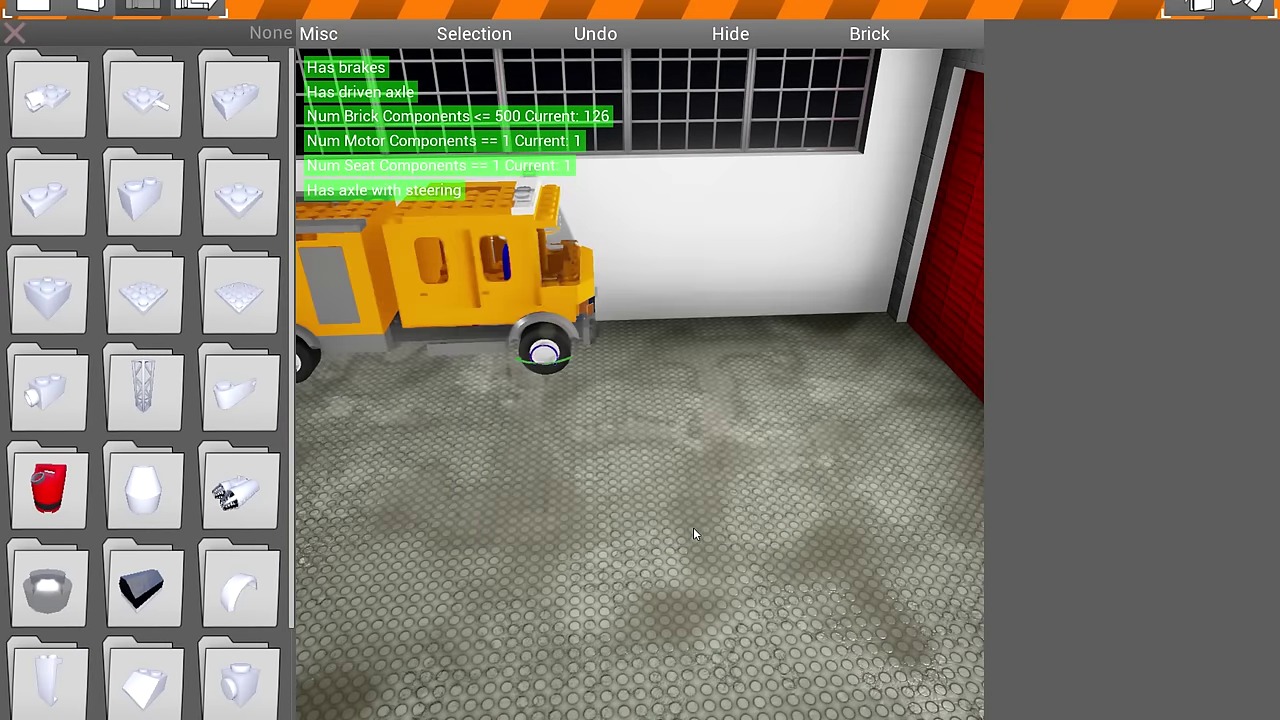
pyautogui.click(1200, 4)
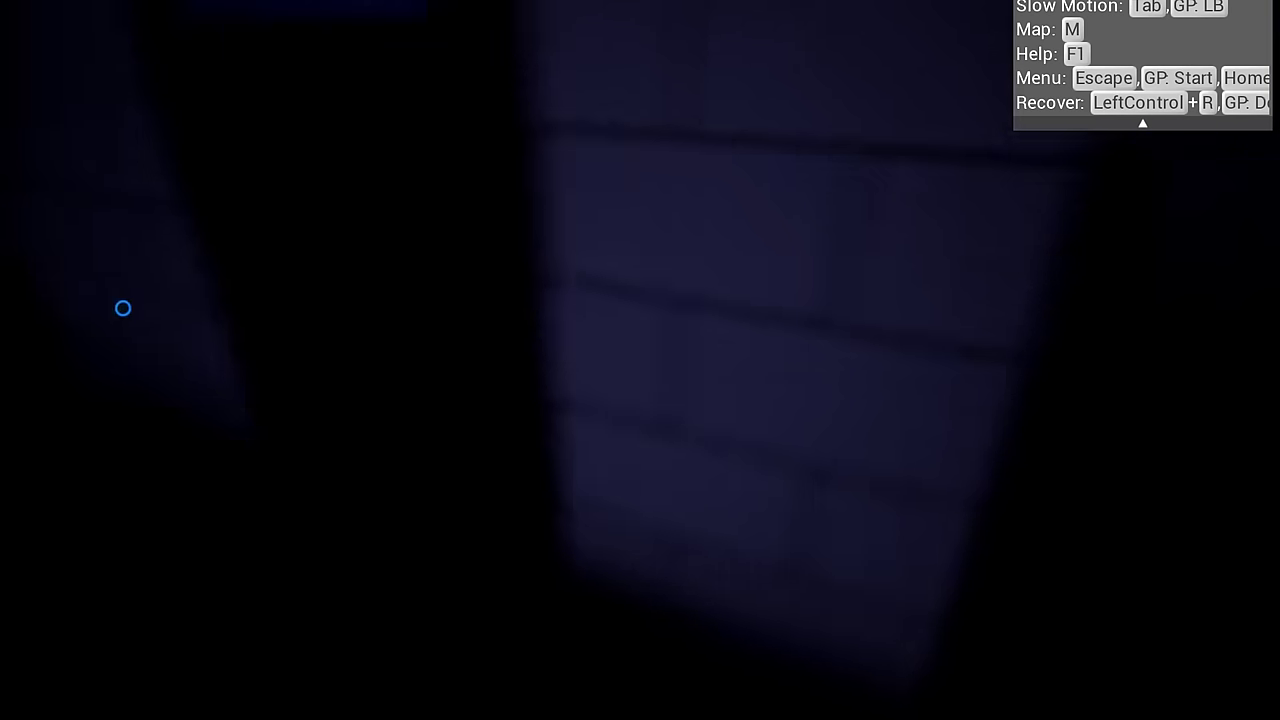
pyautogui.press('e')
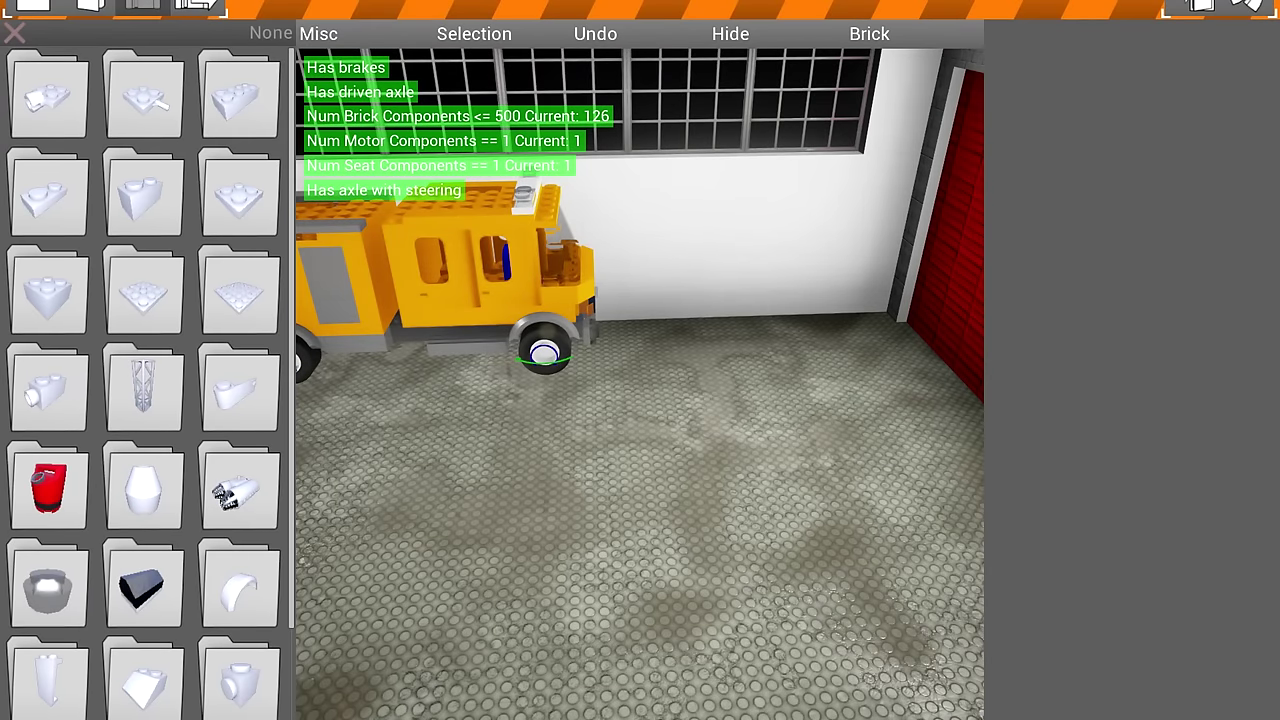
# Step: Spawn the yellow truck, crash it into the brick pile, shift gears, and get out on foot
pyautogui.click(1172, 10)
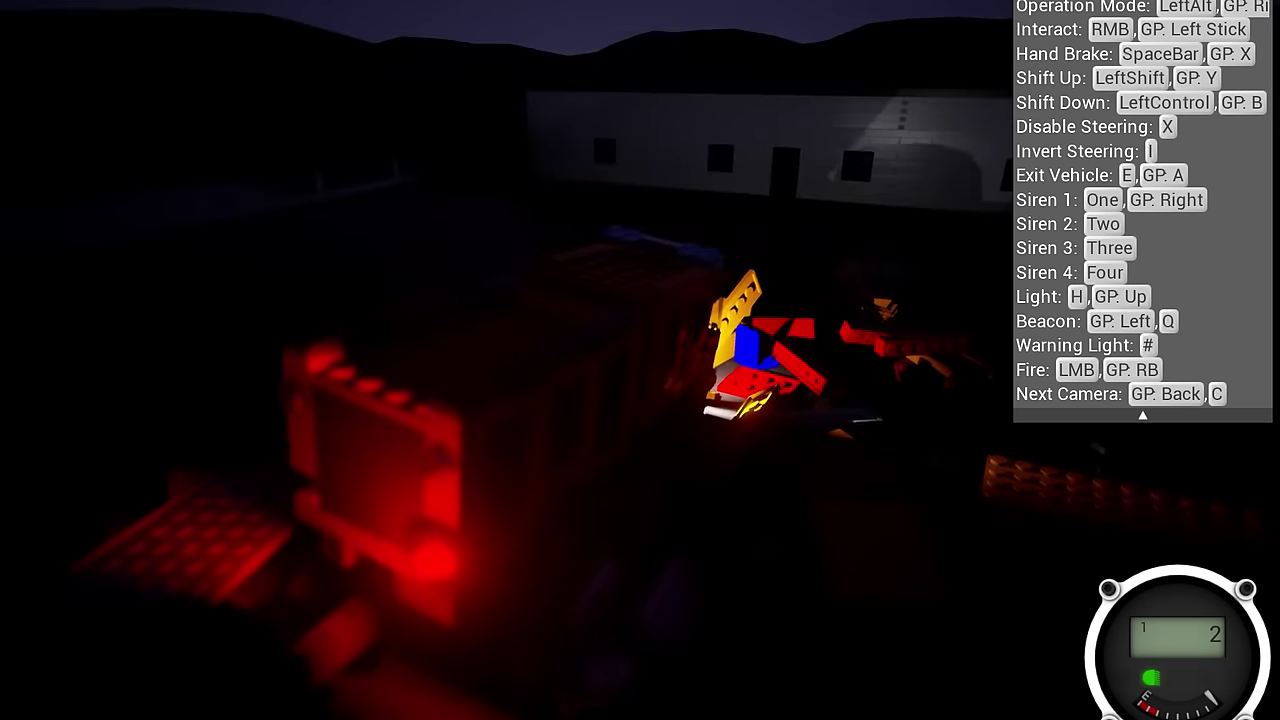
pyautogui.press('ctrl')
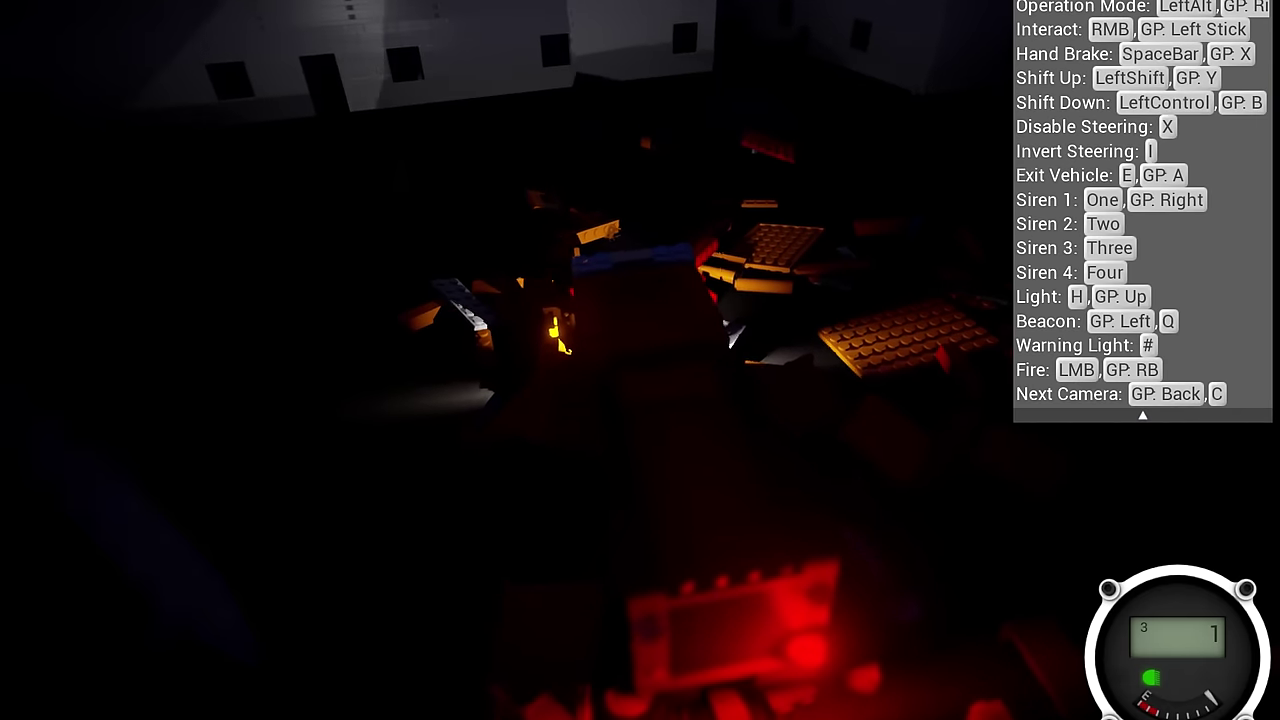
pyautogui.press('ctrl')
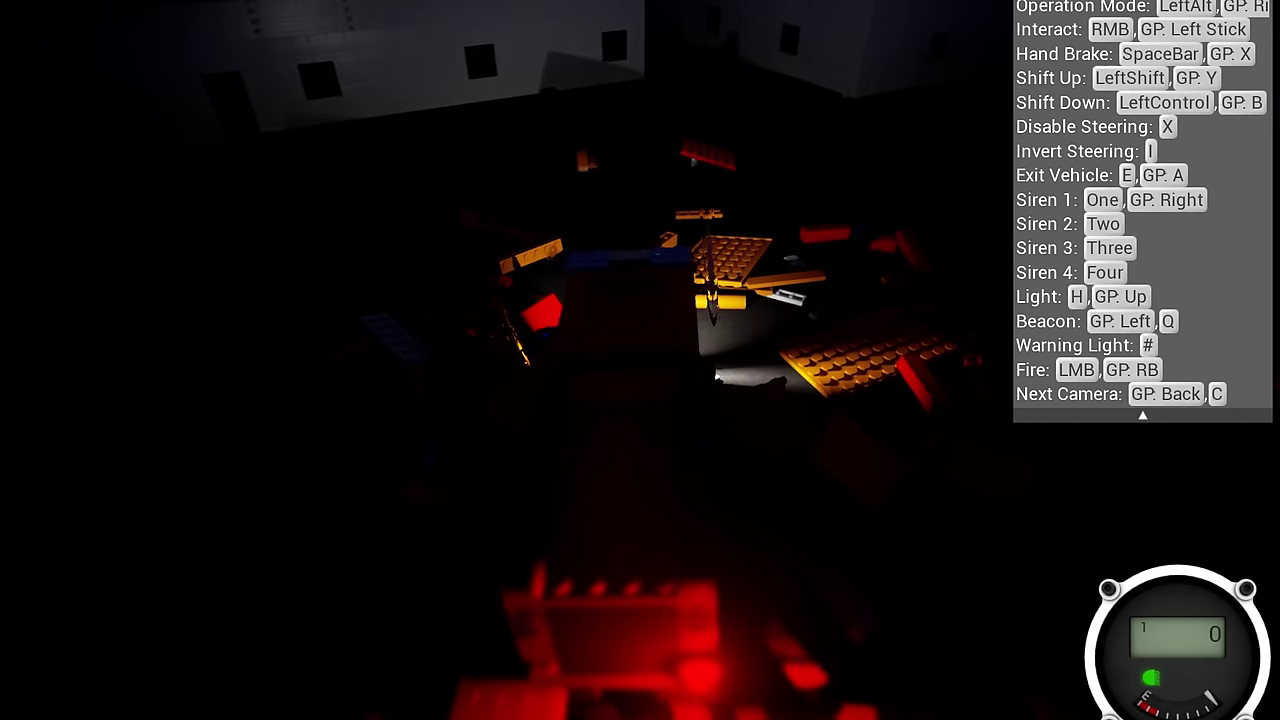
pyautogui.press('w')
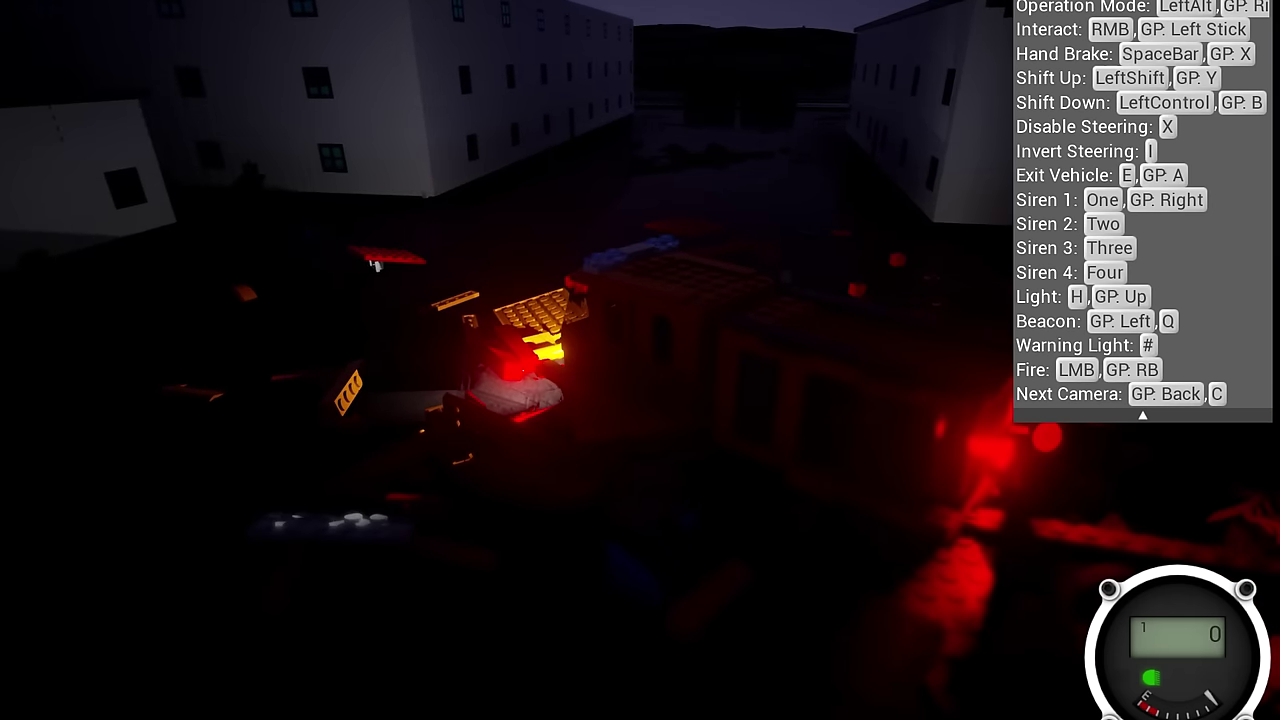
pyautogui.press('e')
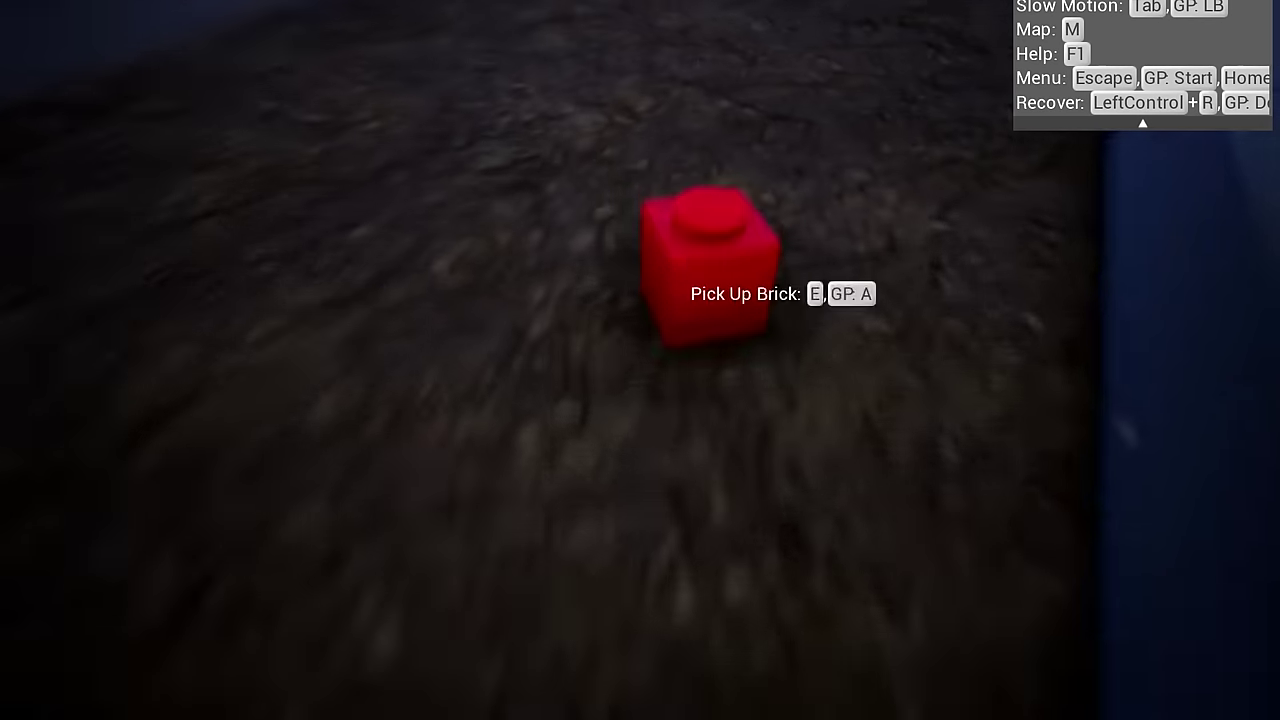
# Step: Pick up a red brick on foot, then enter the build editor at the garage door
pyautogui.press('e')
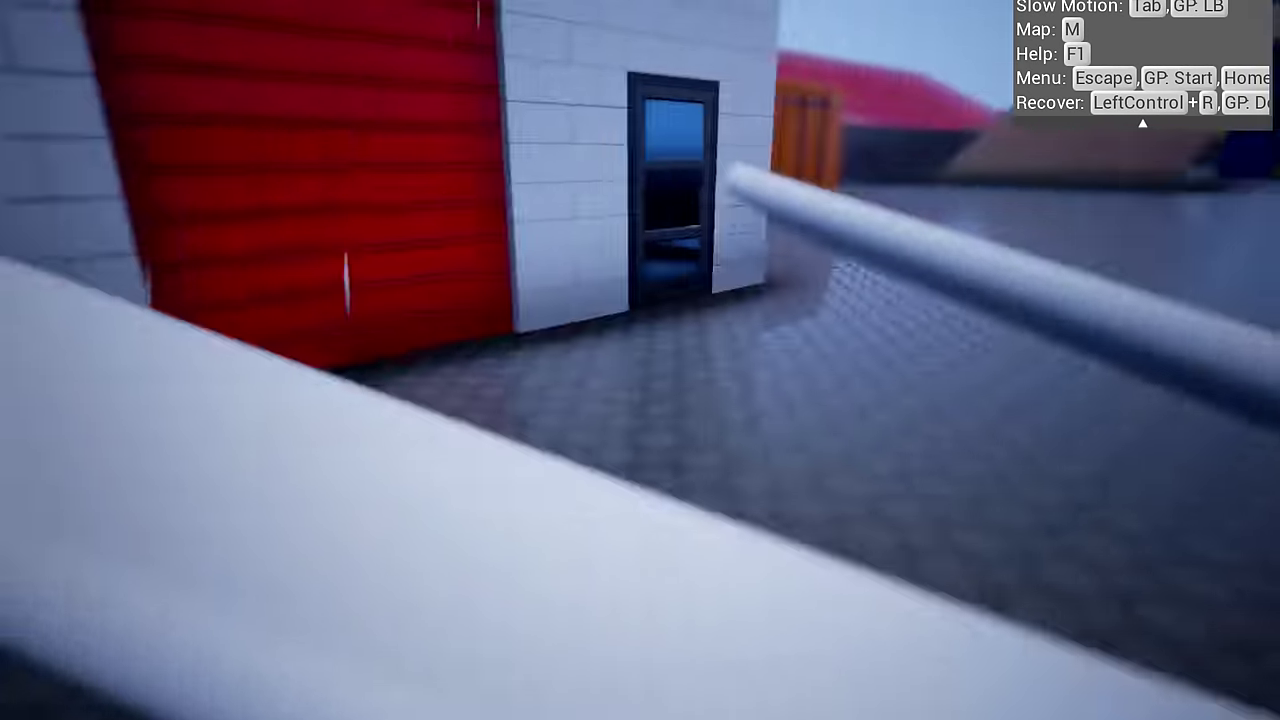
pyautogui.press('e')
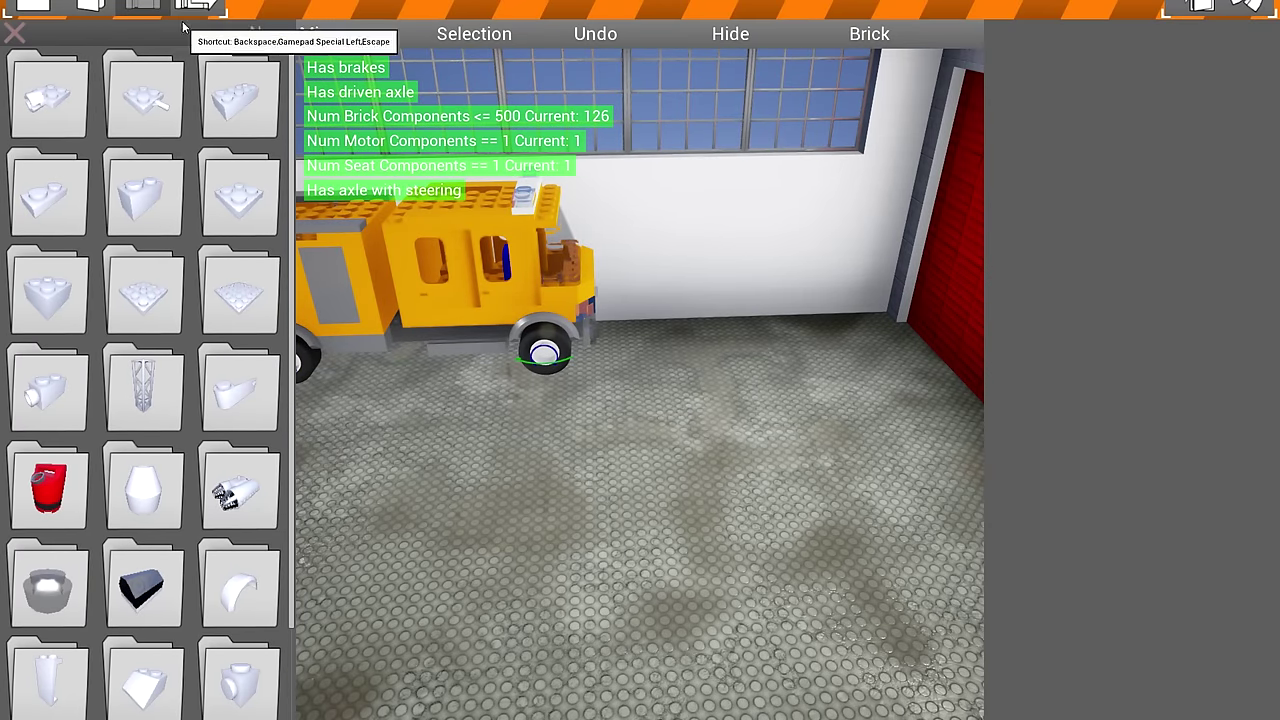
# Step: Pick &LowLoader.brv instead of HeavyTruck from the saved vehicles and load it
pyautogui.click(90, 6)
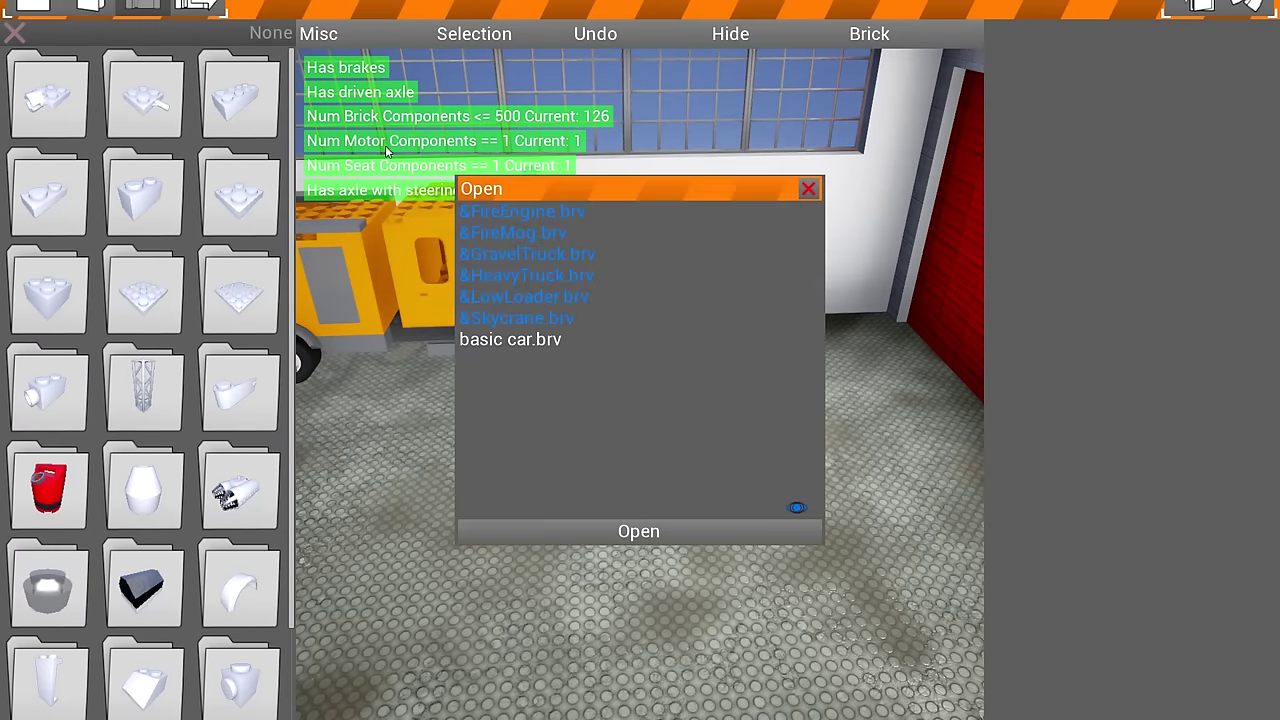
pyautogui.click(557, 275)
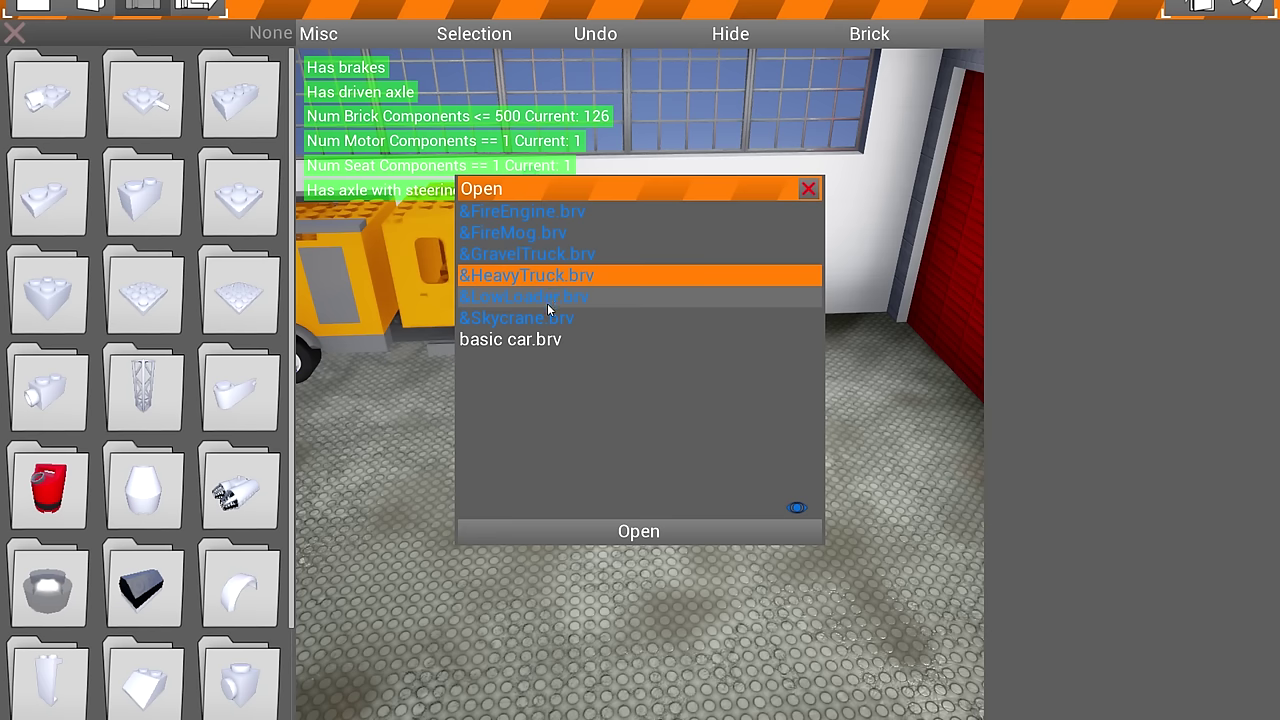
pyautogui.click(550, 297)
pyautogui.click(616, 535)
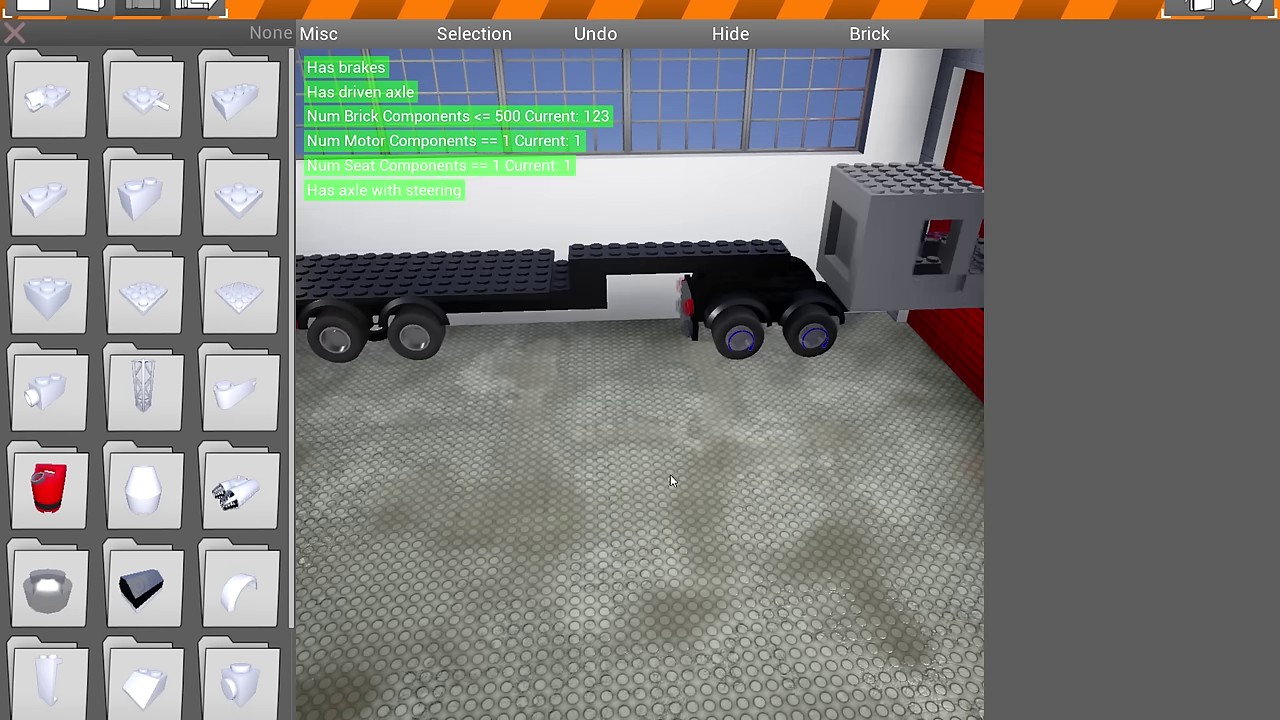
# Step: Spawn the low loader and accelerate it across the yard, steering left
pyautogui.click(1180, 5)
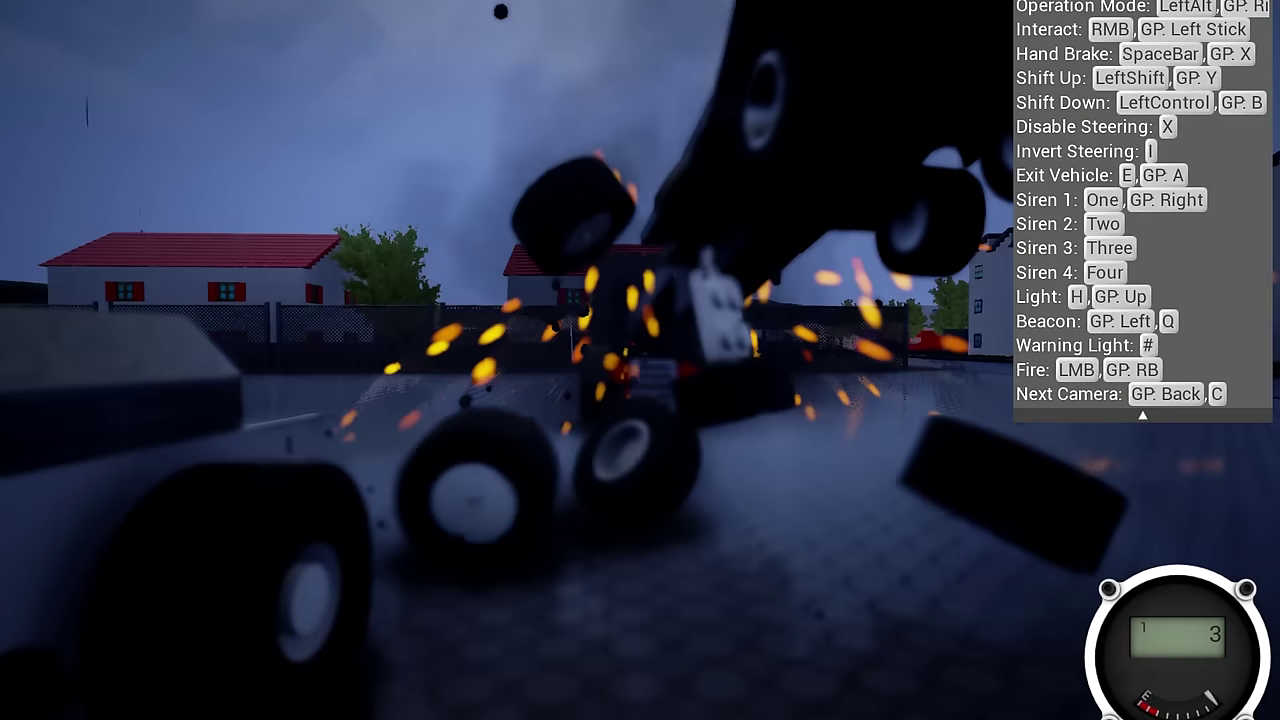
pyautogui.press('w')
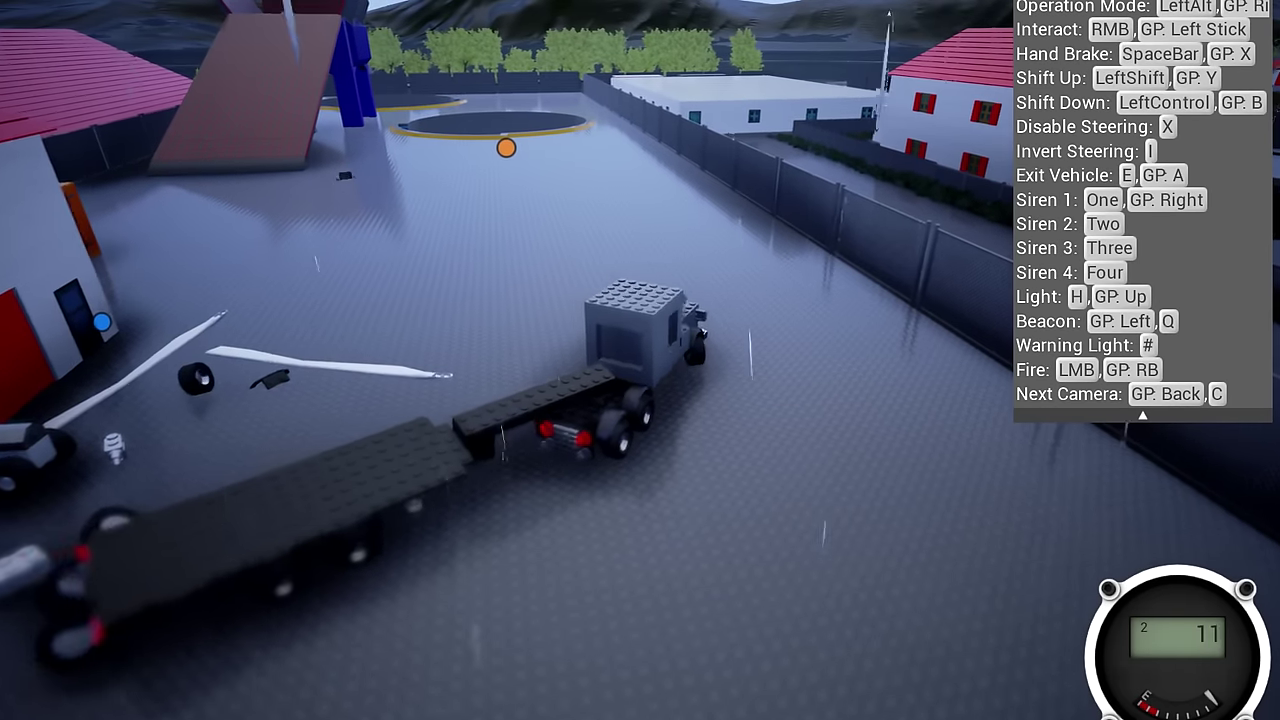
pyautogui.press('a')
pyautogui.press('w')
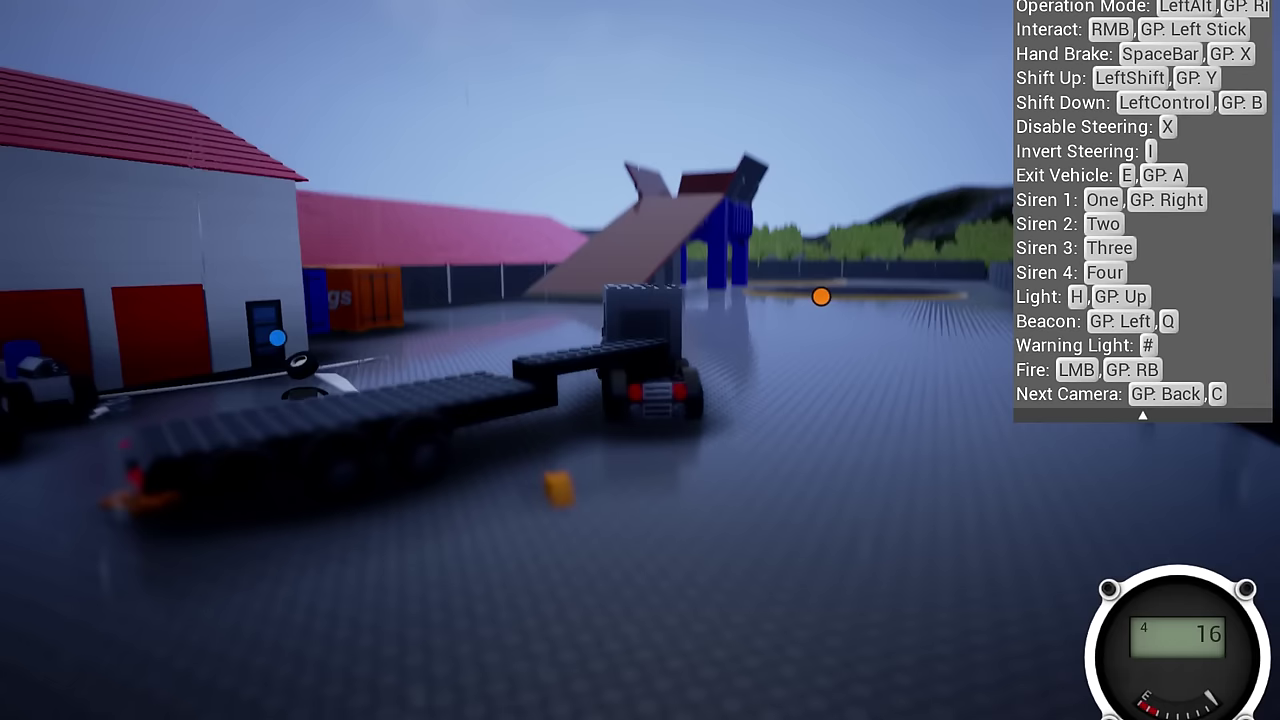
# Step: Drive the truck up the red ramp and down into the shredder
pyautogui.press('w')
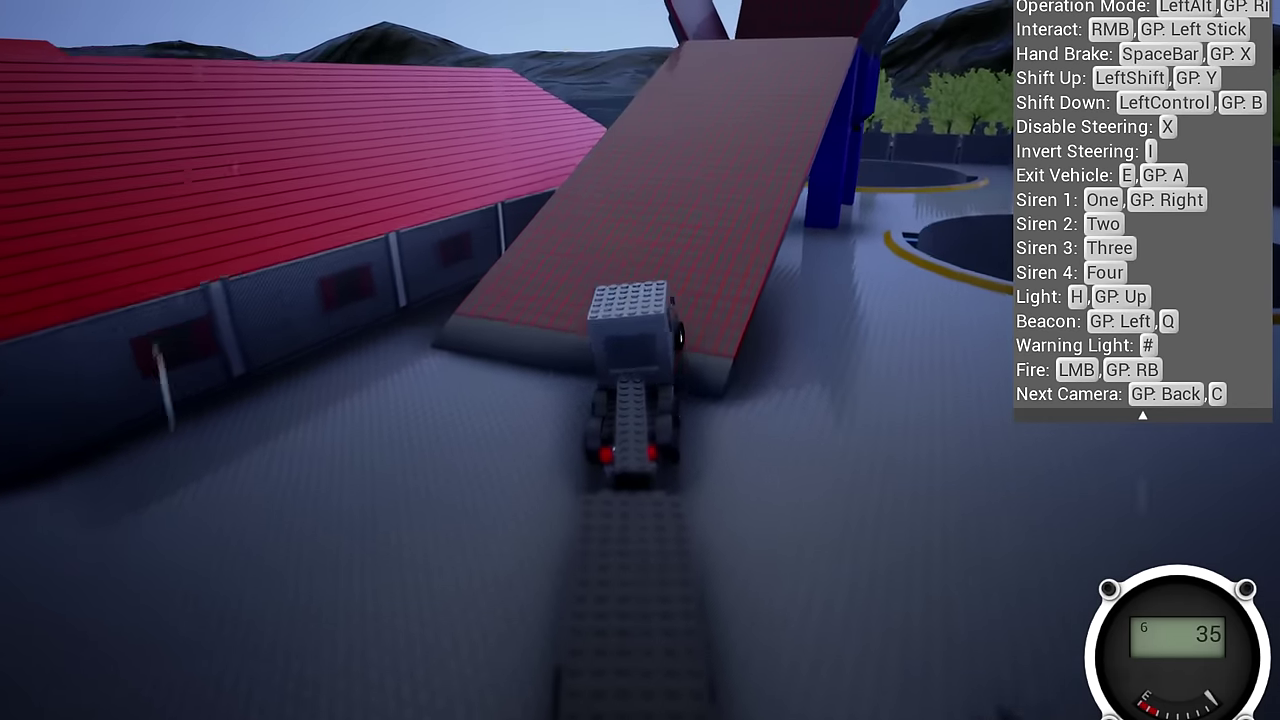
pyautogui.press('w')
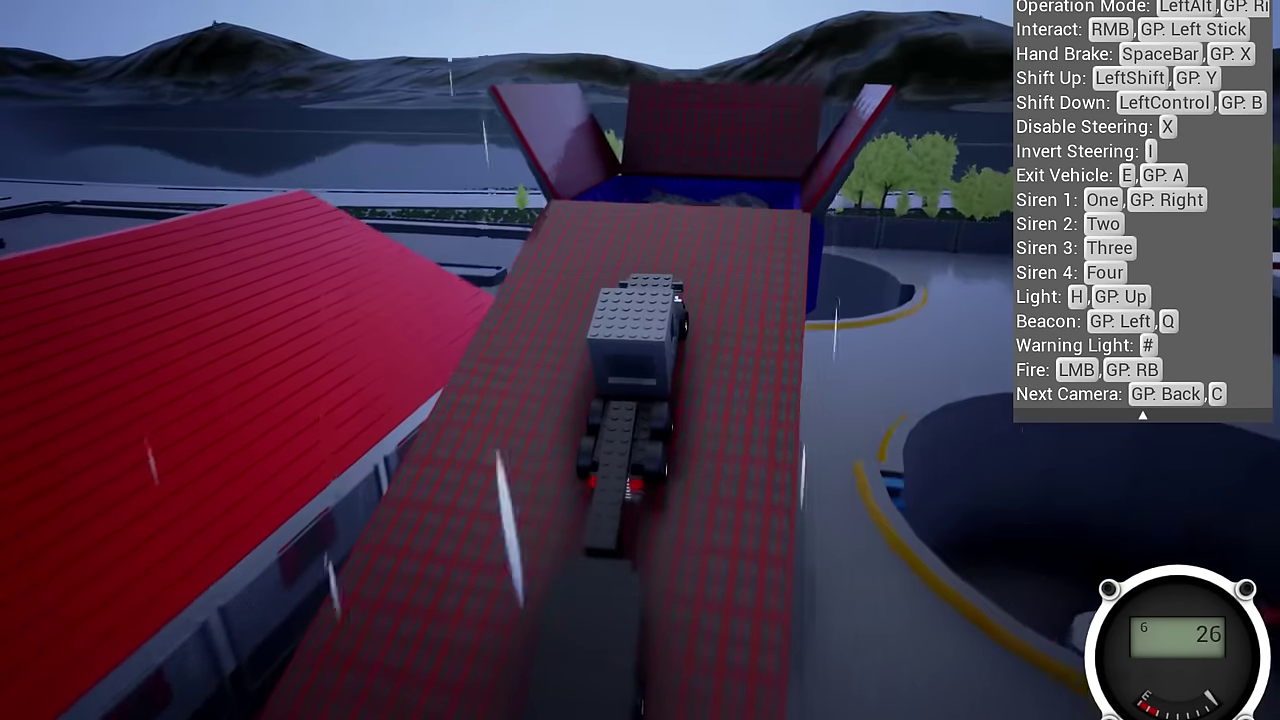
pyautogui.press('w')
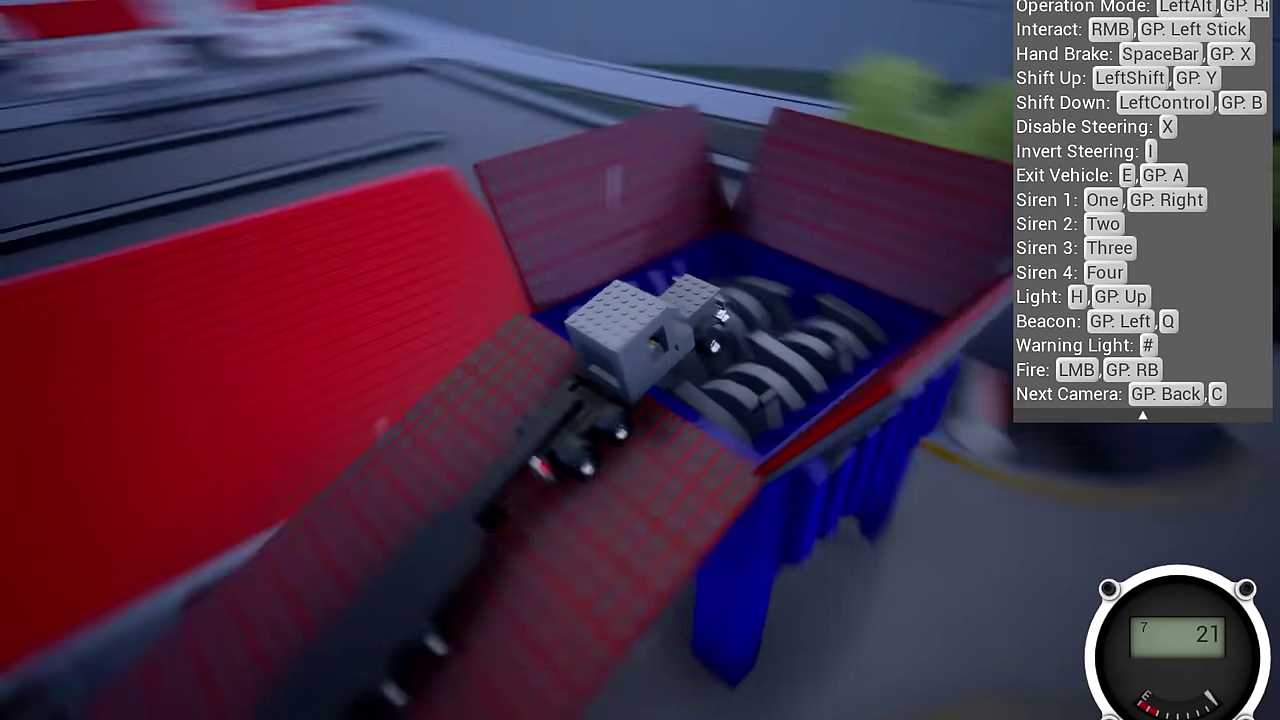
pyautogui.press('w')
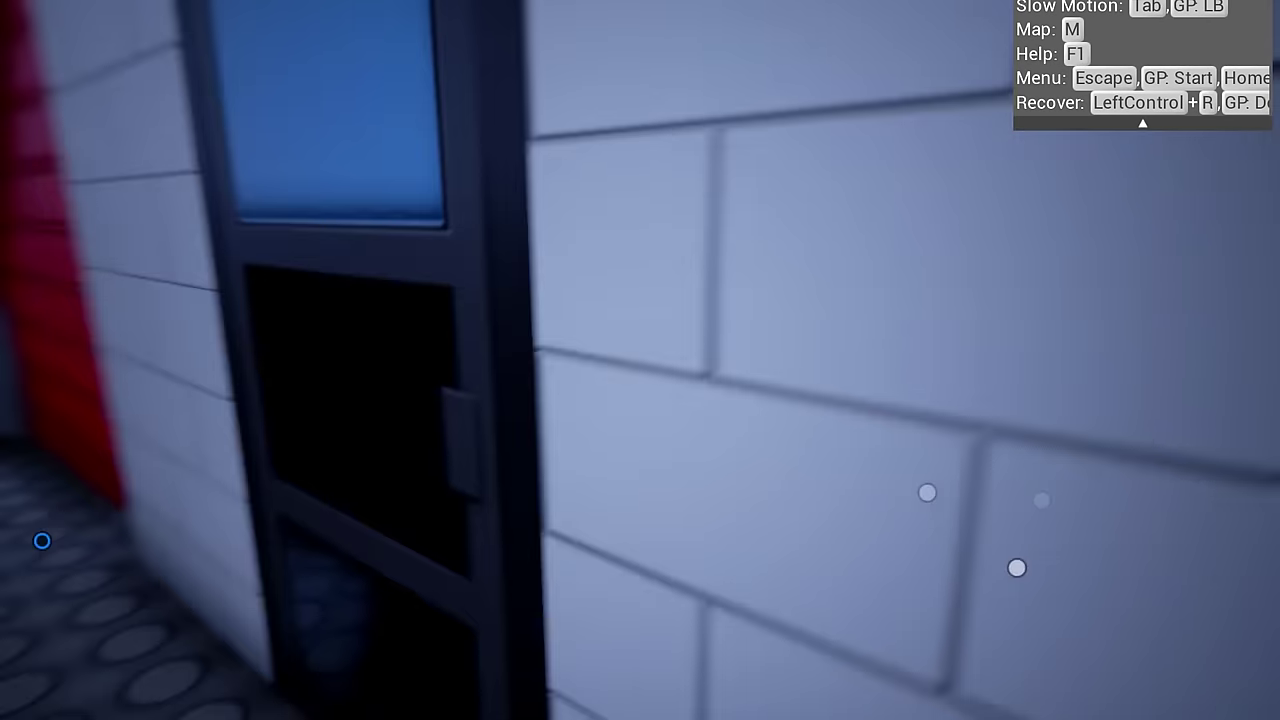
# Step: Return from the garage door to the vehicle editor with E
pyautogui.press('e')
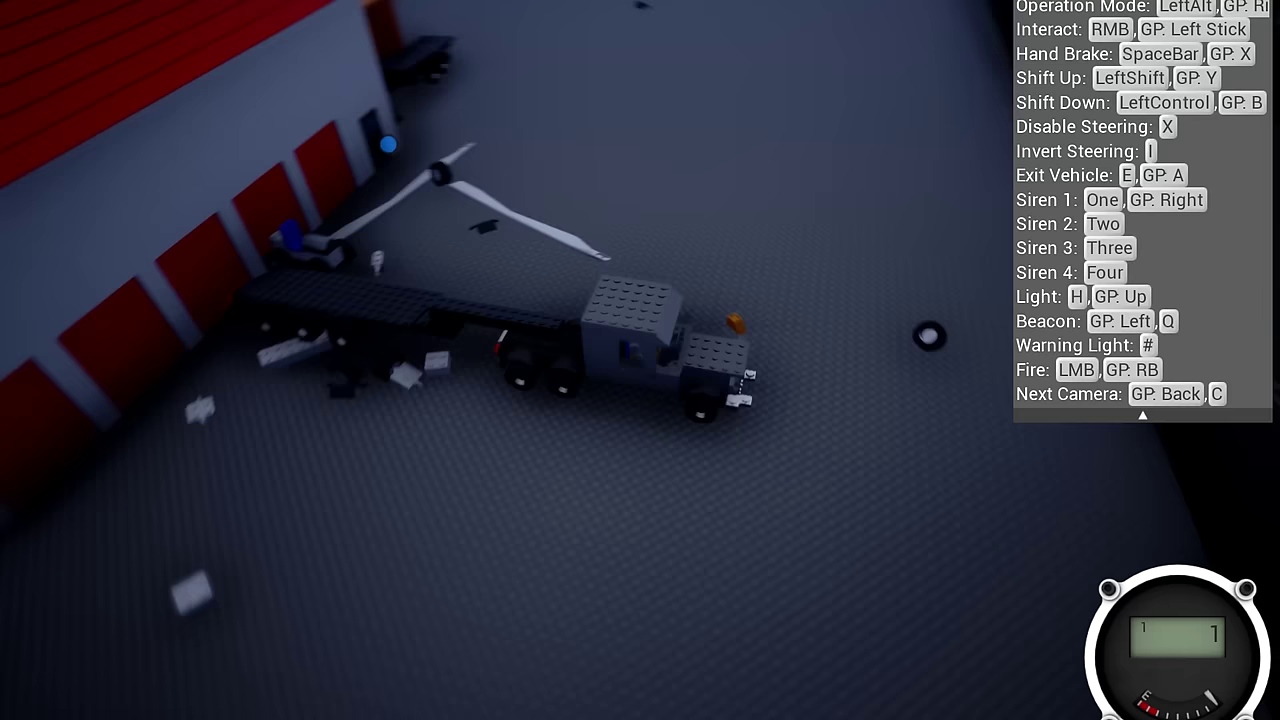
# Step: Drive the truck and trailer toward the round blender pit and brake at its rim
pyautogui.press('w')
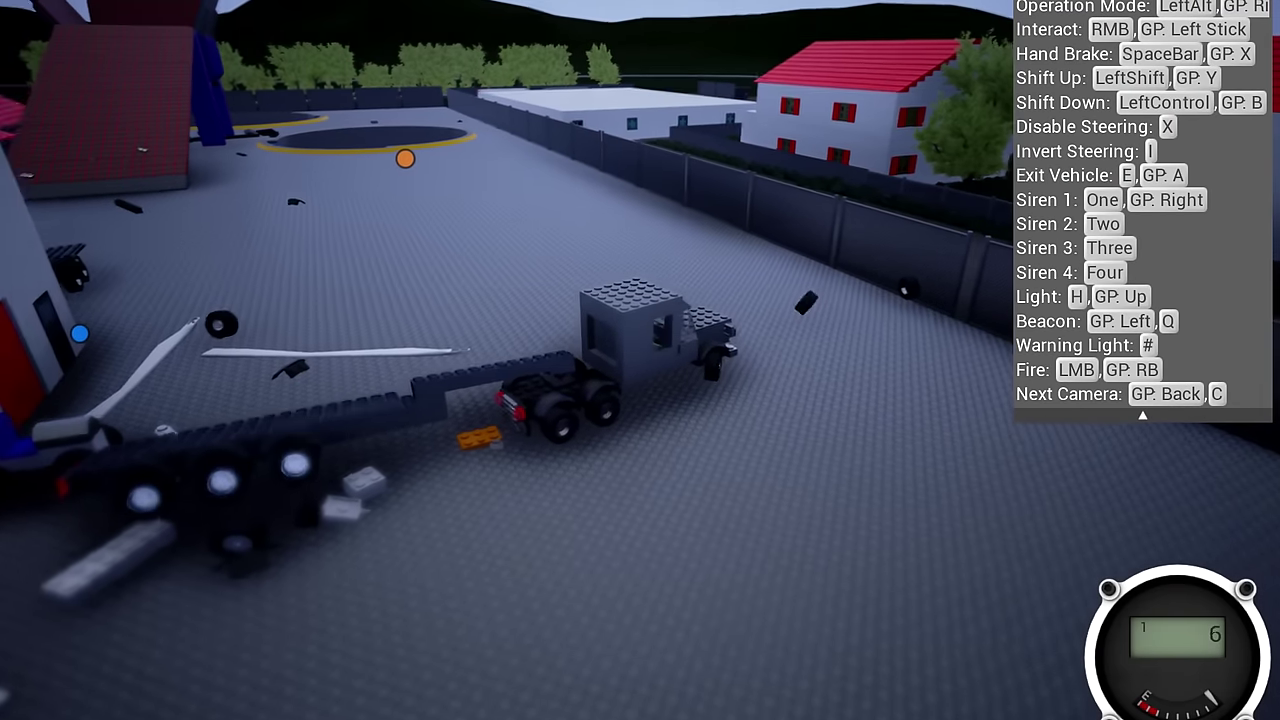
pyautogui.press('w')
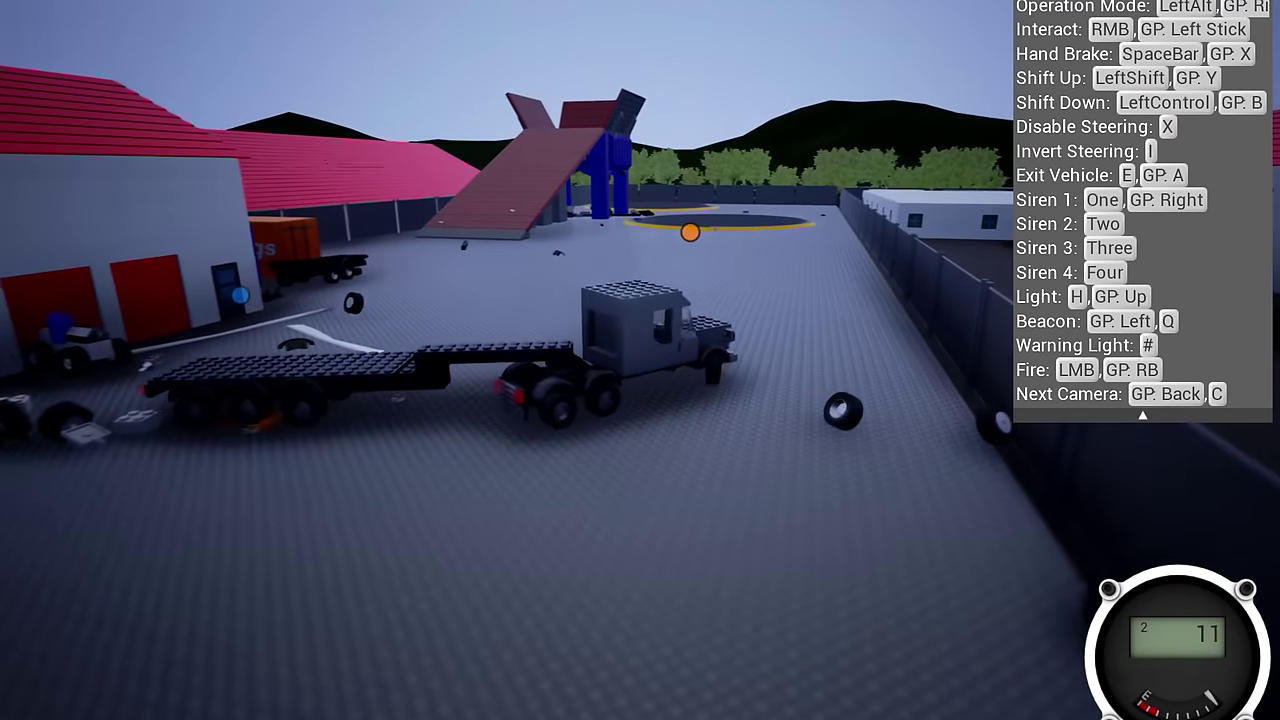
pyautogui.press('w')
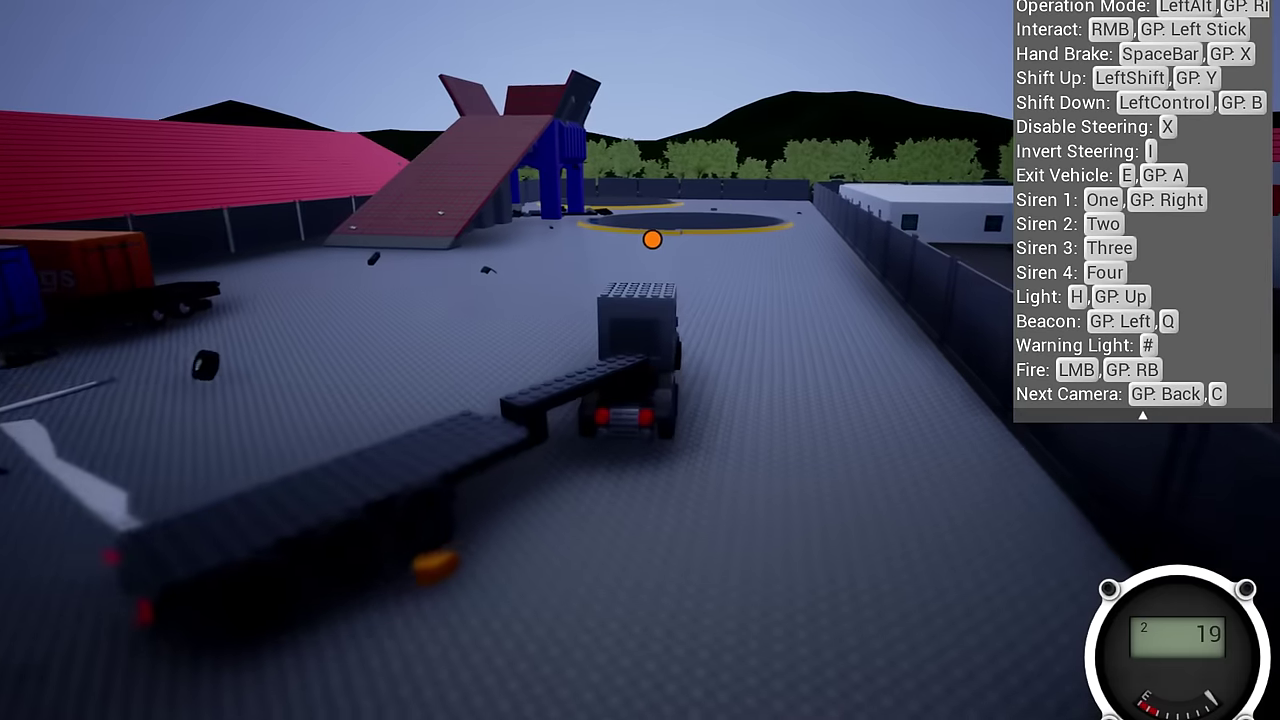
pyautogui.press('w')
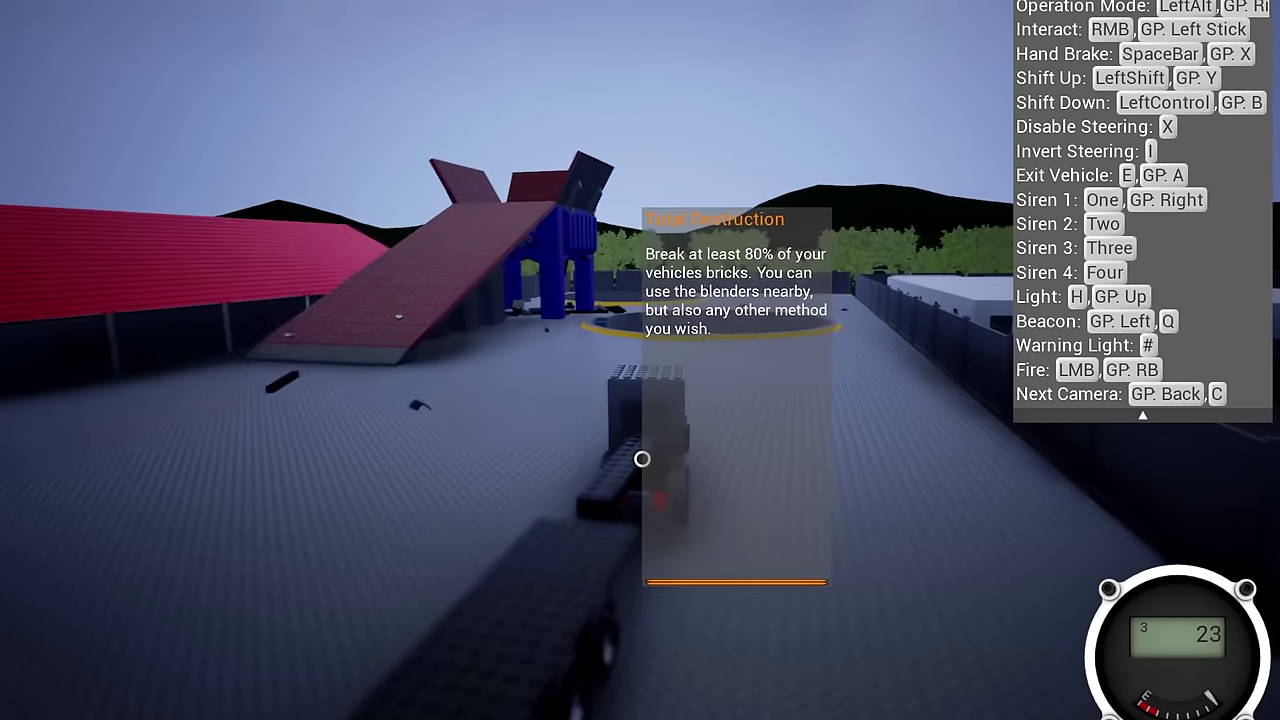
pyautogui.press('w')
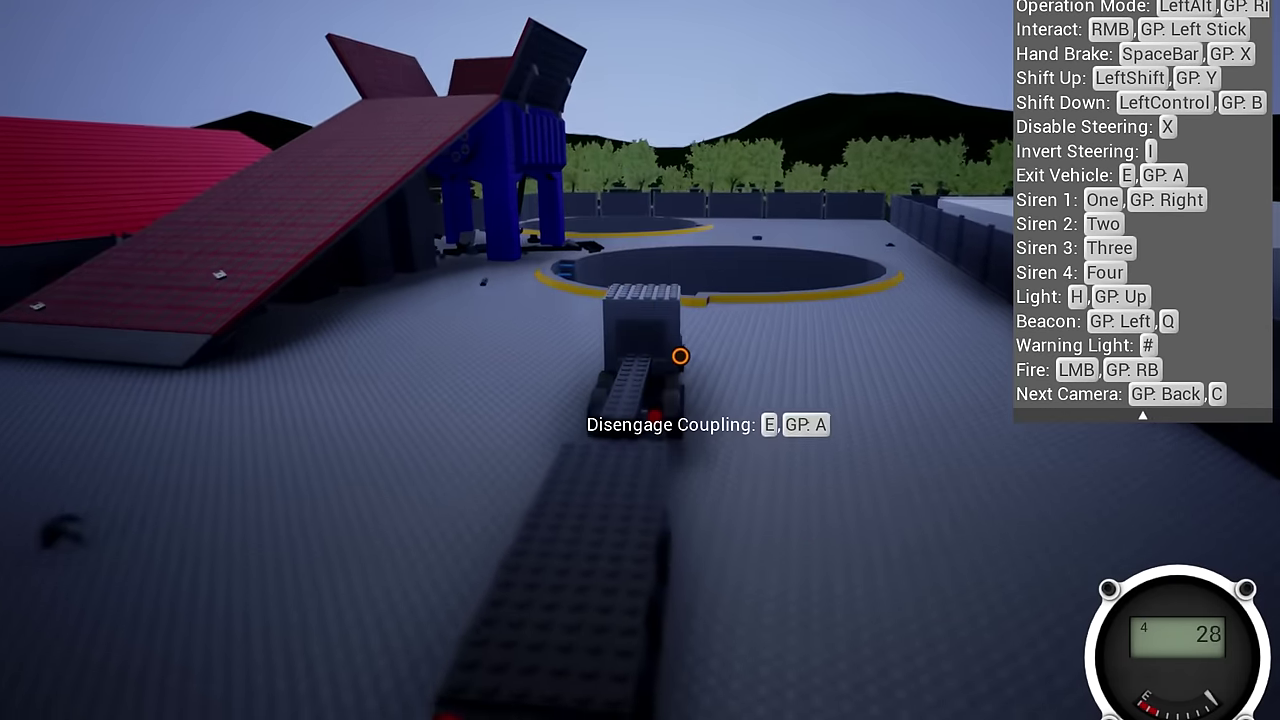
pyautogui.press('s')
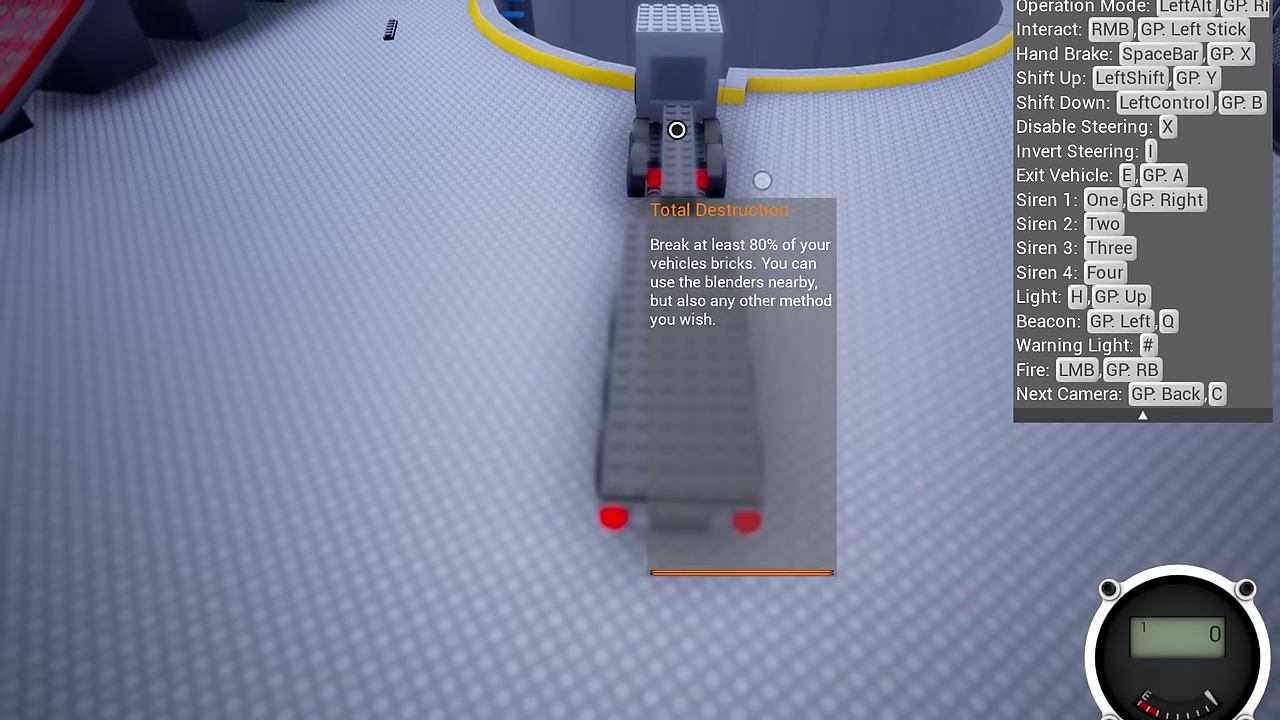
# Step: Creep the truck to the pit rim, switch to the rear camera, and push with Shift
pyautogui.press('w')
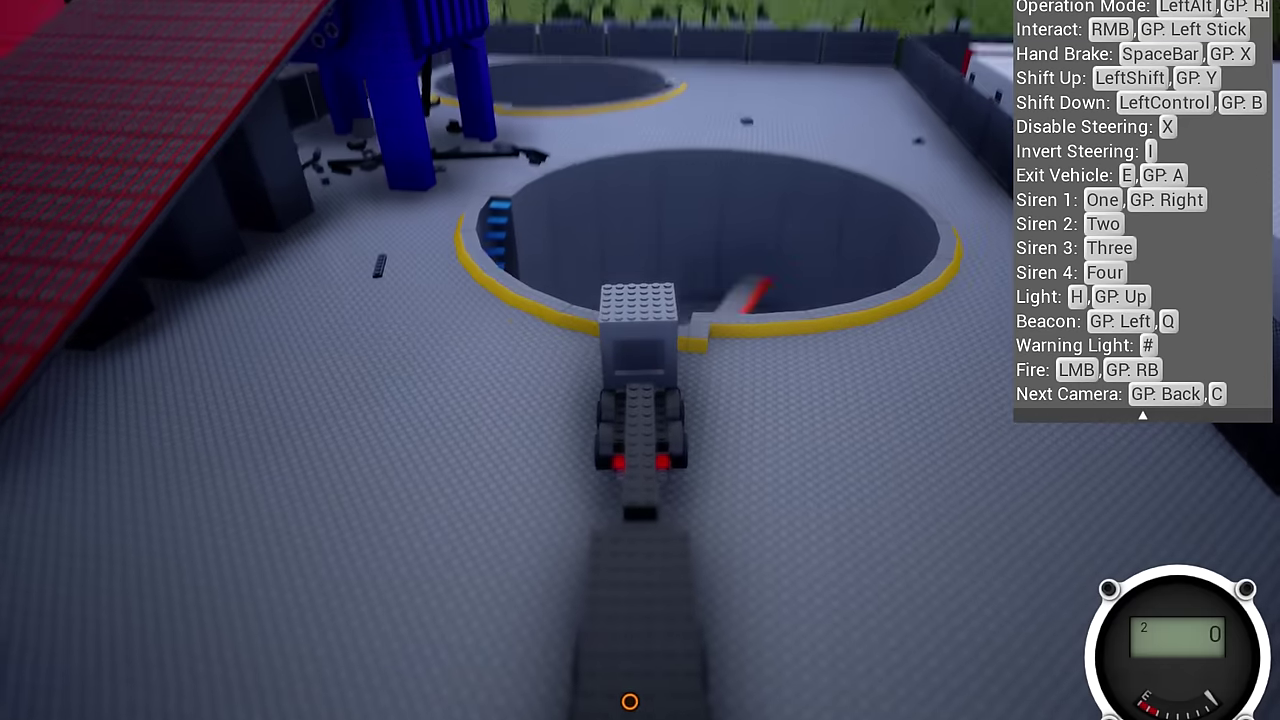
pyautogui.press('w')
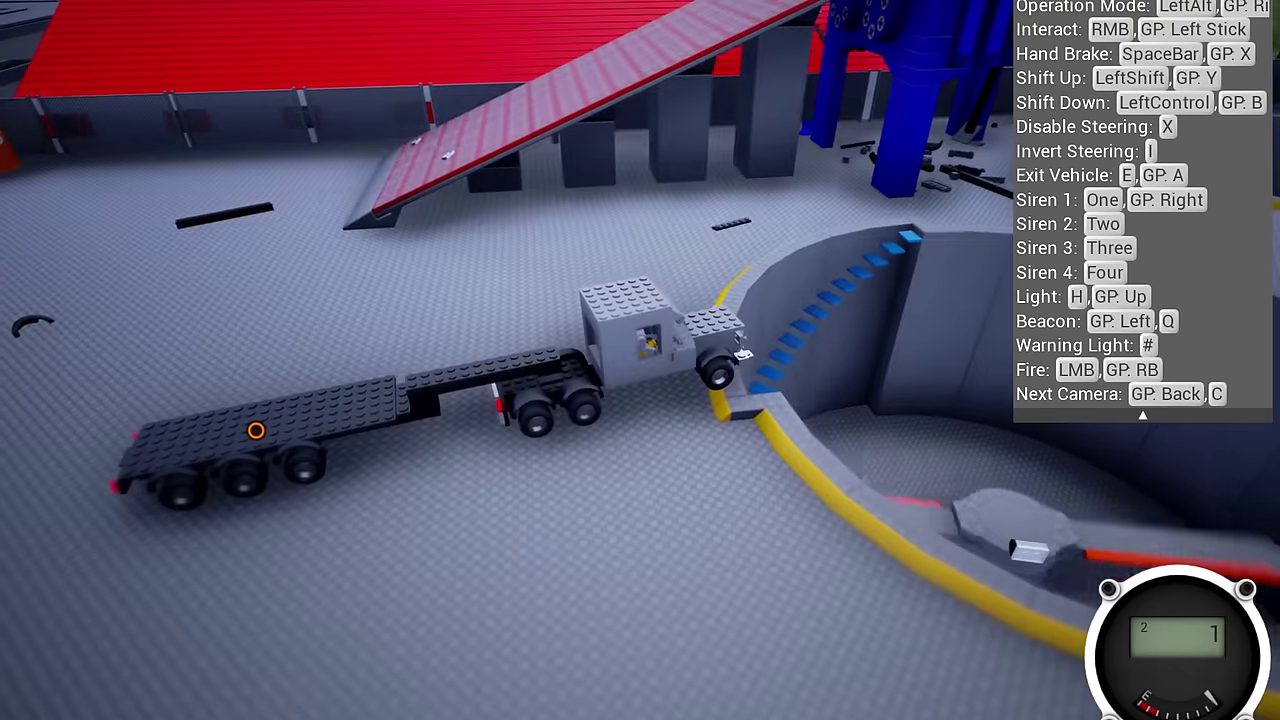
pyautogui.press('w')
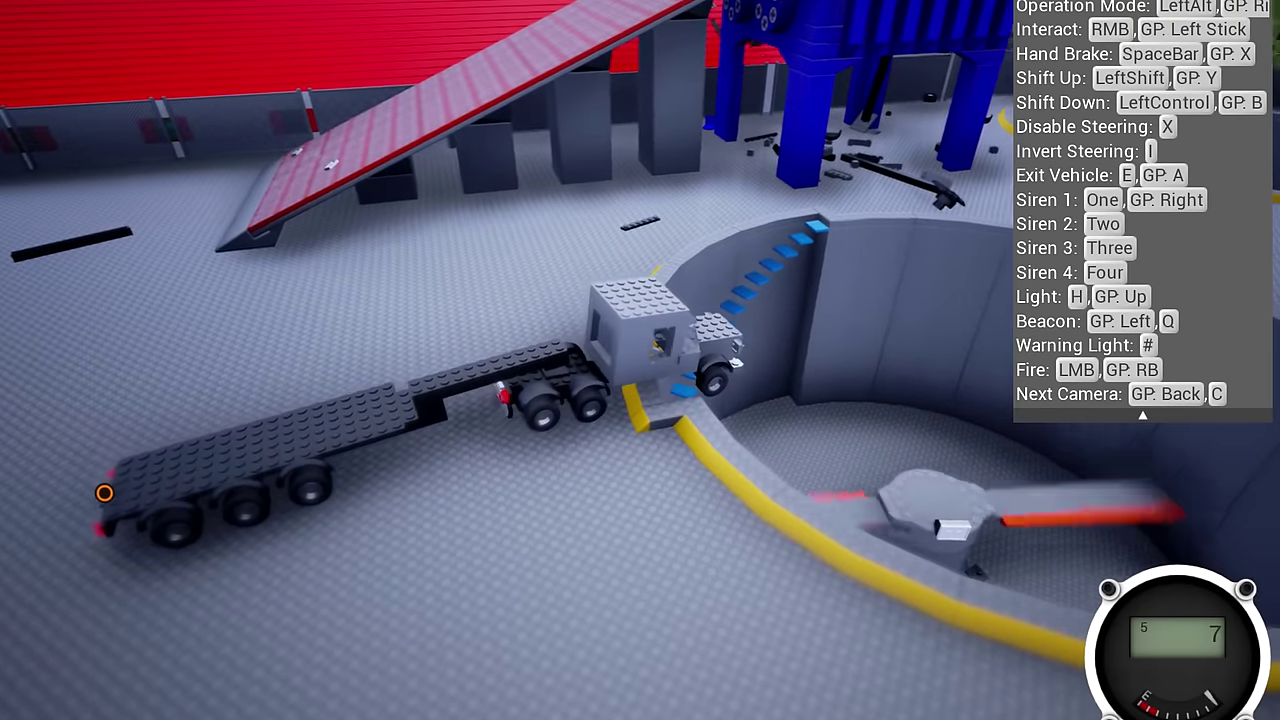
pyautogui.press('s')
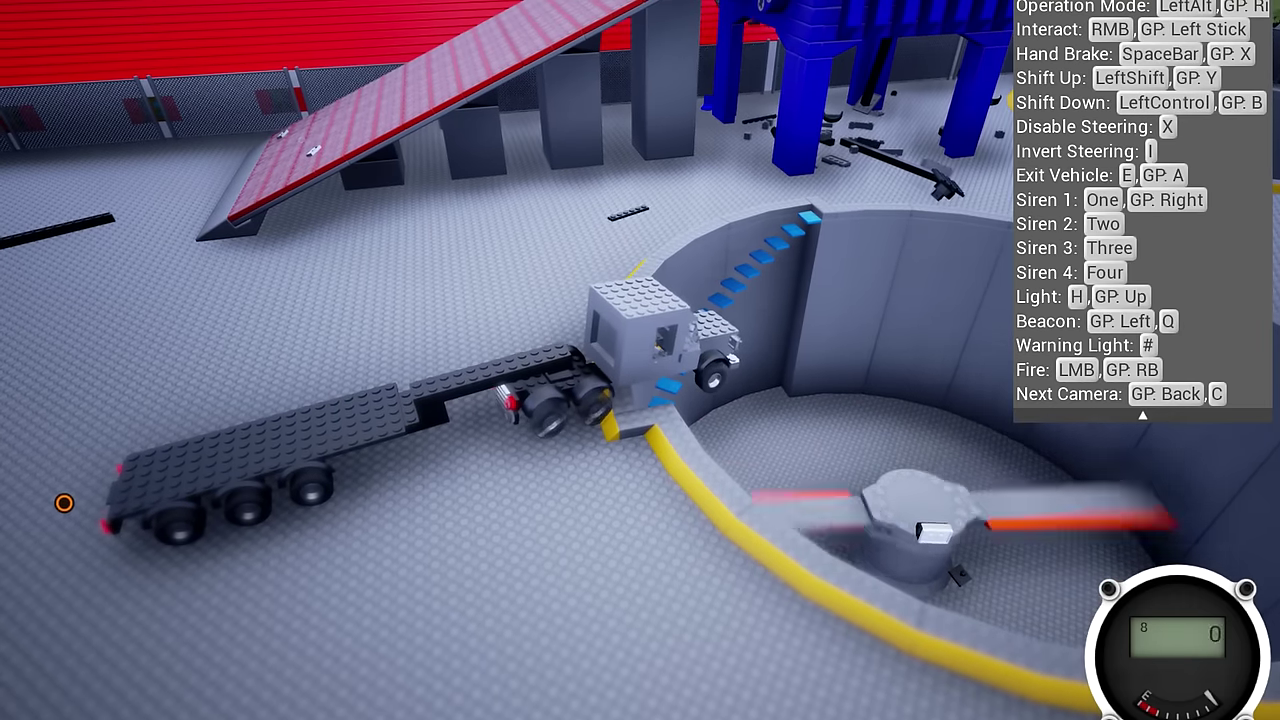
pyautogui.press('c')
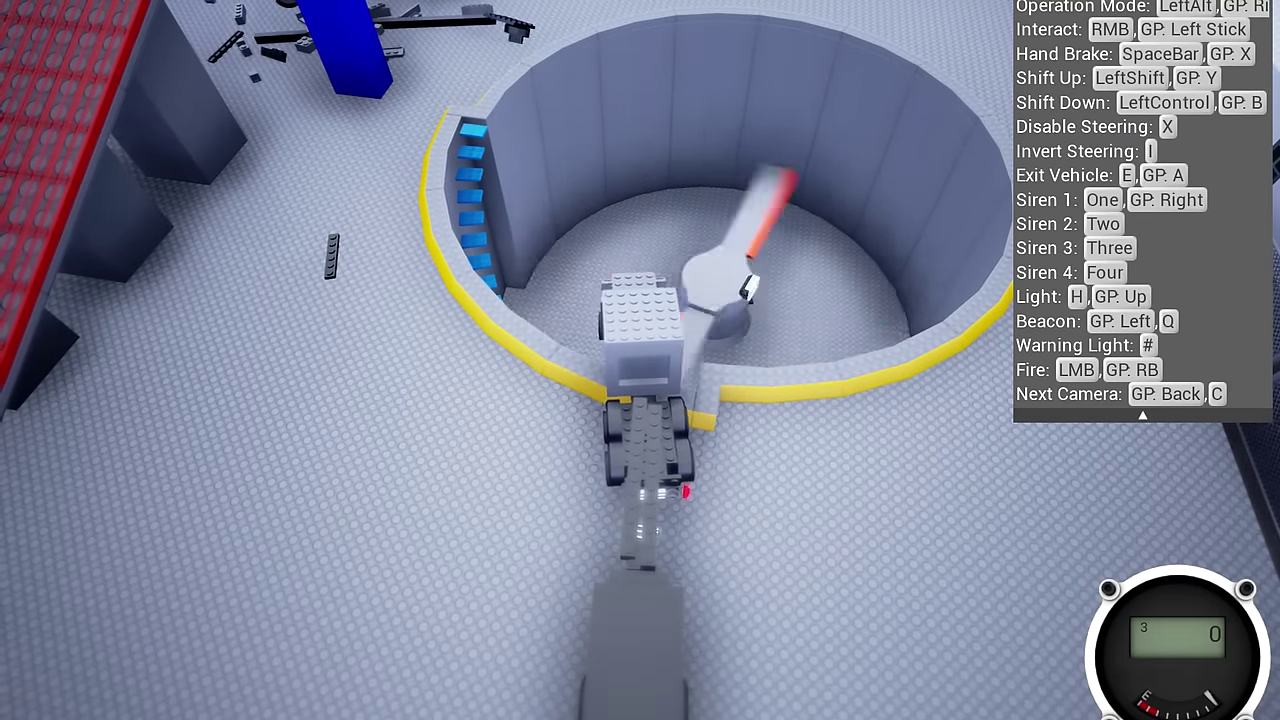
pyautogui.press('shift')
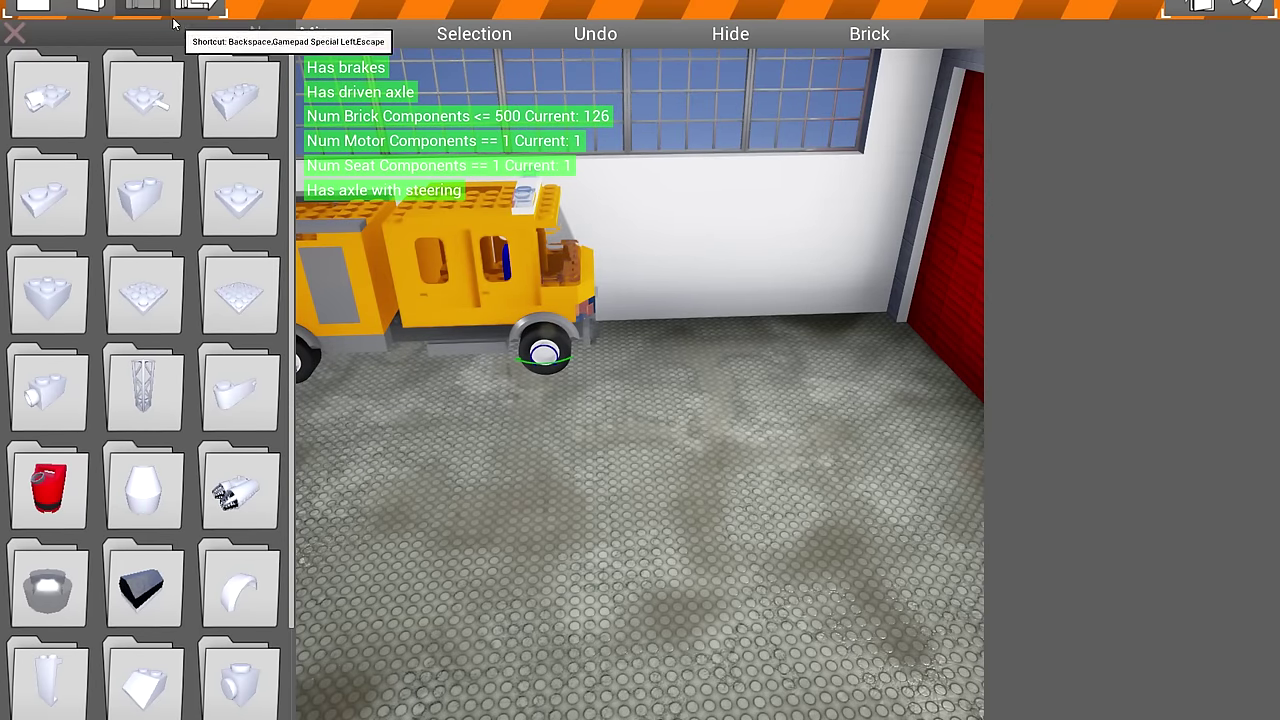
# Step: Reopen the saved vehicles list and select &LowLoader.brv instead of HeavyTruck
pyautogui.click(90, 6)
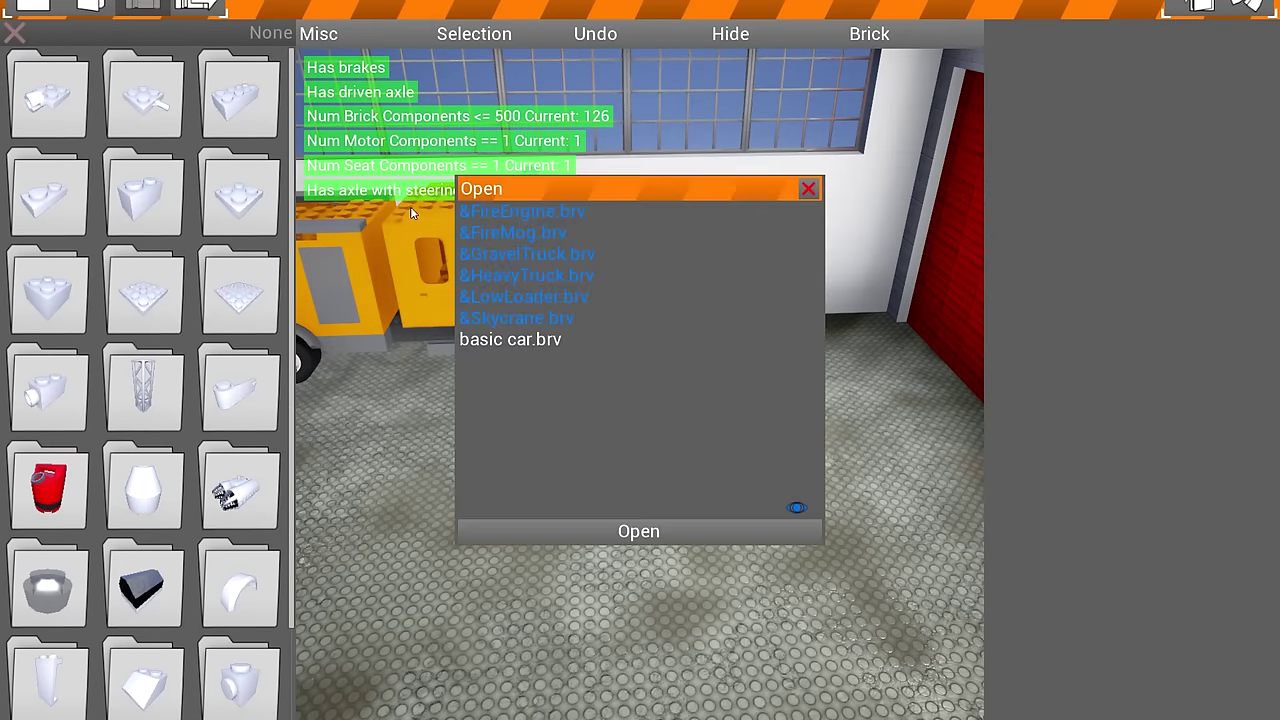
pyautogui.click(555, 270)
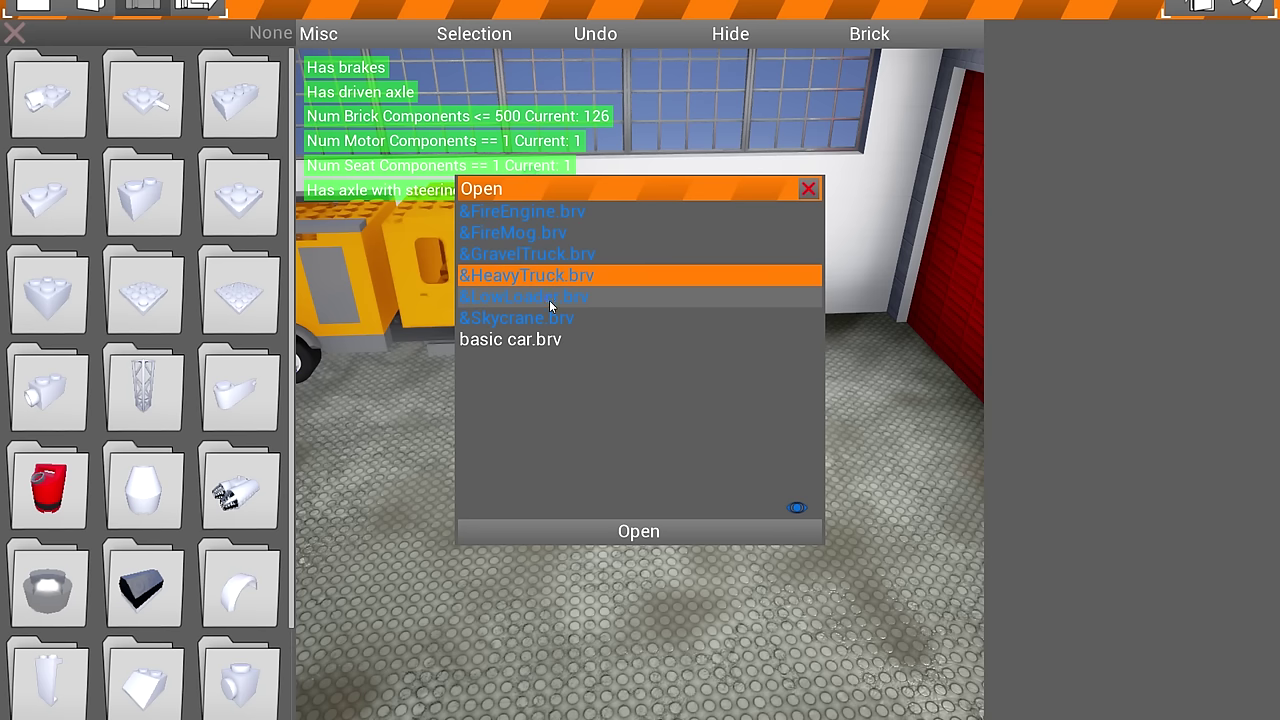
pyautogui.click(550, 300)
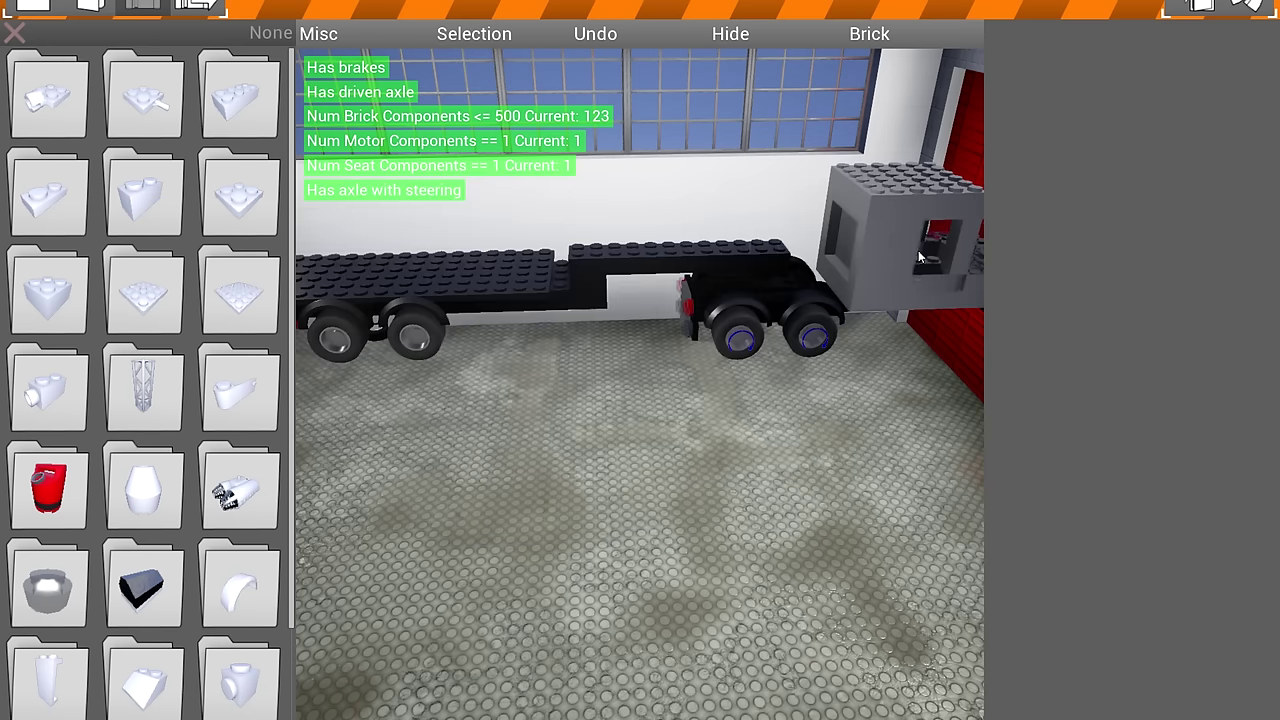
# Step: Spawn the black low loader and drive it across the rainy yard toward the ramp
pyautogui.click(1200, 6)
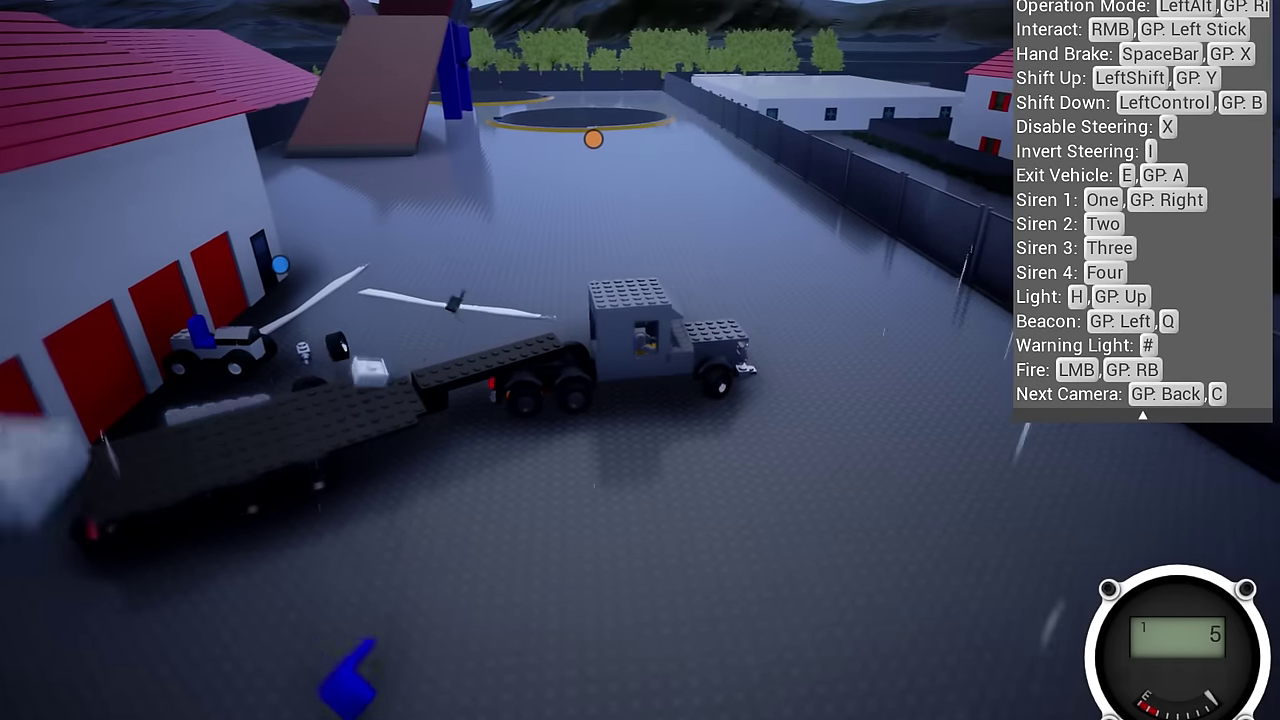
pyautogui.press('w')
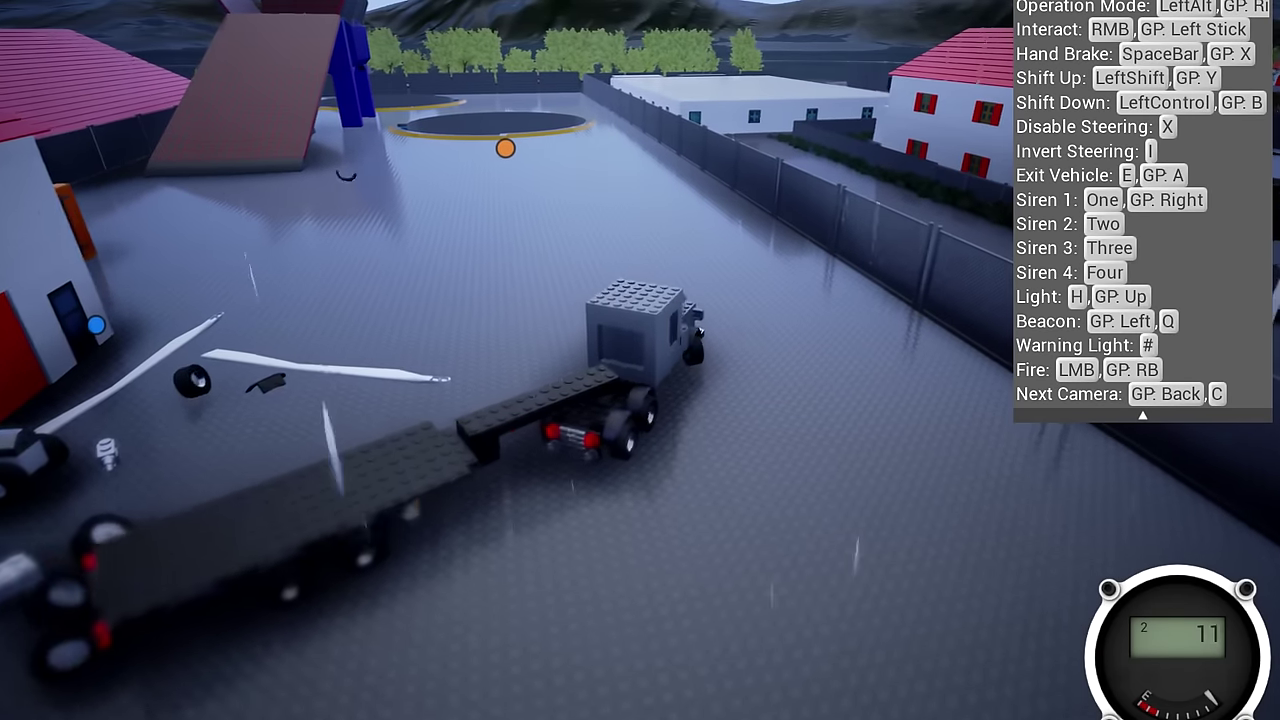
pyautogui.press('w')
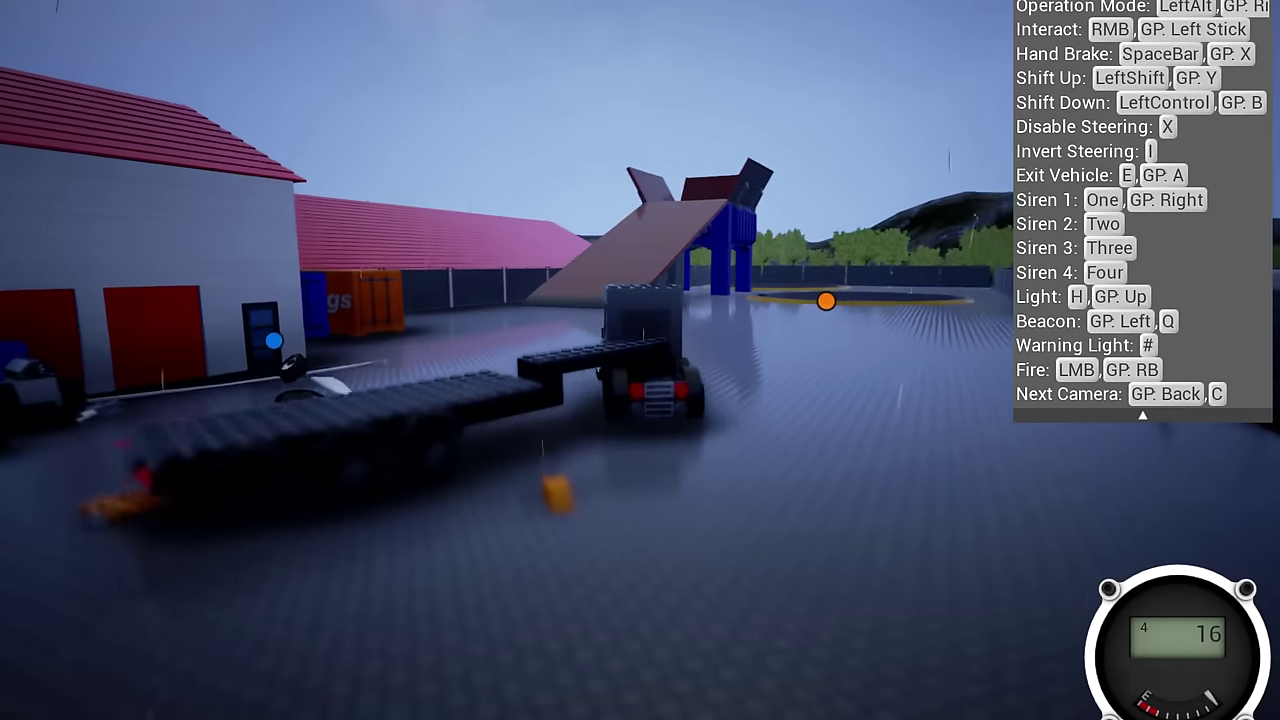
pyautogui.press('w')
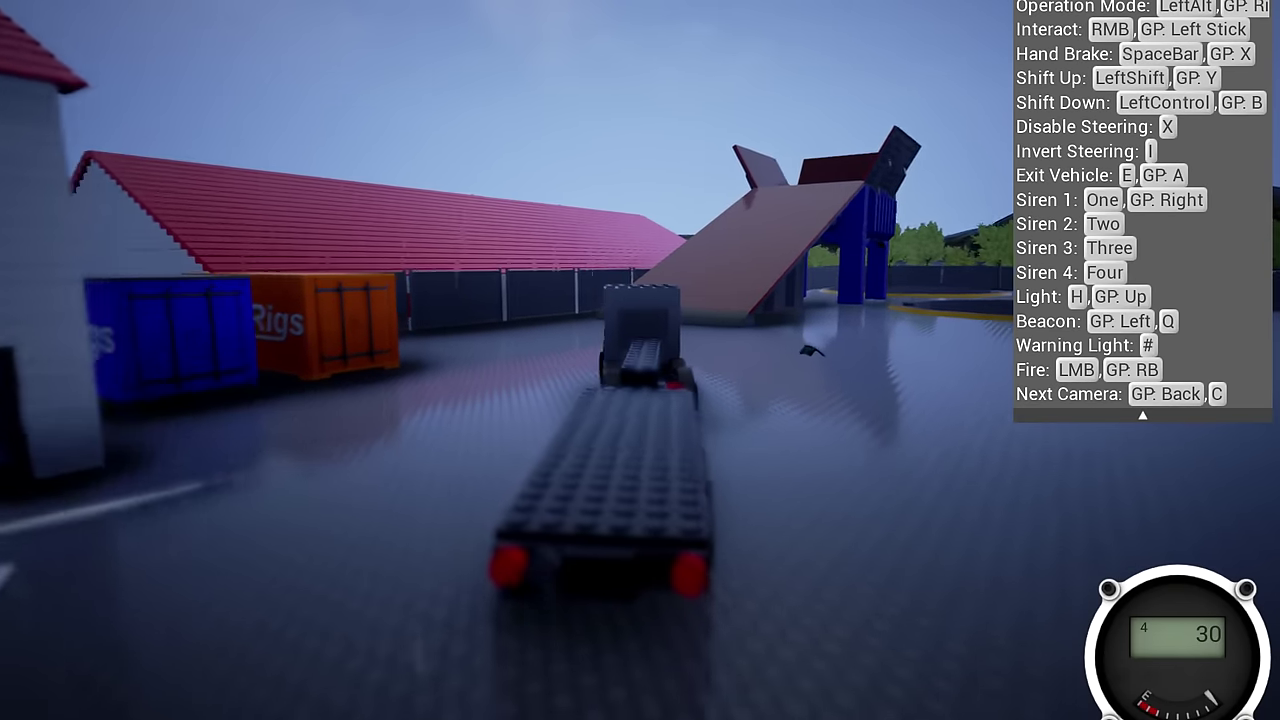